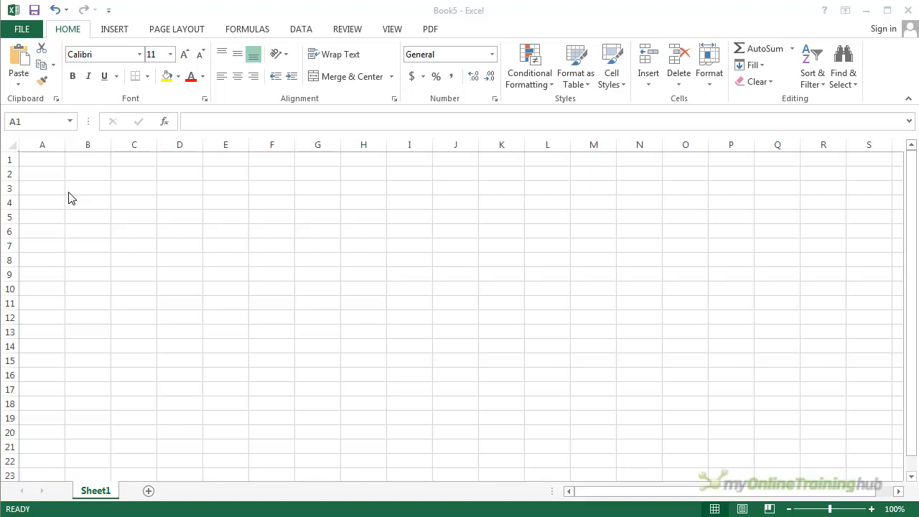
- Browse the available templates and create a new workbook from the Cash flow projection template
left_click(24, 30)
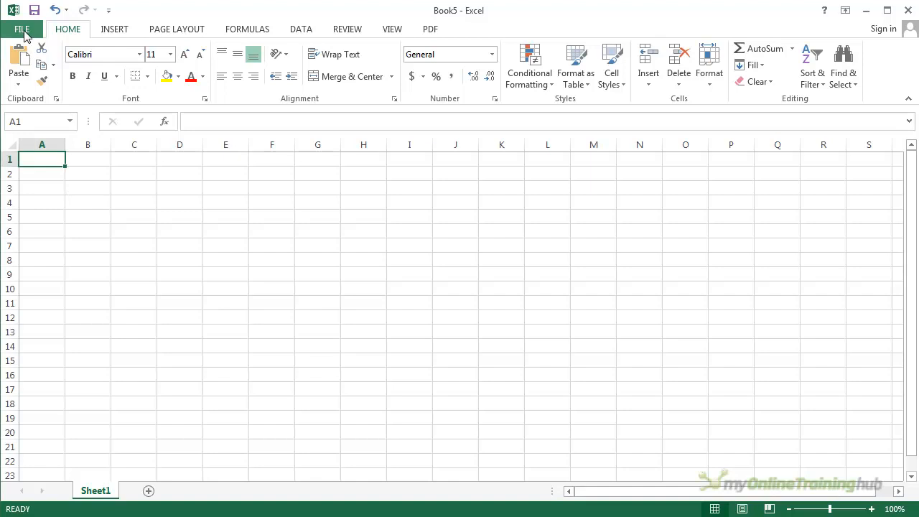
left_click(24, 32)
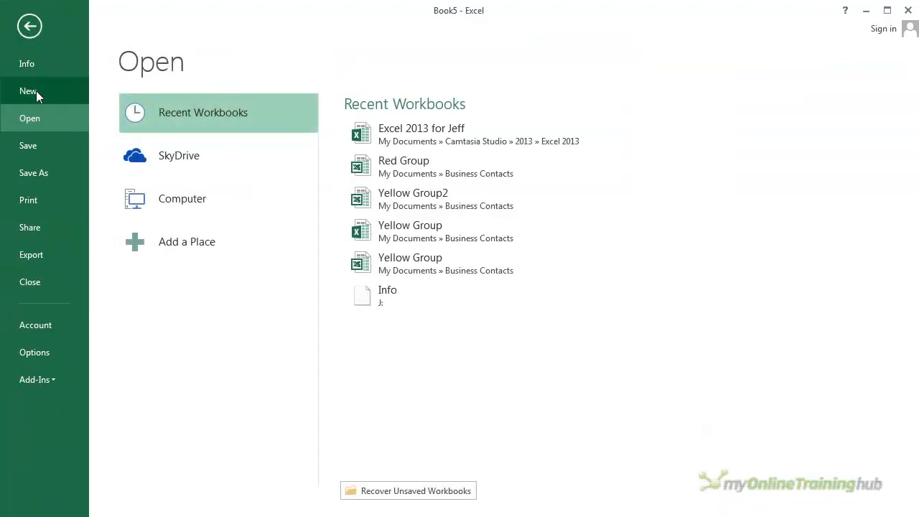
left_click(36, 90)
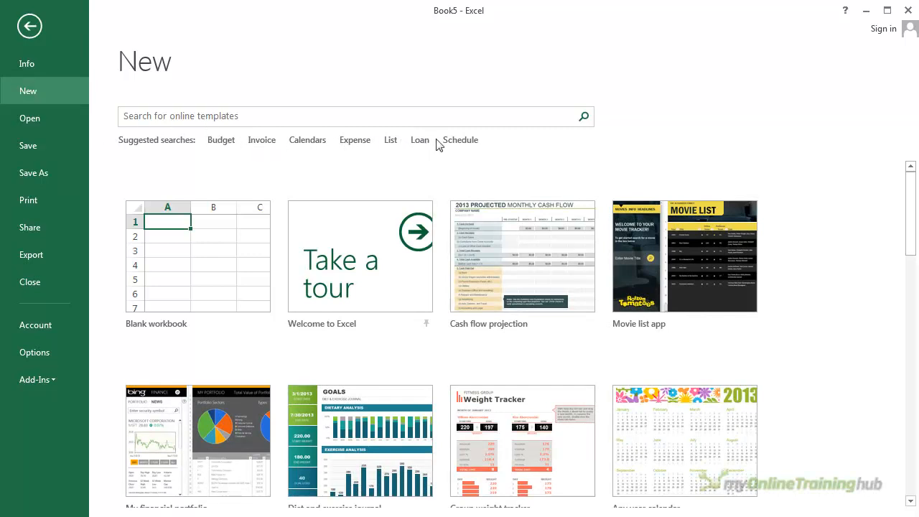
scroll(850, 310, "down", 1)
scroll(846, 308, "down", 4)
scroll(838, 303, "up", 6)
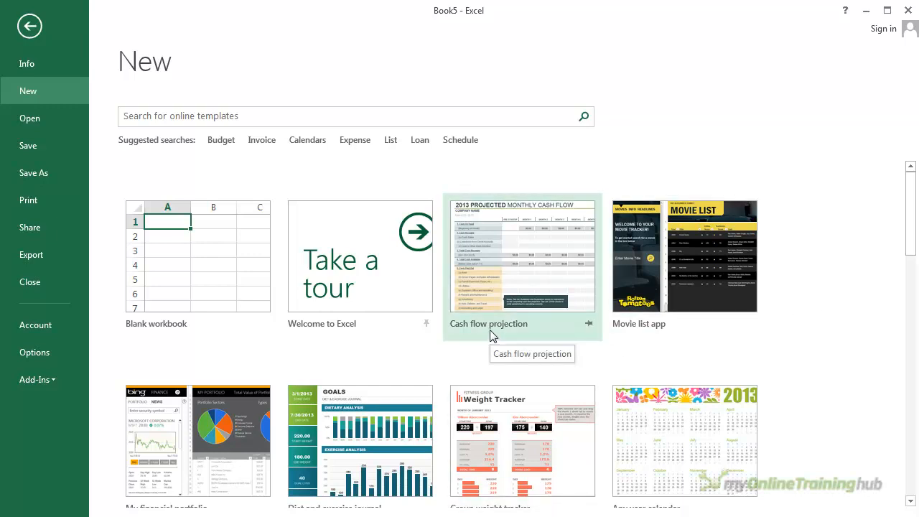
left_click(495, 275)
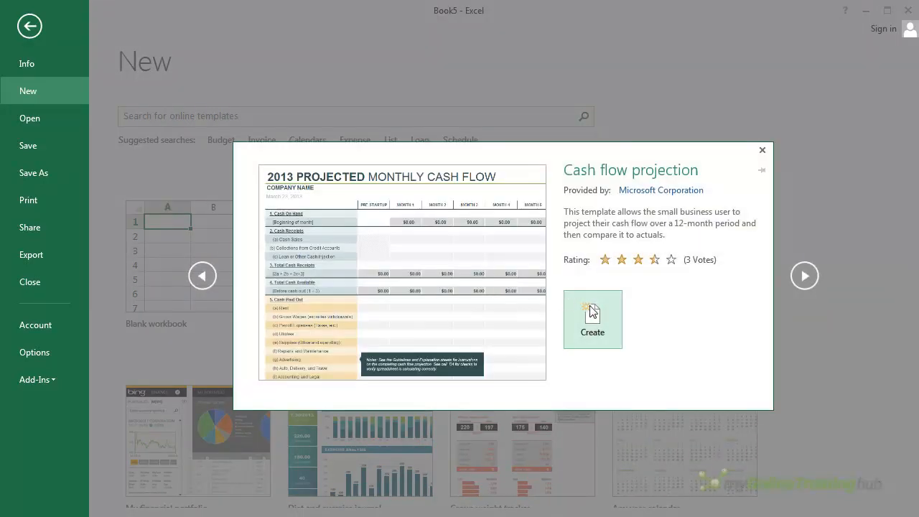
left_click(595, 320)
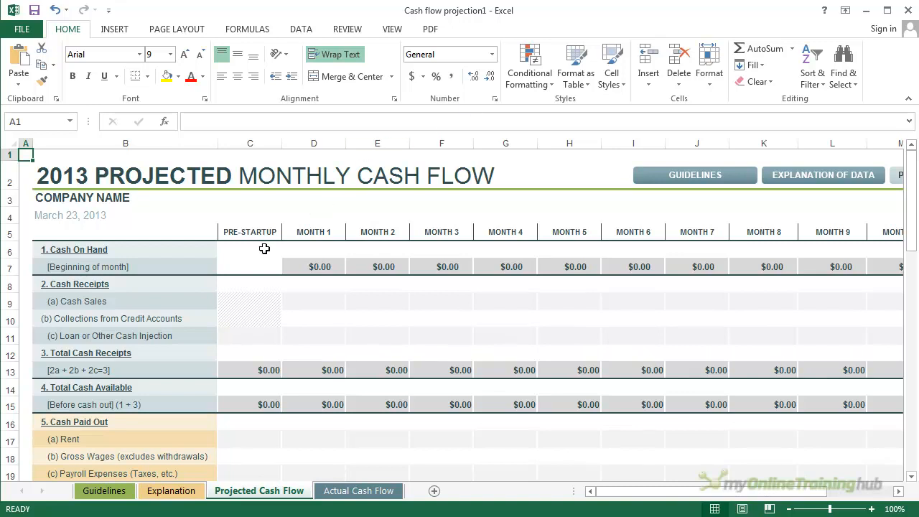
- Examine the font, alignment and number formatting of the title, company name, date, row labels B6:B13, and cells D7 and E7
left_click(63, 179)
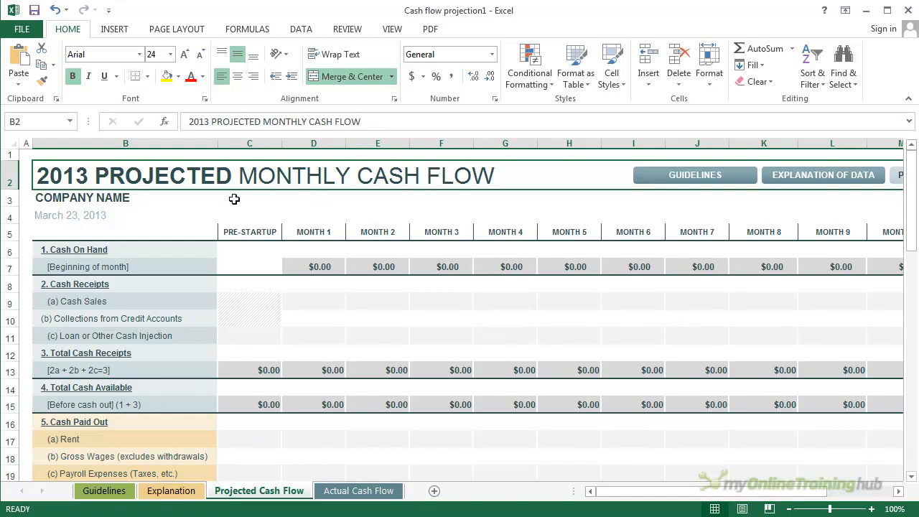
left_click(68, 200)
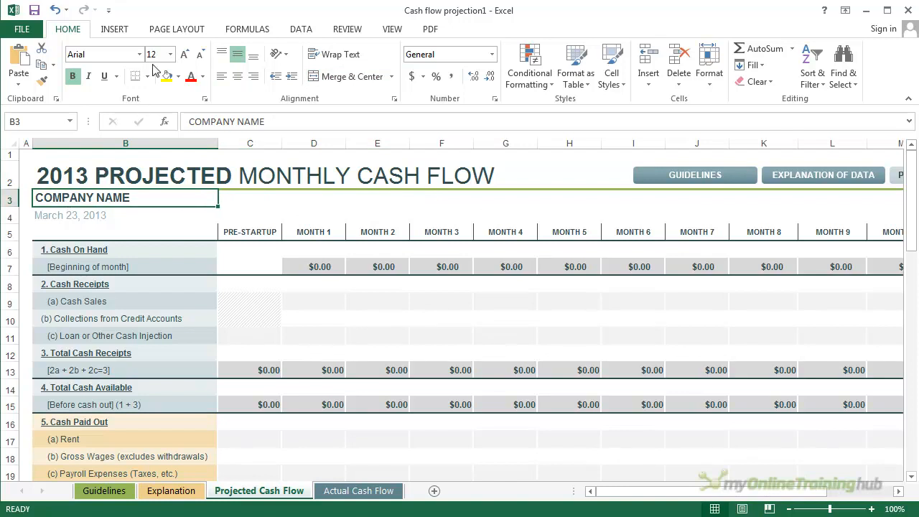
left_click(99, 218)
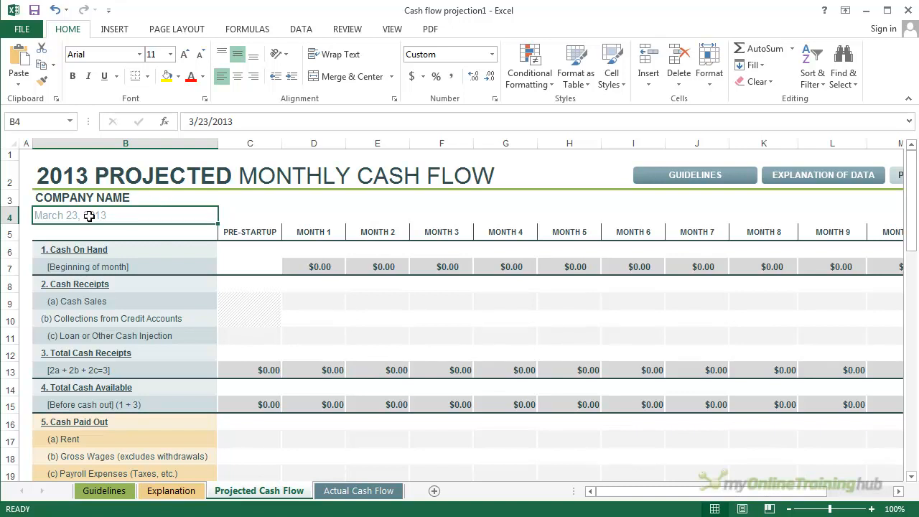
left_click(150, 250)
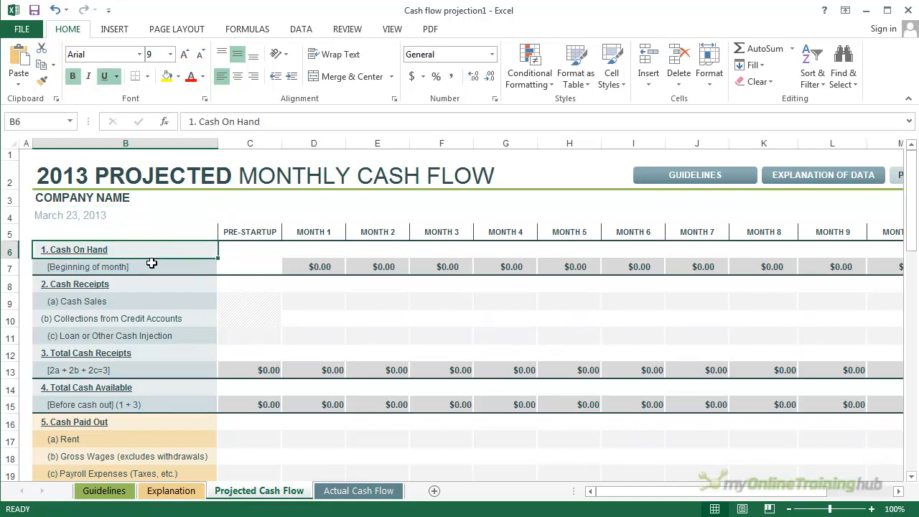
left_click(150, 270)
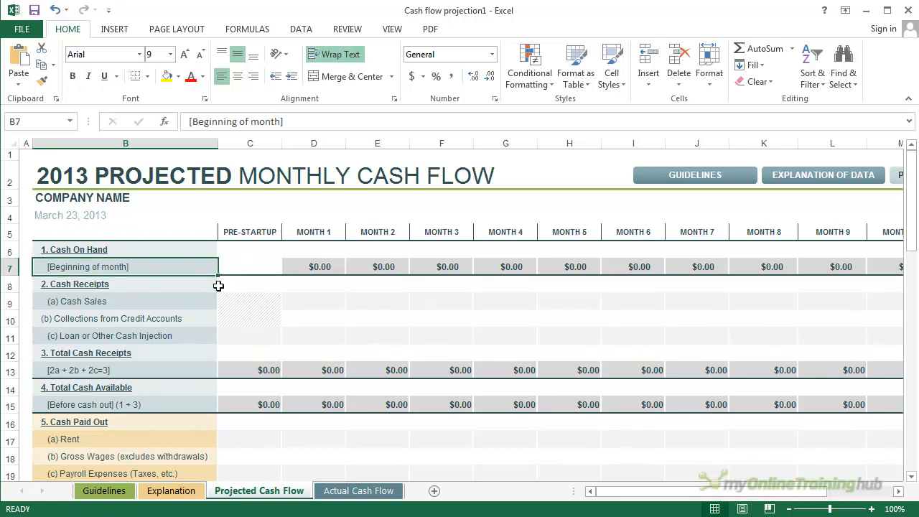
left_click(208, 281)
left_click(200, 299)
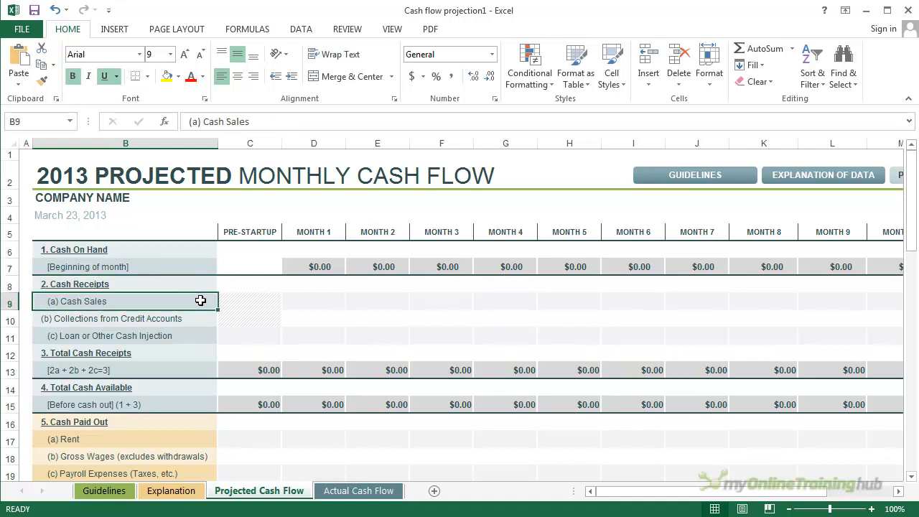
left_click(199, 317)
left_click(196, 335)
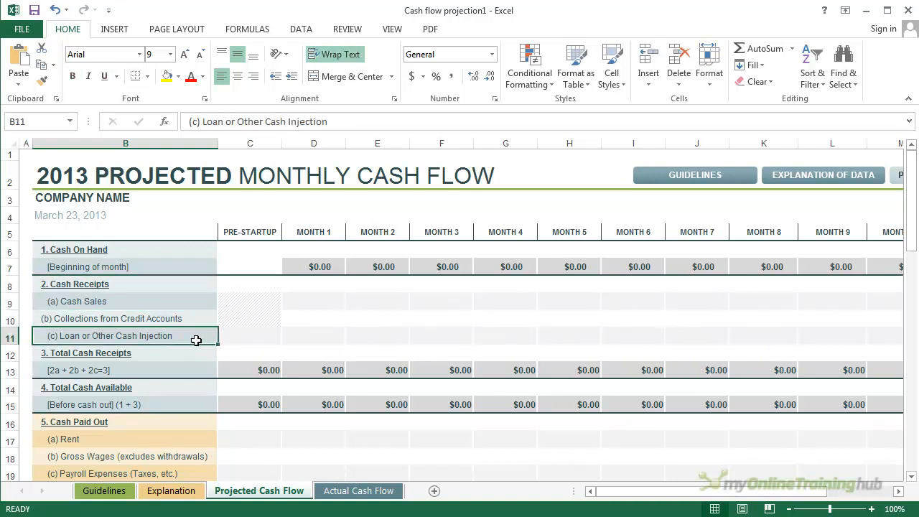
left_click(195, 352)
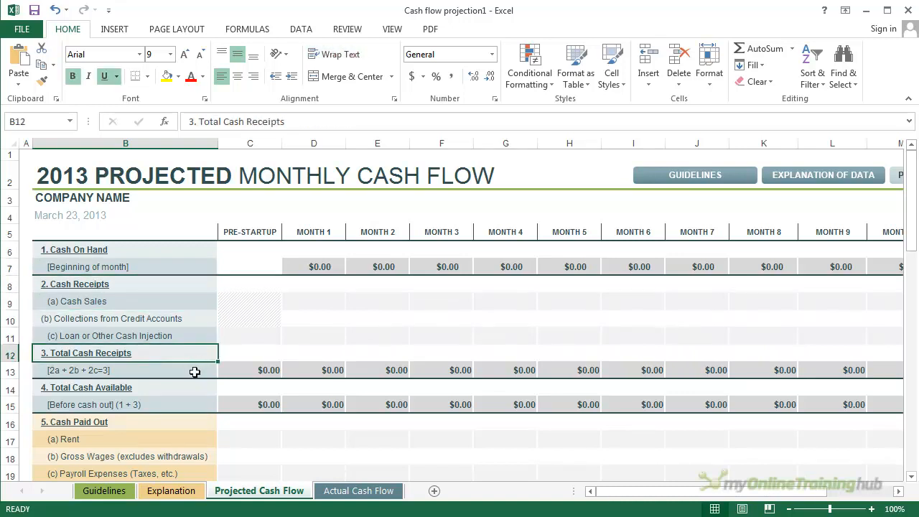
left_click(194, 370)
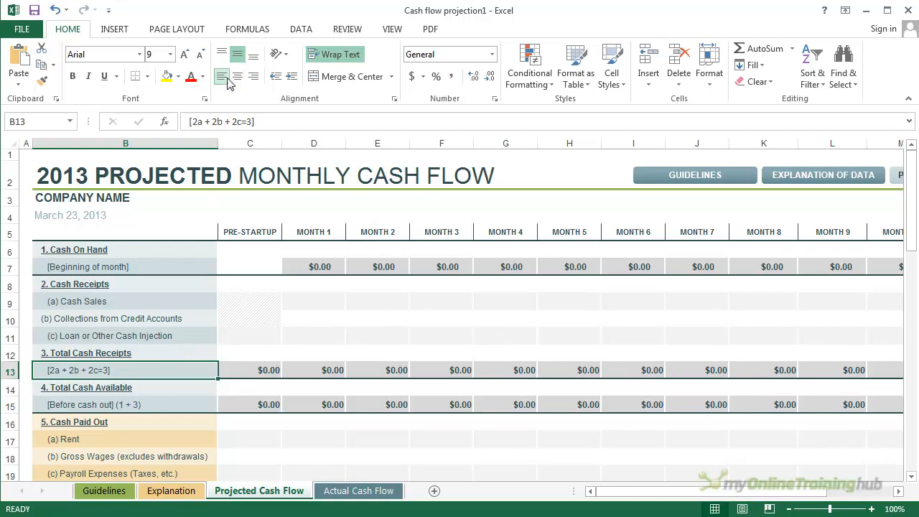
left_click(122, 286)
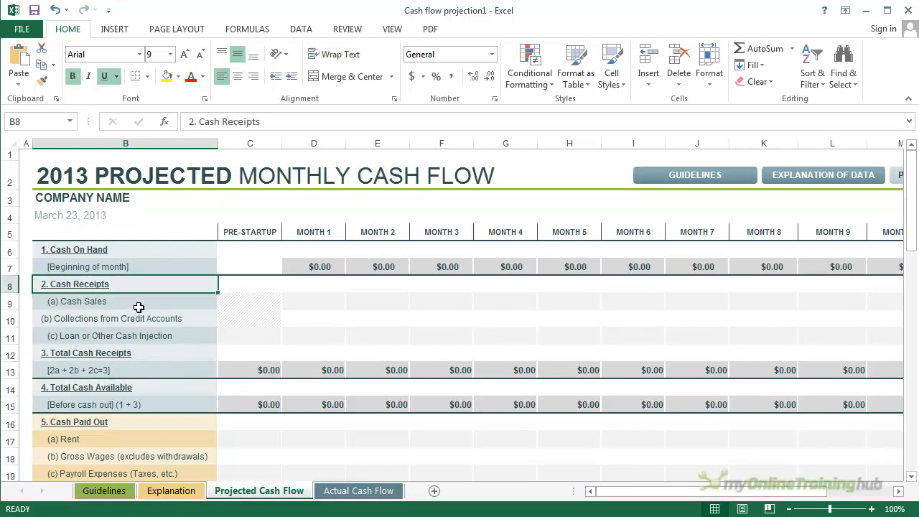
left_click(126, 305)
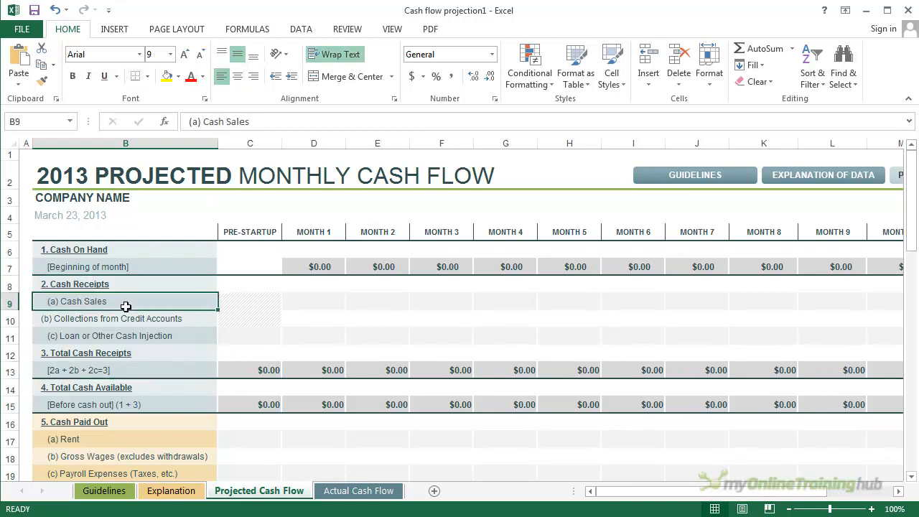
left_click(324, 268)
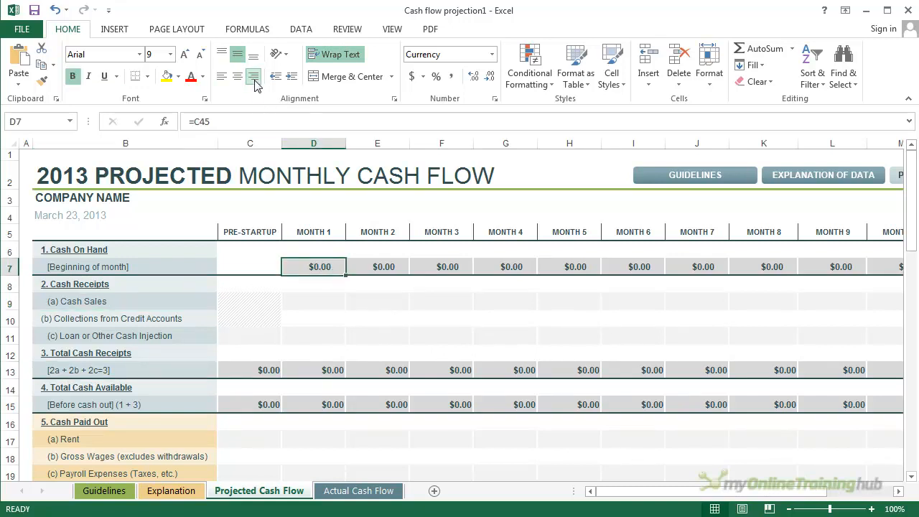
left_click(377, 266)
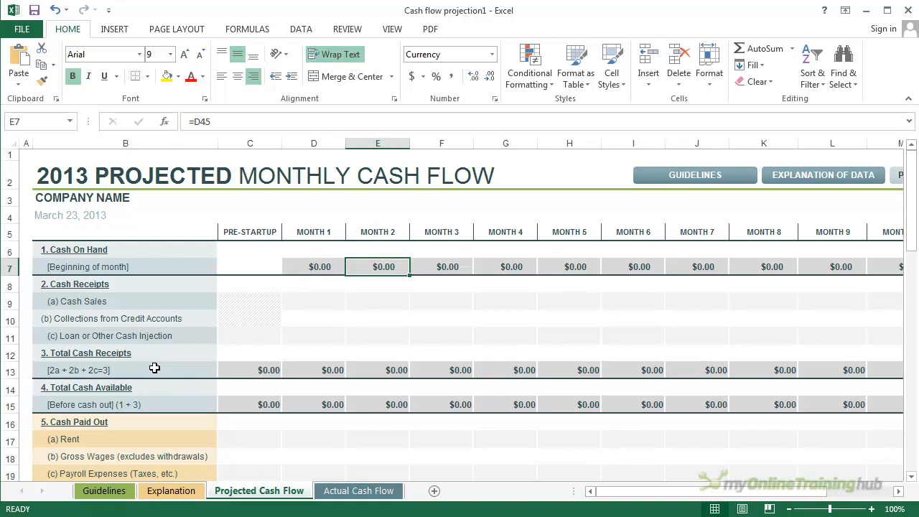
- Review the rest of the Projected Cash Flow sheet, from Cash Paid Out through the Checking Calculation Verification section
scroll(155, 367, "down", 5)
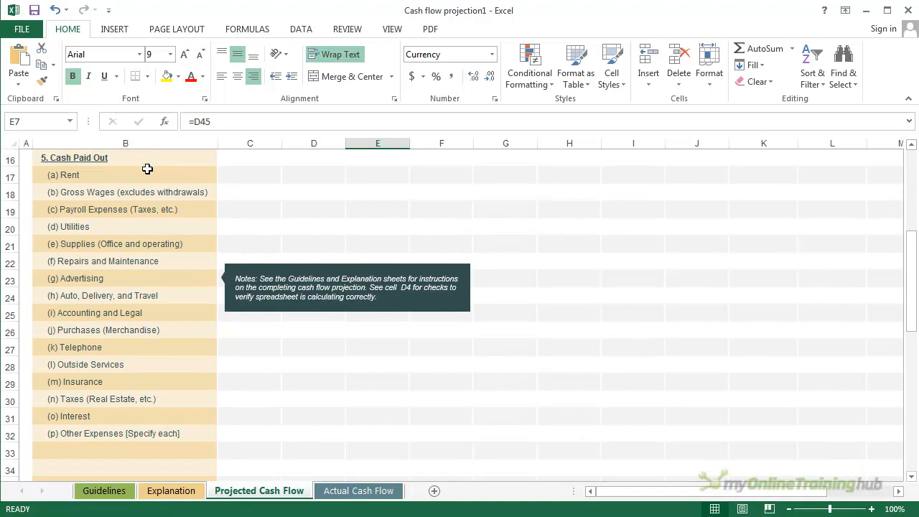
scroll(116, 281, "down", 2)
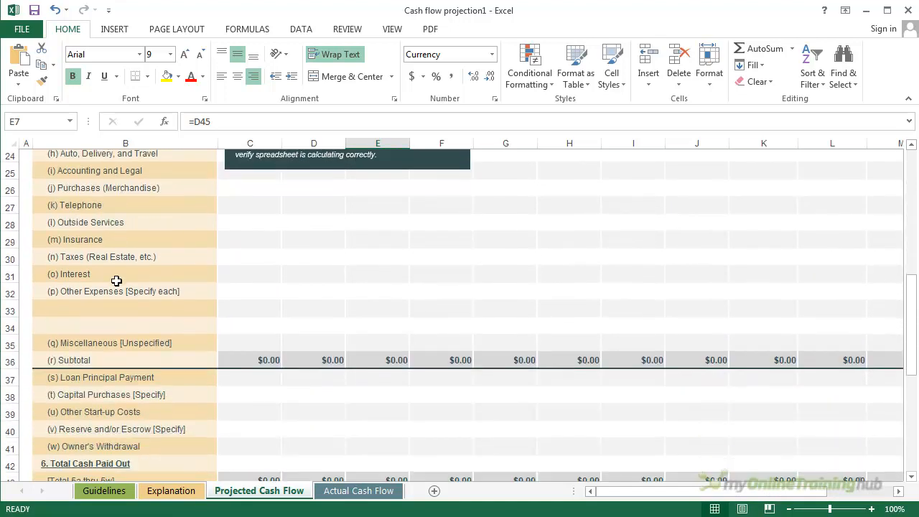
scroll(116, 281, "down", 5)
scroll(116, 280, "down", 1)
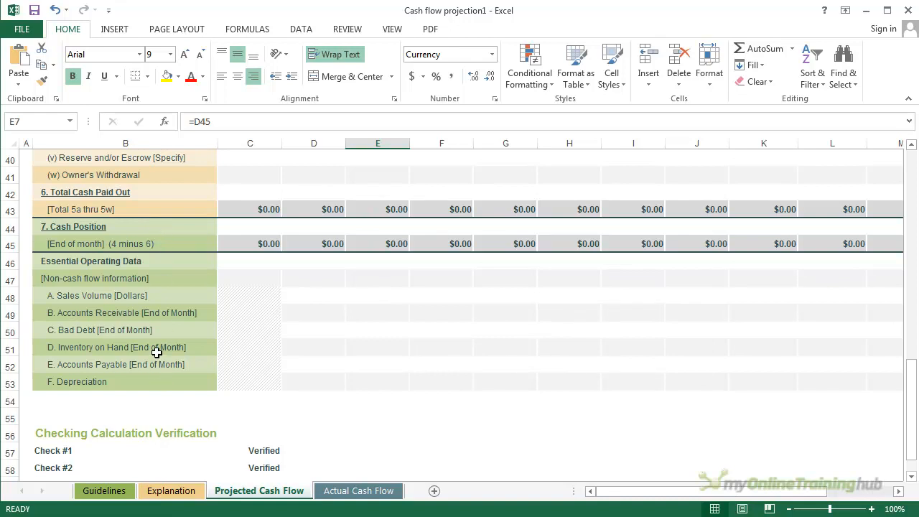
scroll(156, 352, "down", 2)
scroll(156, 352, "down", 1)
left_click(117, 278)
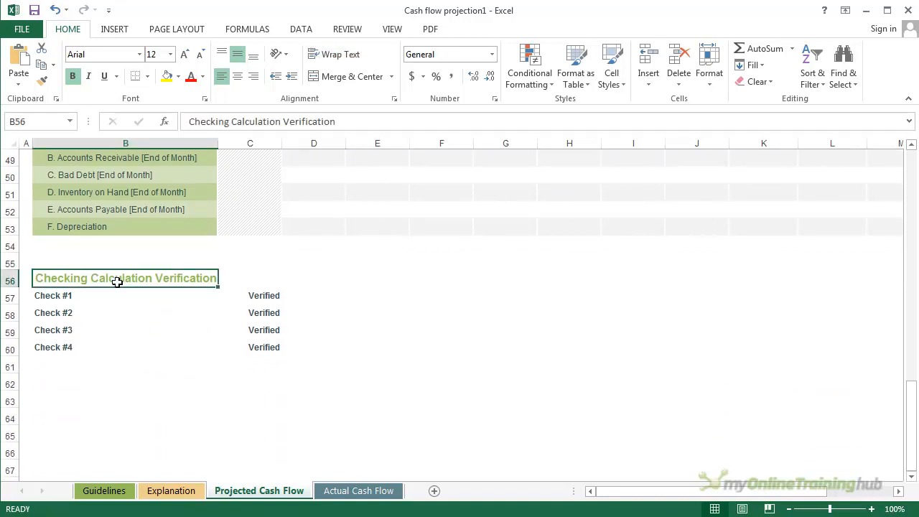
left_click(86, 228)
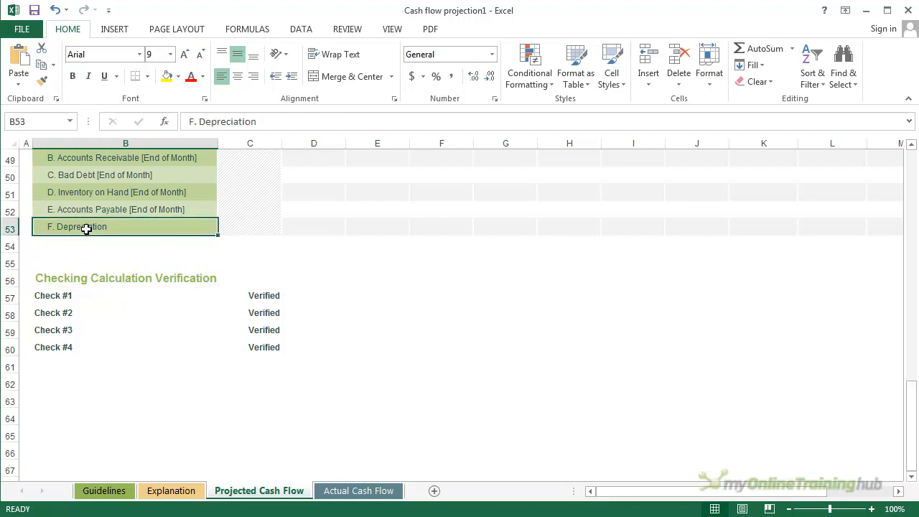
left_click(90, 295)
scroll(138, 282, "up", 4)
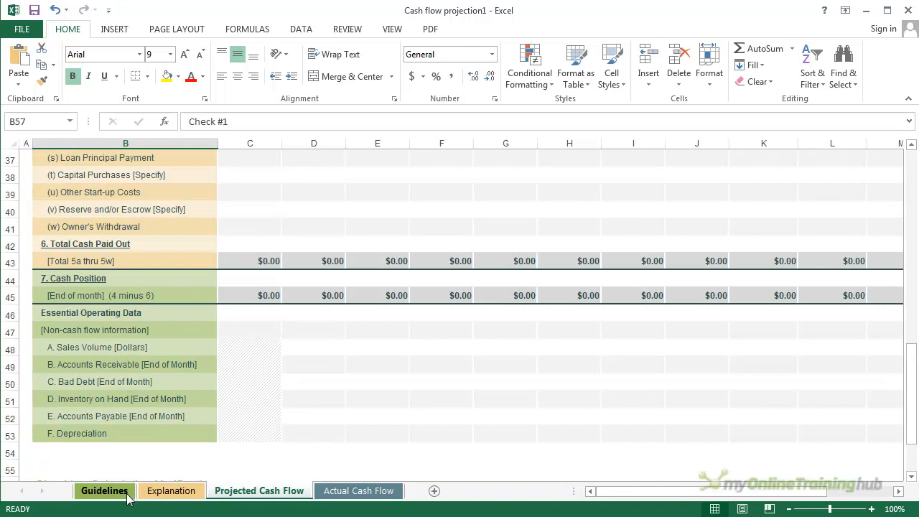
scroll(155, 339, "up", 12)
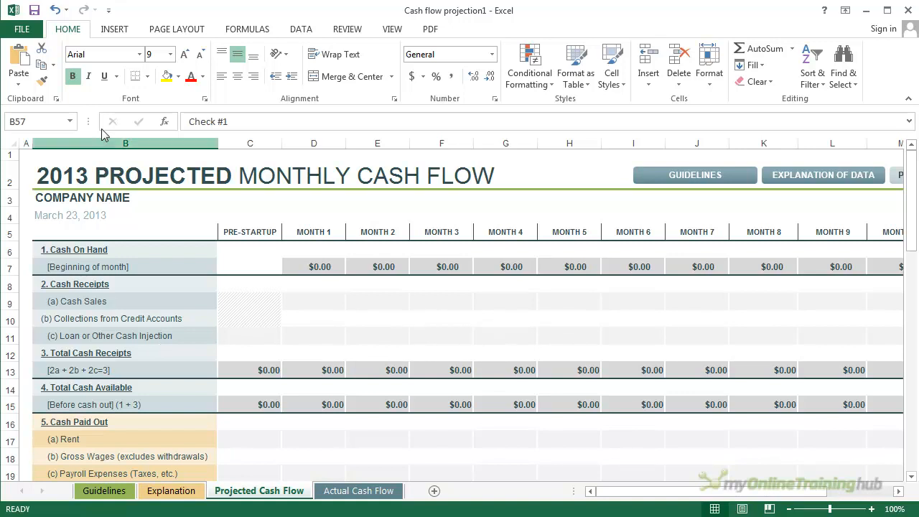
- Close the cash flow projection workbook
left_click(30, 35)
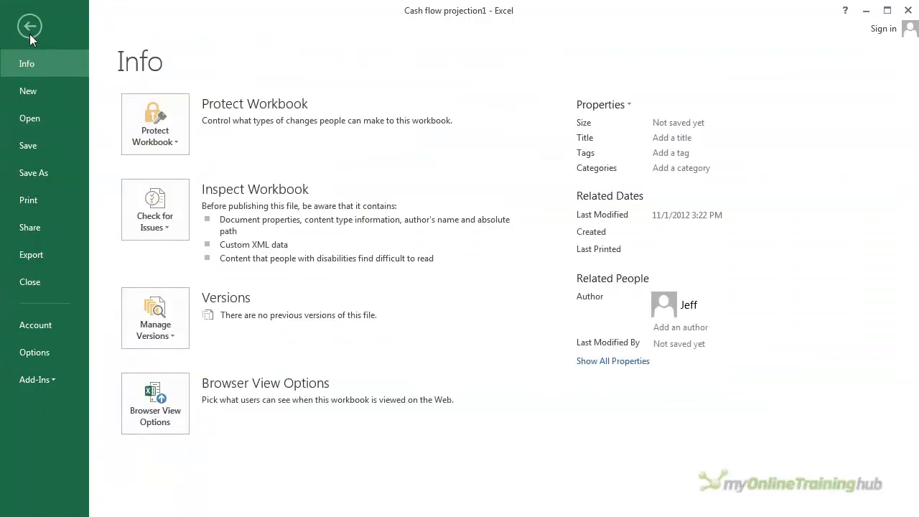
left_click(44, 277)
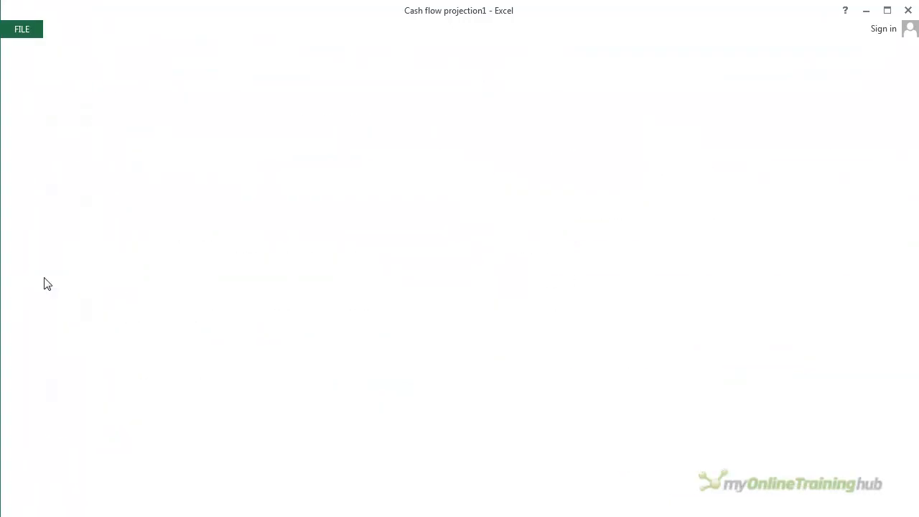
left_click(401, 342)
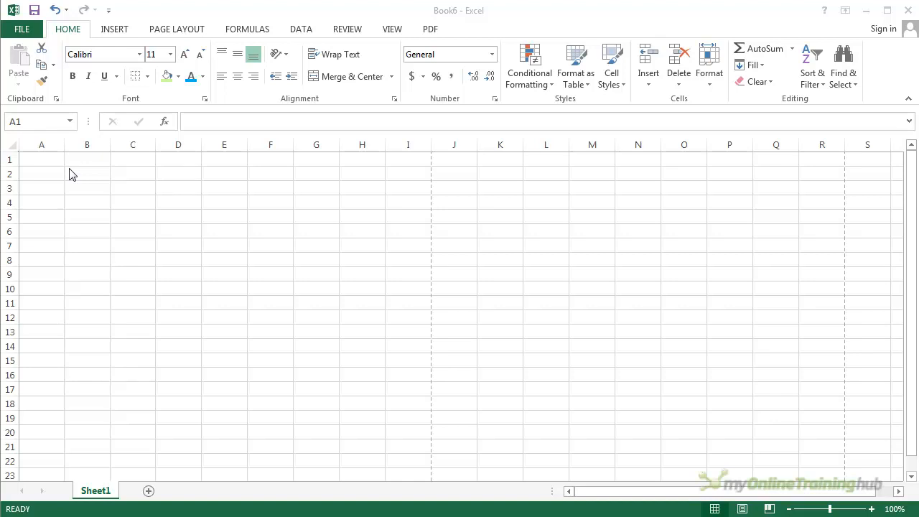
- Enter the title "Checkbook Register" in cell A1 of the blank workbook
left_click(872, 509)
left_click(872, 509)
left_click(872, 509)
left_click(872, 509)
left_click(872, 509)
left_click(872, 509)
left_click(872, 509)
left_click(872, 509)
left_click(872, 509)
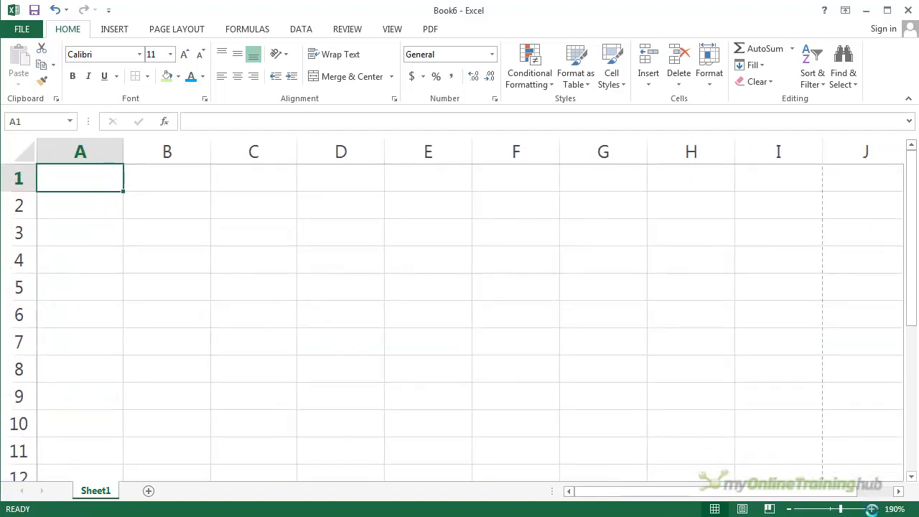
left_click(872, 509)
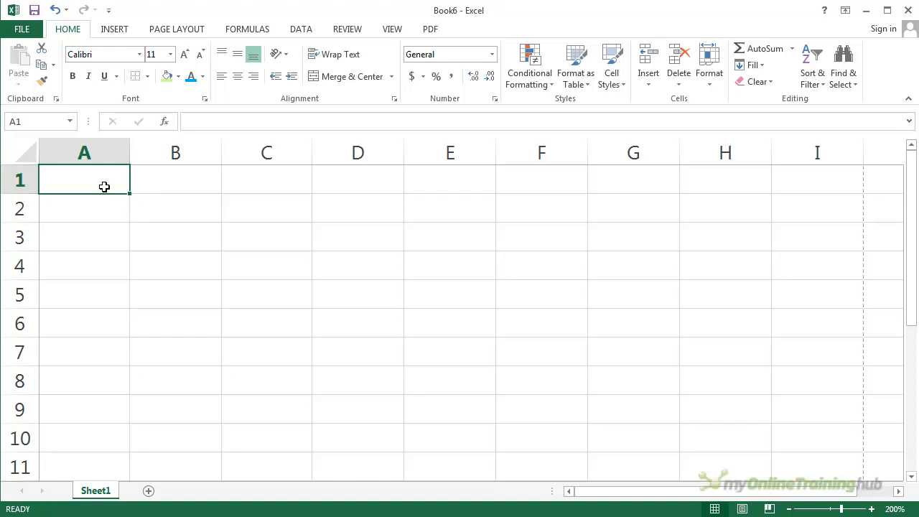
type("Che")
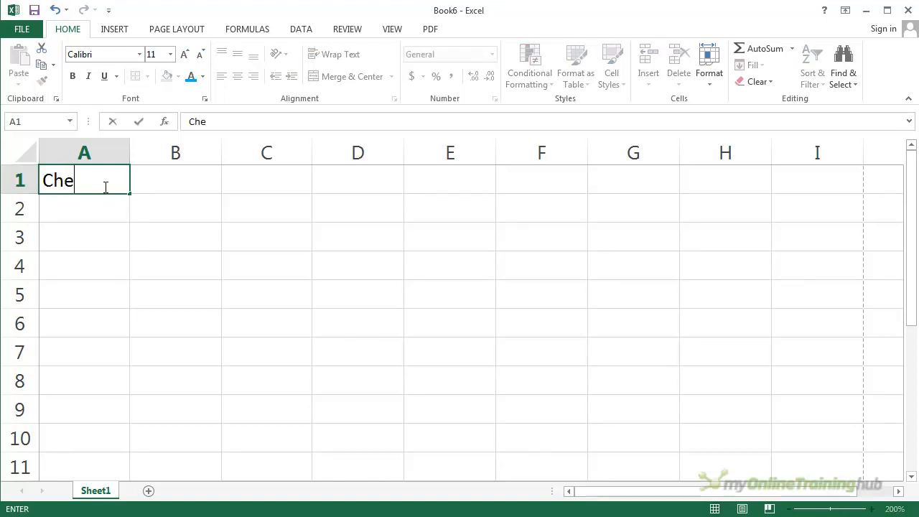
type("ckbook ")
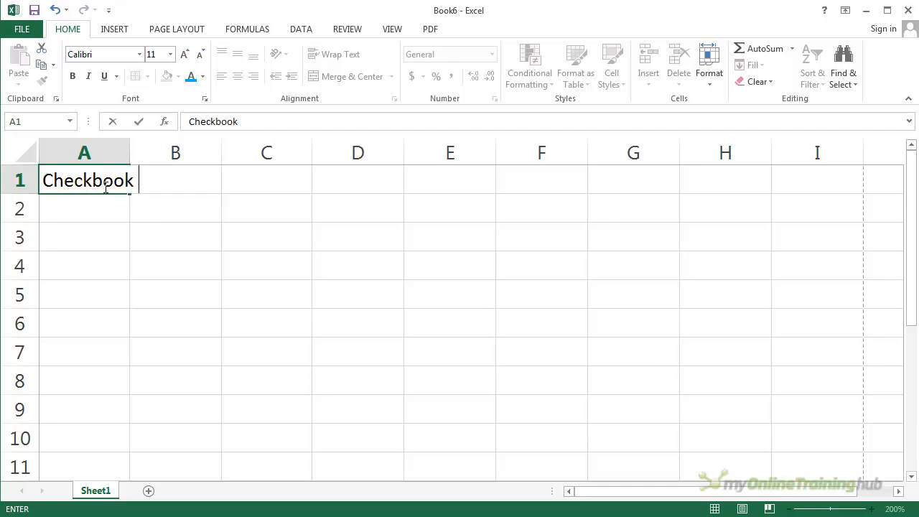
type("Register")
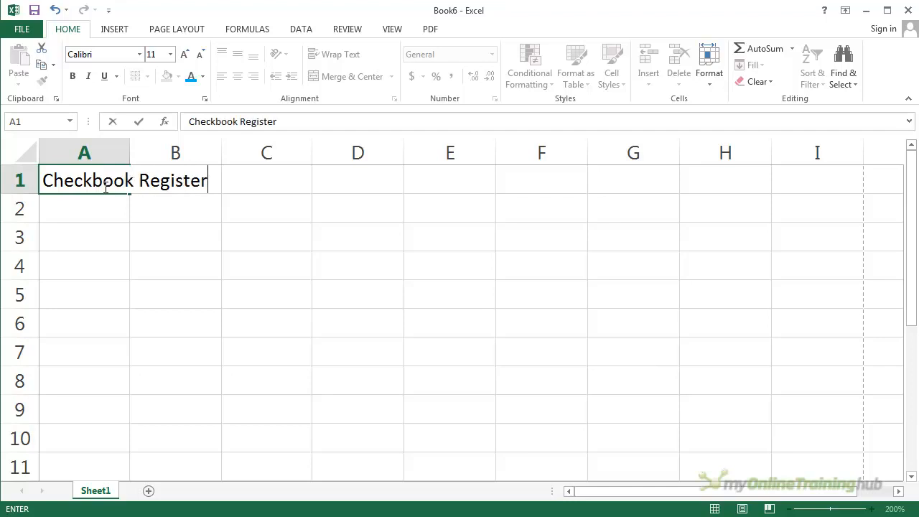
key("Return")
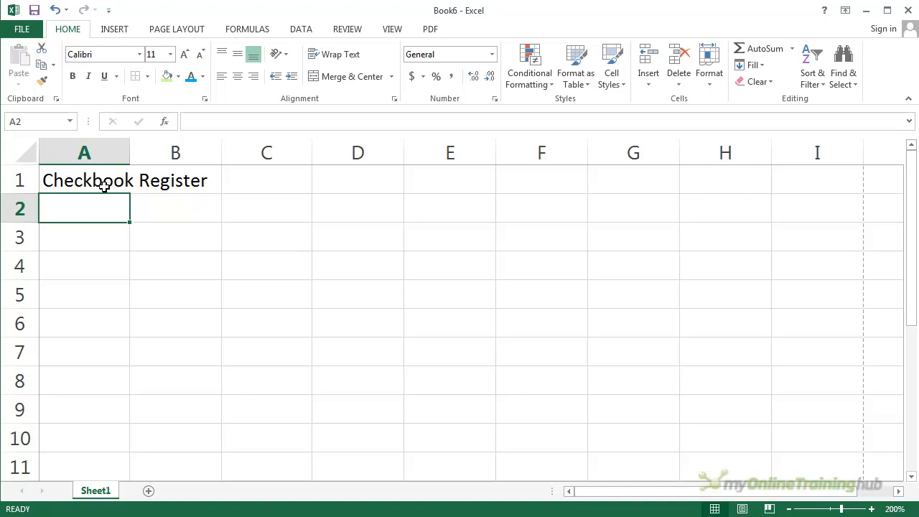
- Enter the date May 3, 2013 in cell A2, below the title
type("May ")
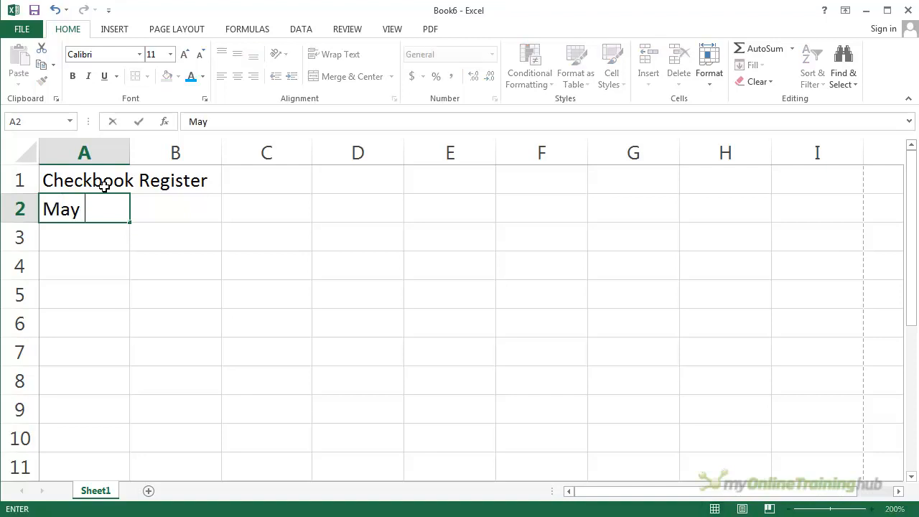
type("3, 2013")
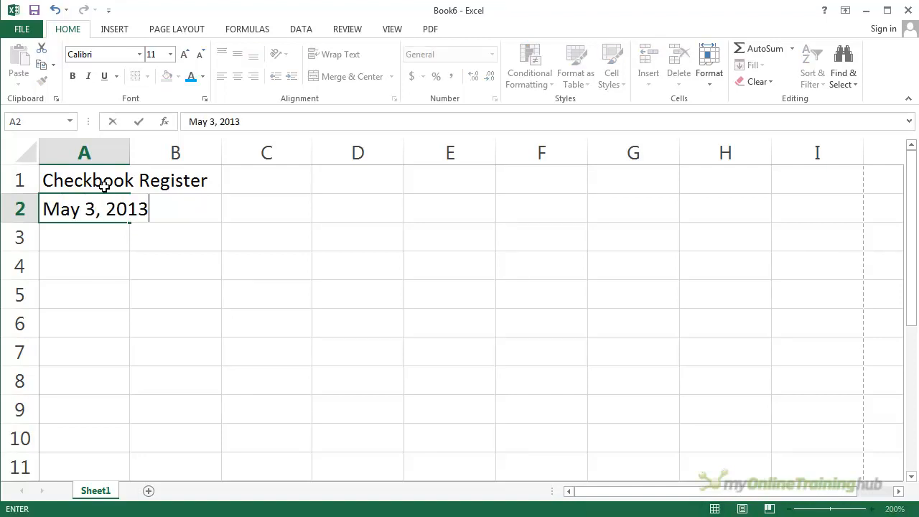
key("Return")
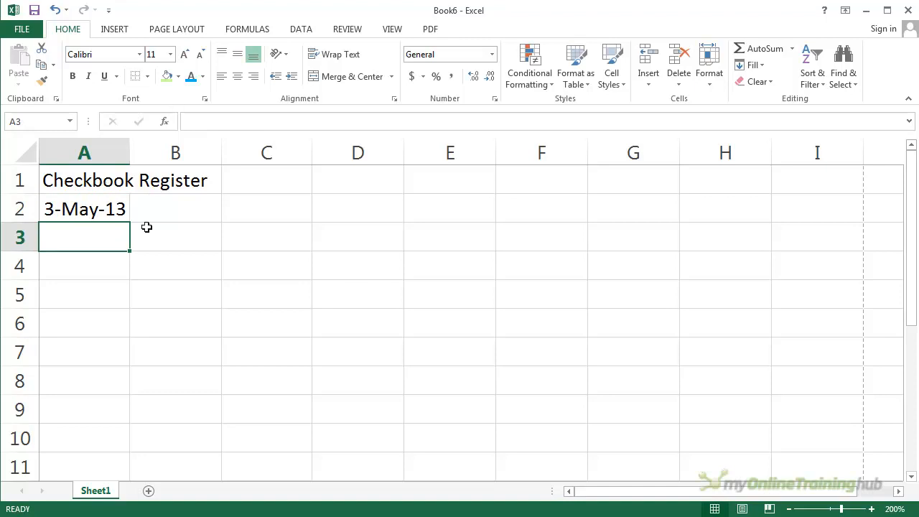
- Add the column headings Entry, Amount and Total in cells A4, B4 and C4
key("Down")
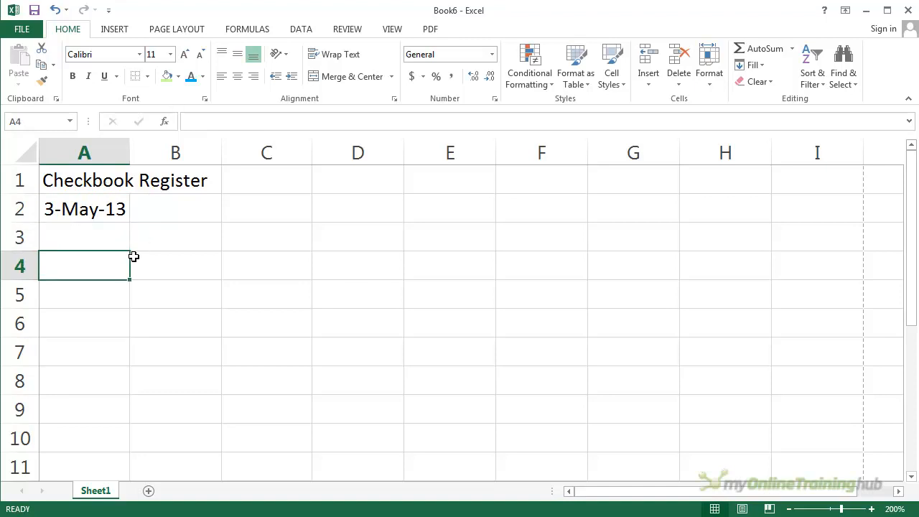
type("Entry")
key("Tab")
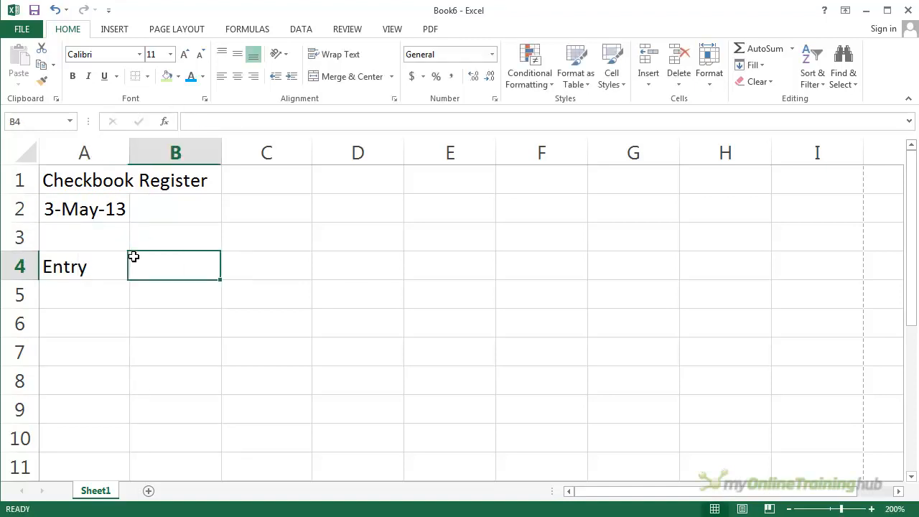
type("Amount")
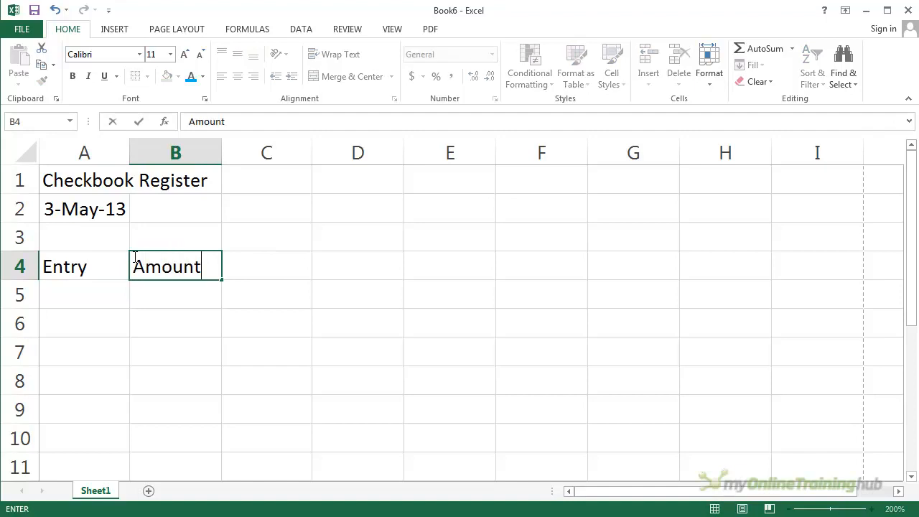
key("Tab")
type("Total")
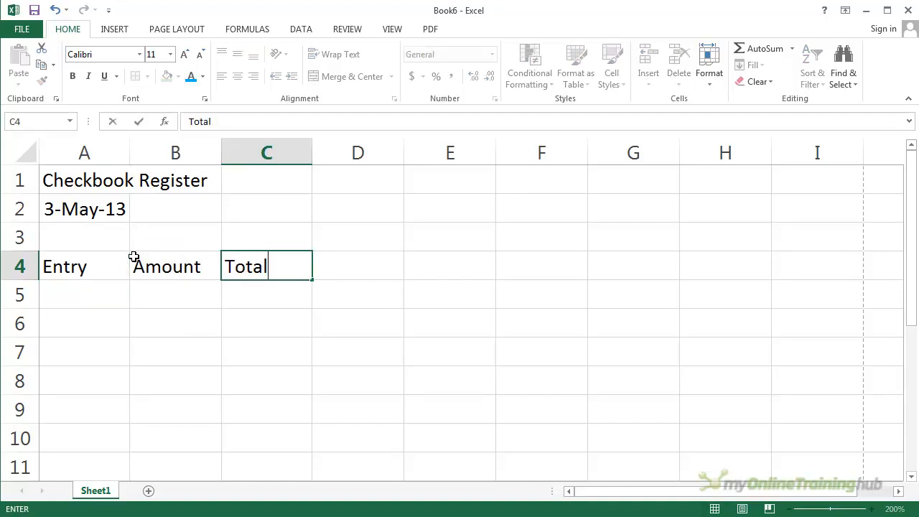
key("Return")
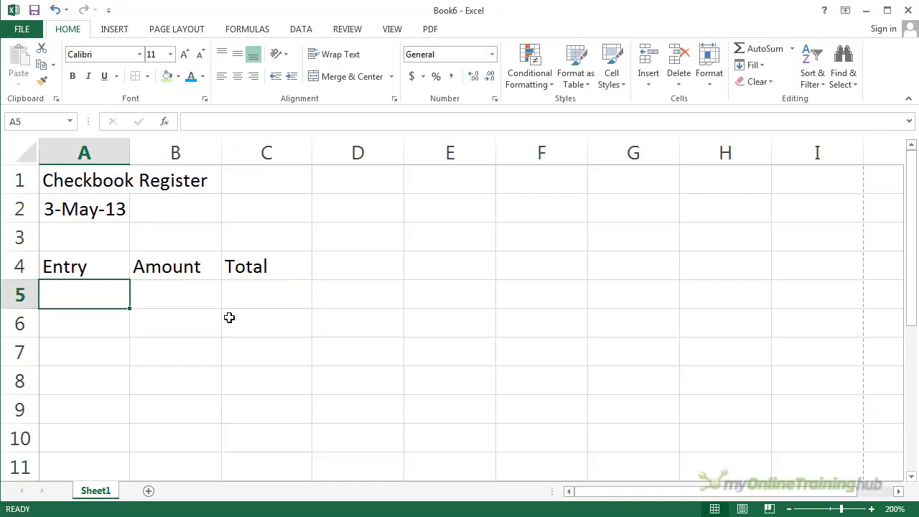
- Check that the title is stored in A1 rather than B1, and increase row 1 to roughly four and a half times its default height
left_click(100, 184)
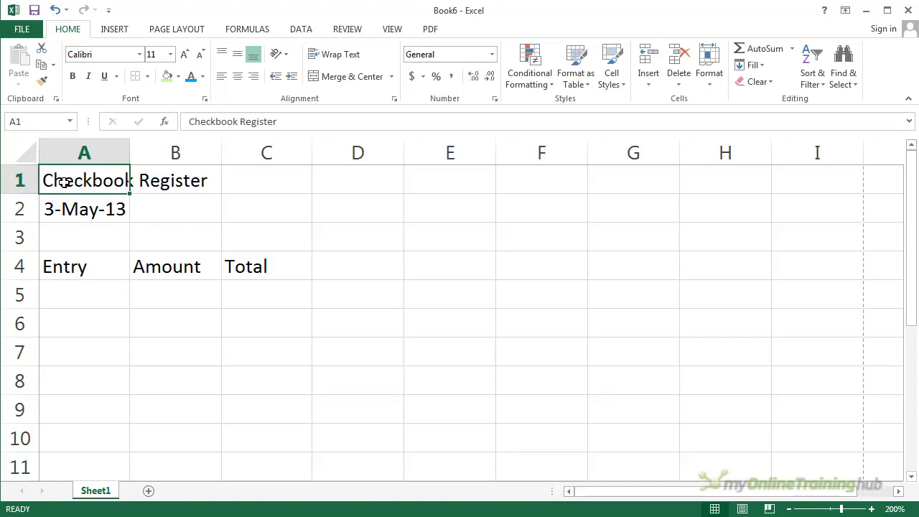
left_click(182, 180)
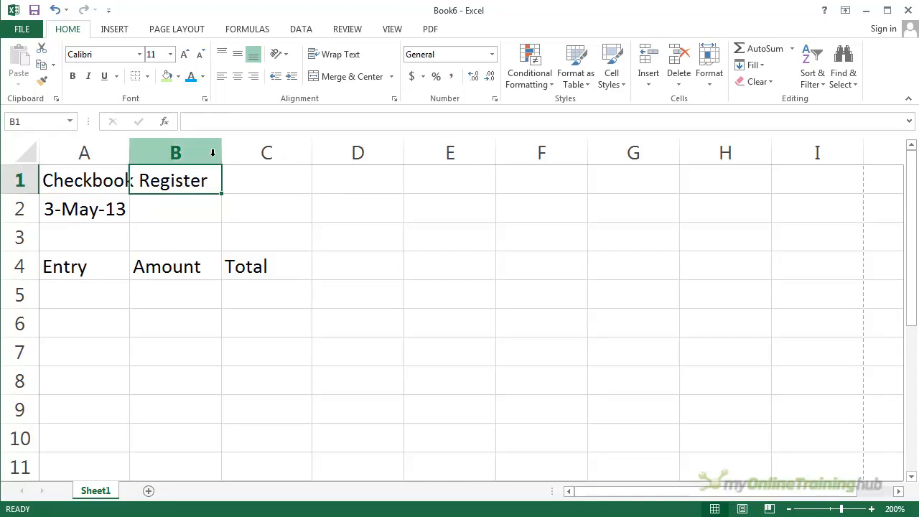
left_click(67, 181)
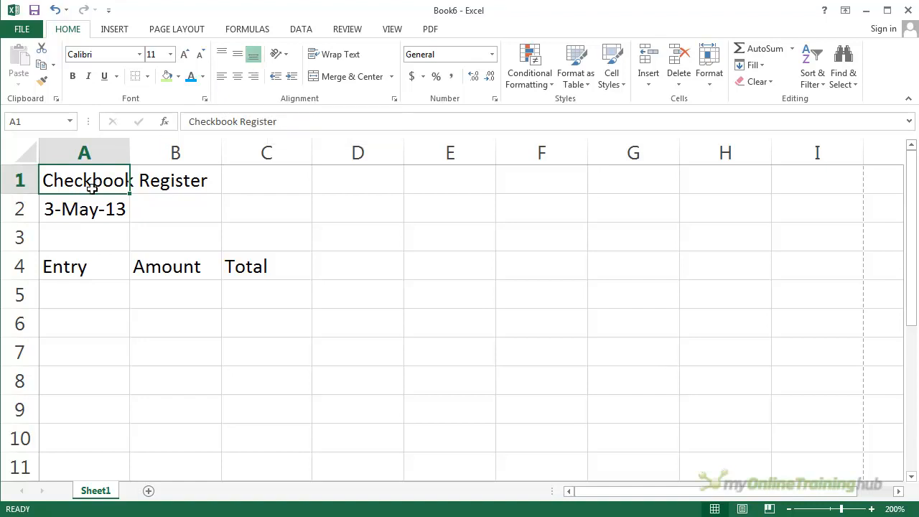
left_click_drag(24, 192, 35, 291)
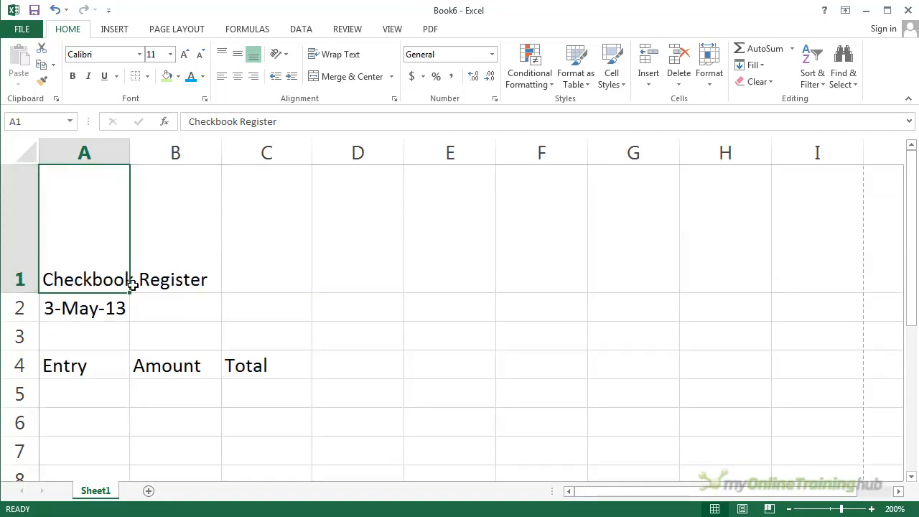
- Try middle, top, bottom and left alignment on the title in A1, with column A widened to fit the text
left_click(239, 59)
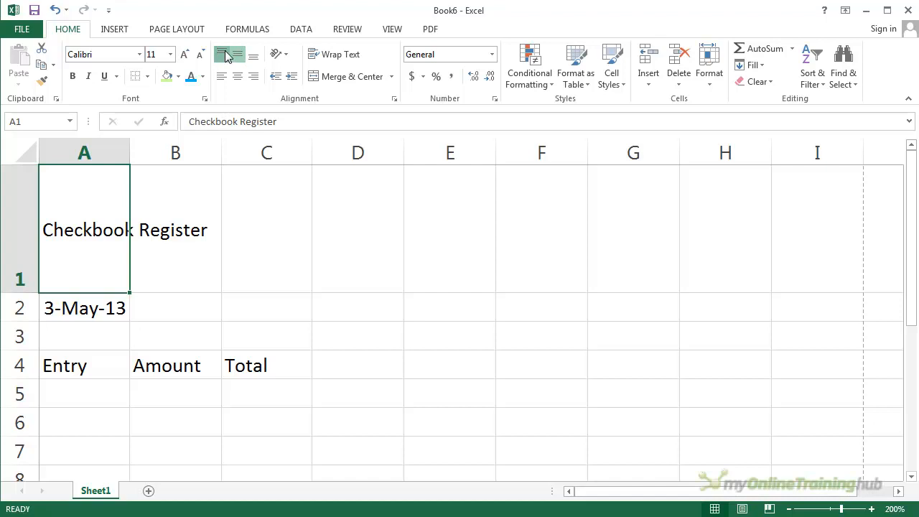
left_click(222, 55)
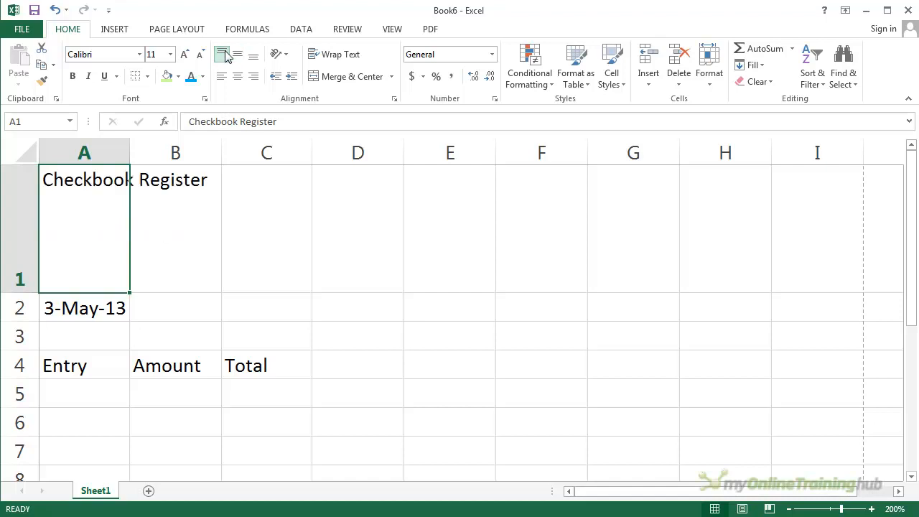
left_click_drag(130, 153, 221, 154)
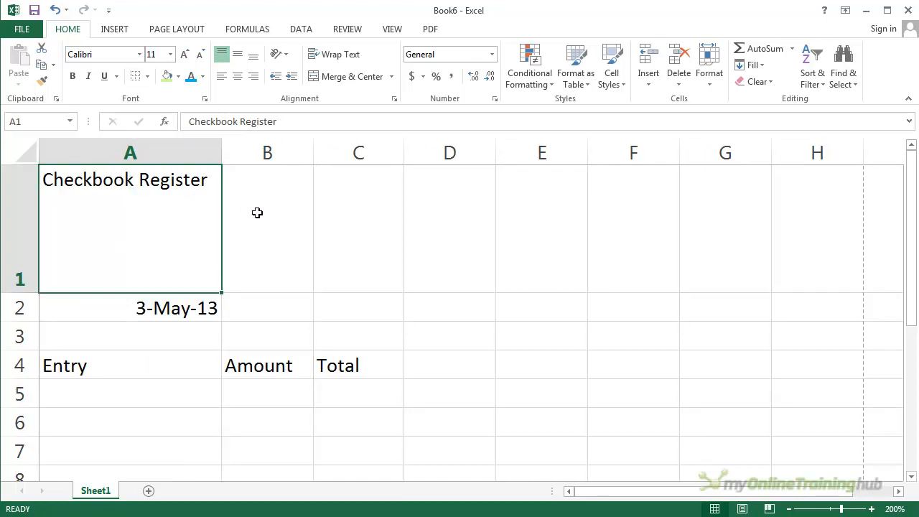
left_click(238, 58)
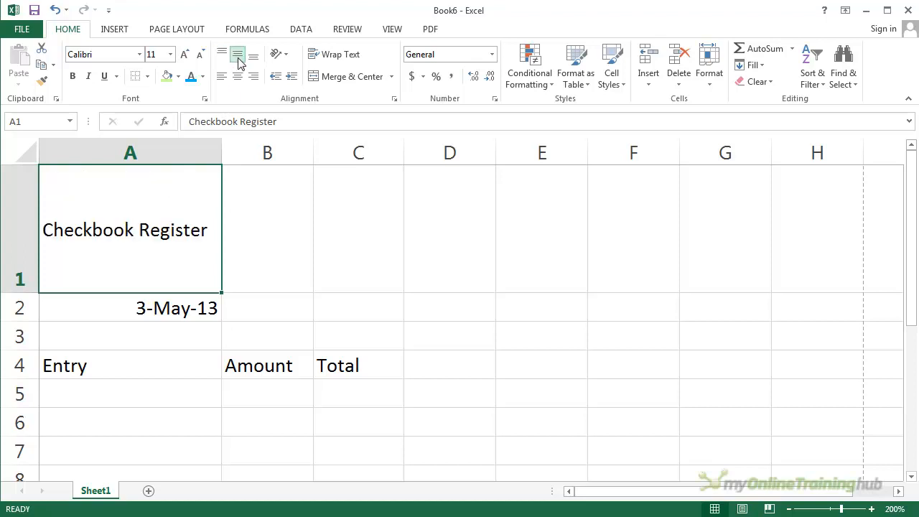
left_click(254, 59)
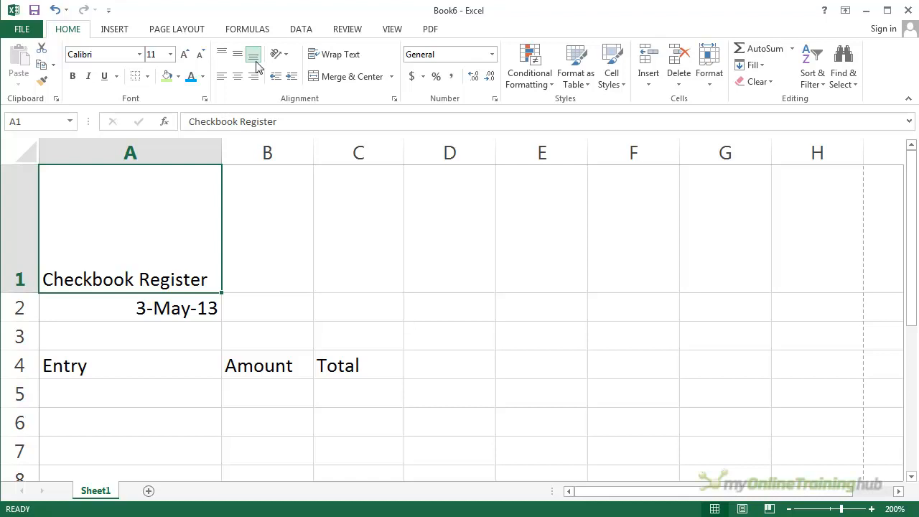
left_click(223, 78)
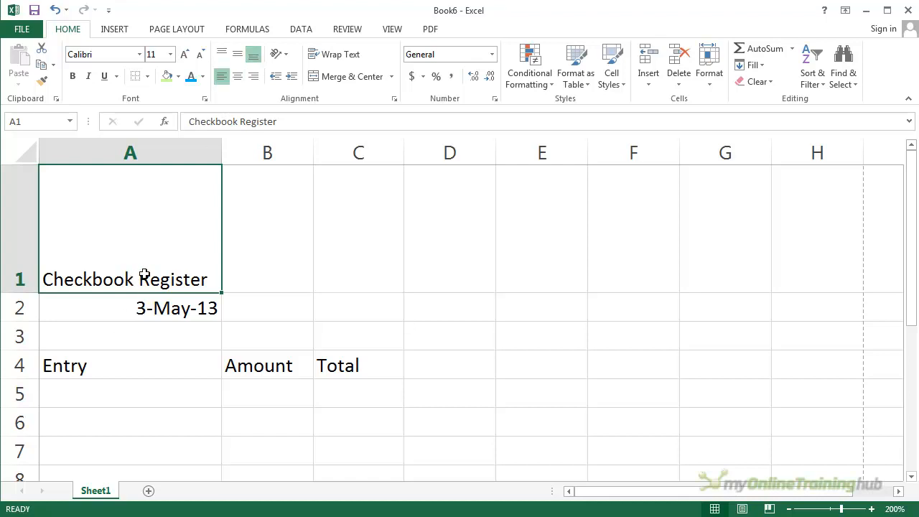
- Enter 50.00 in cell B5 under the Amount heading
left_click(168, 311)
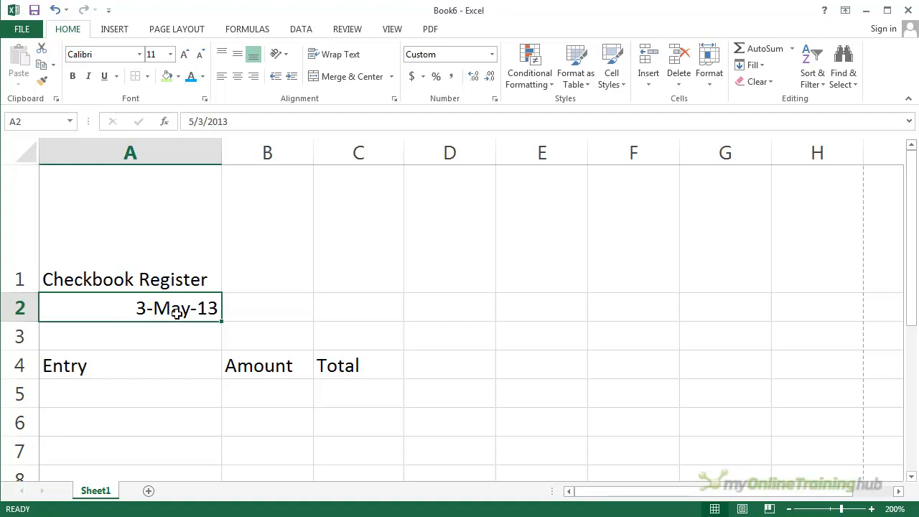
left_click(173, 396)
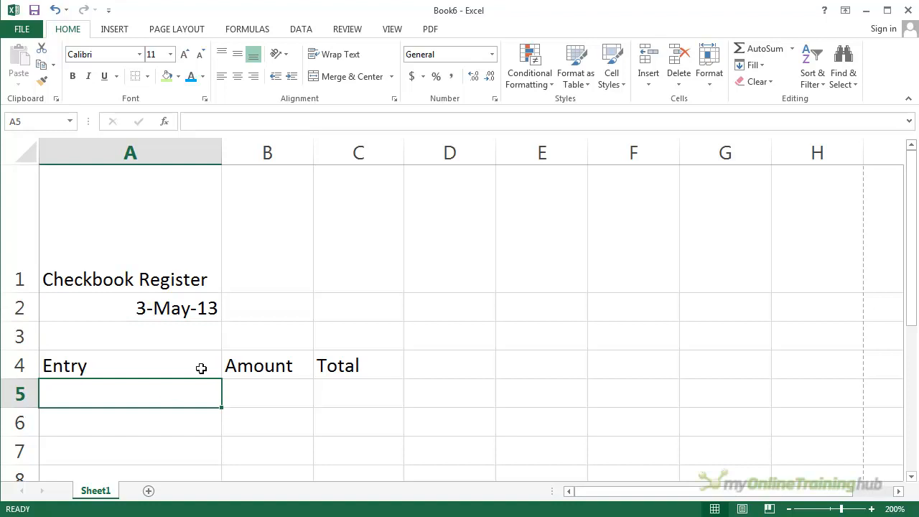
left_click(288, 388)
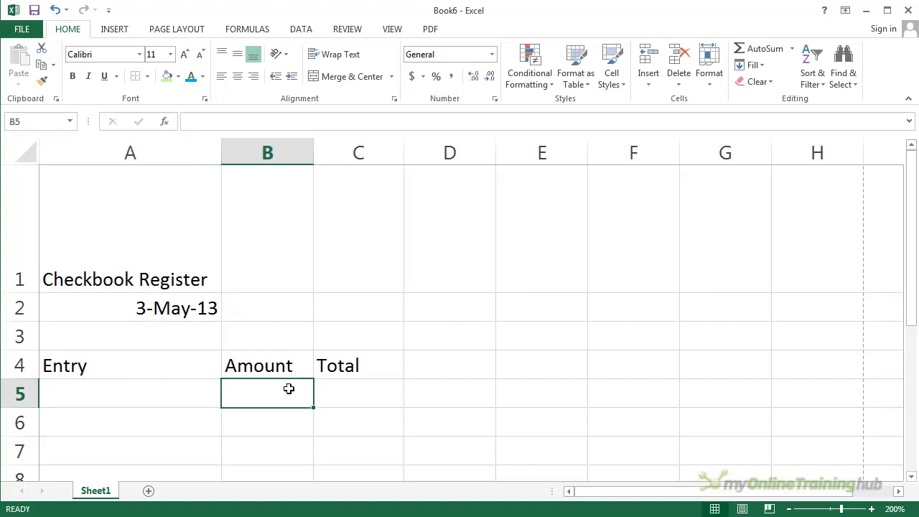
type("50.00")
key("Tab")
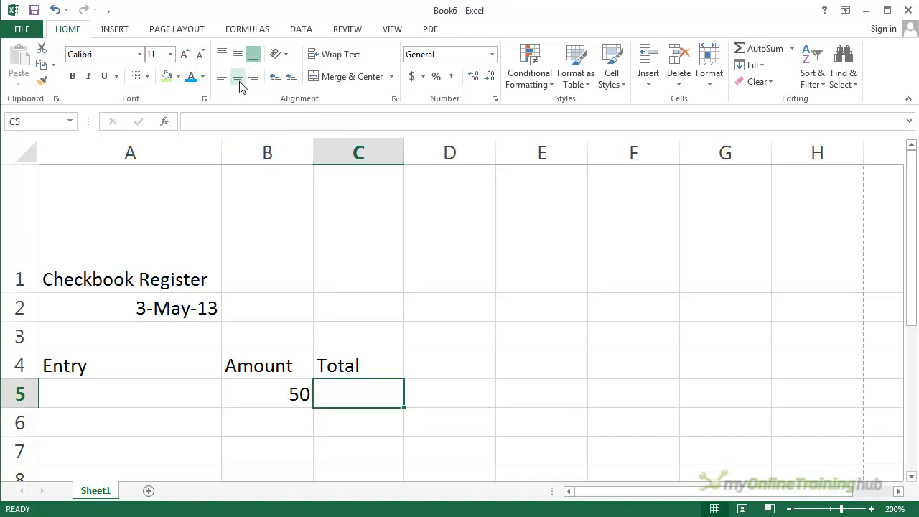
left_click(296, 395)
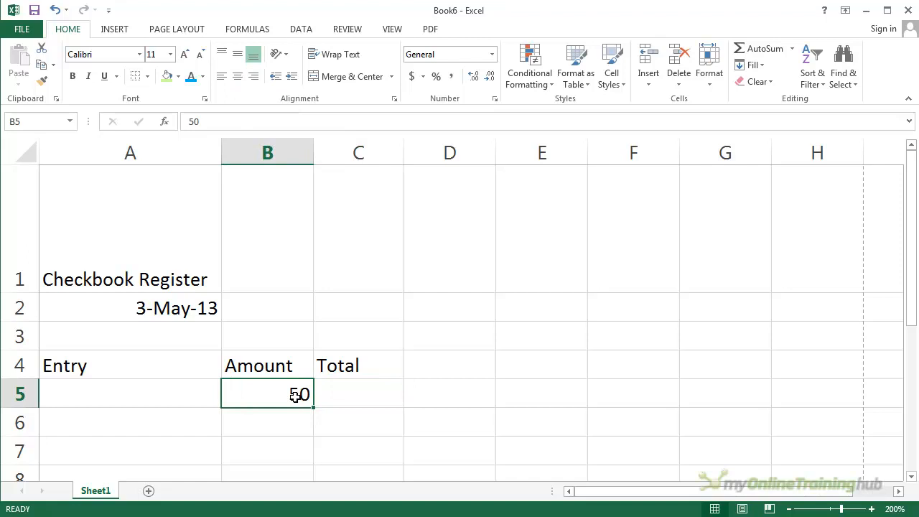
- Center the title in A1 vertically and horizontally, and widen column A well beyond the title text
left_click(178, 280)
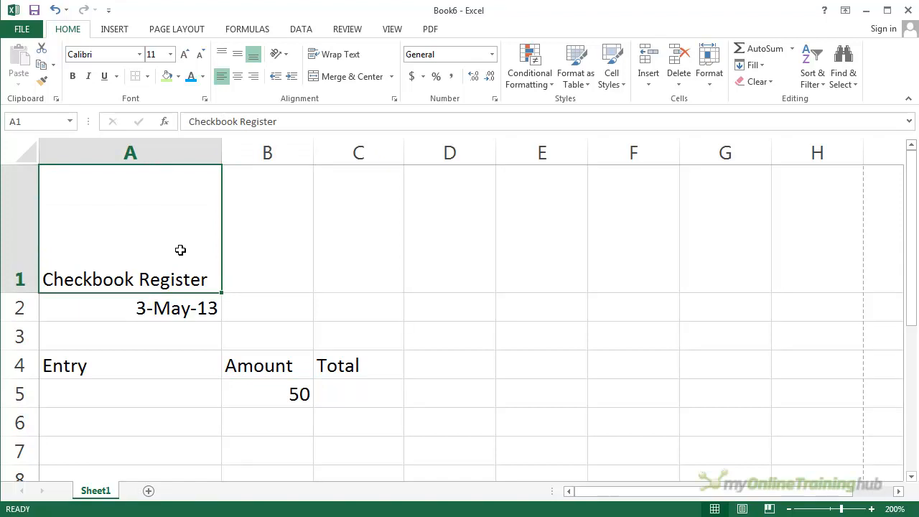
left_click(238, 56)
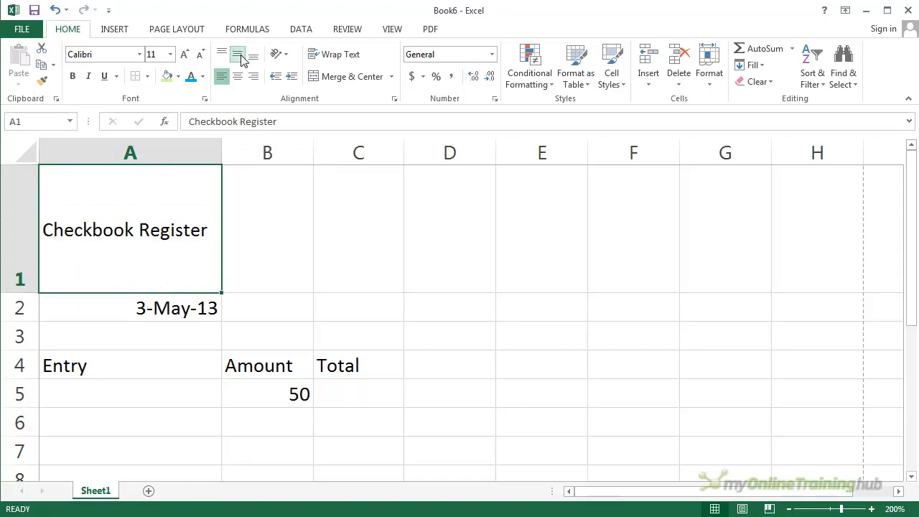
left_click(237, 77)
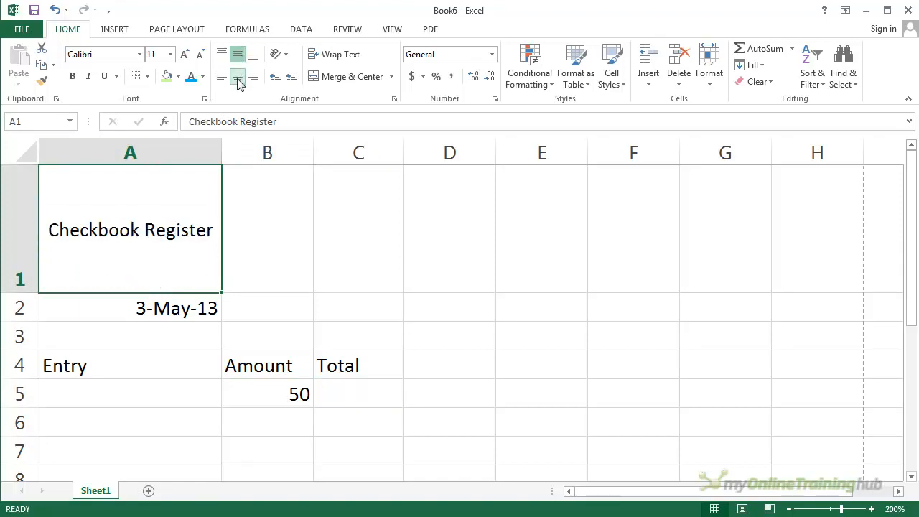
left_click_drag(223, 143, 328, 151)
- Try left, right, bottom and top alignment on the title in A1, ending with it centered horizontally and vertically
left_click(223, 78)
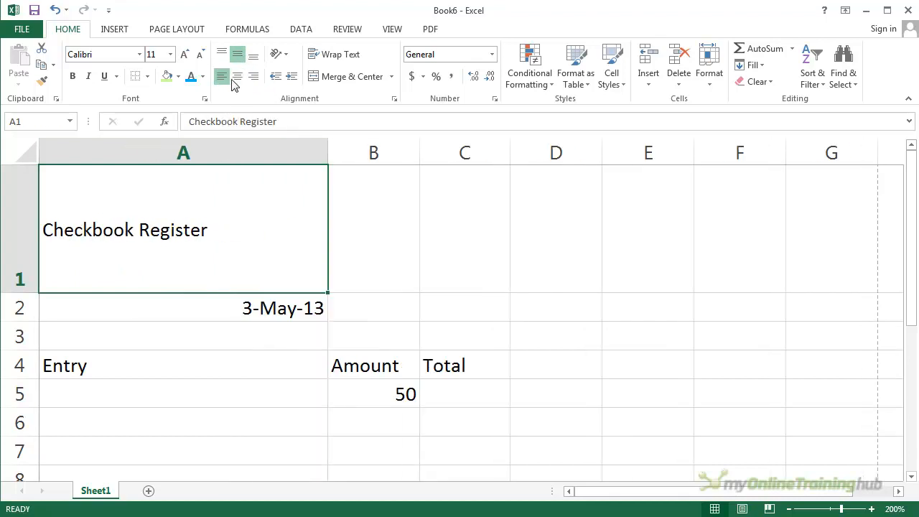
left_click(238, 78)
left_click(253, 78)
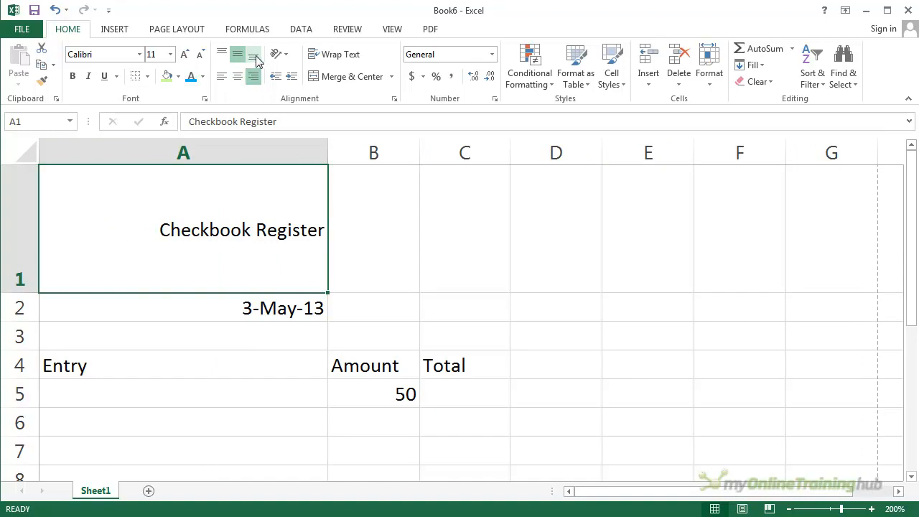
left_click(253, 57)
left_click(221, 56)
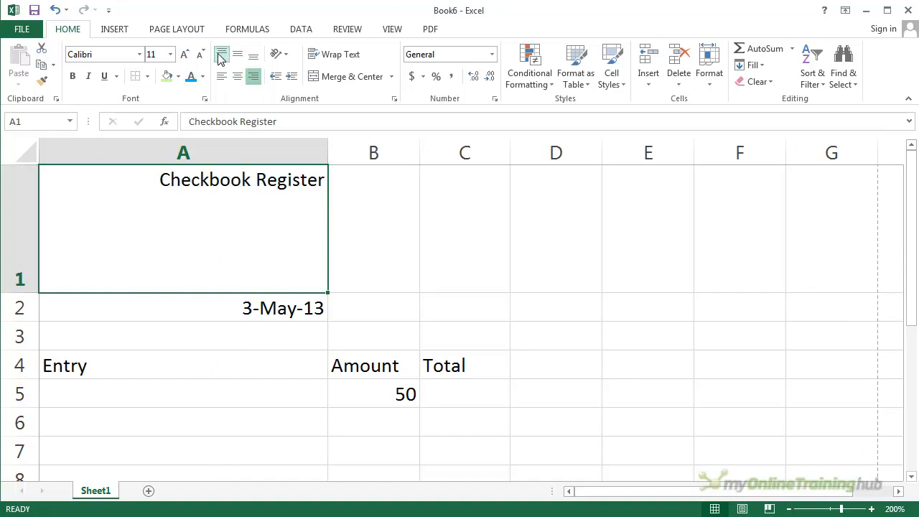
left_click(236, 54)
left_click(236, 77)
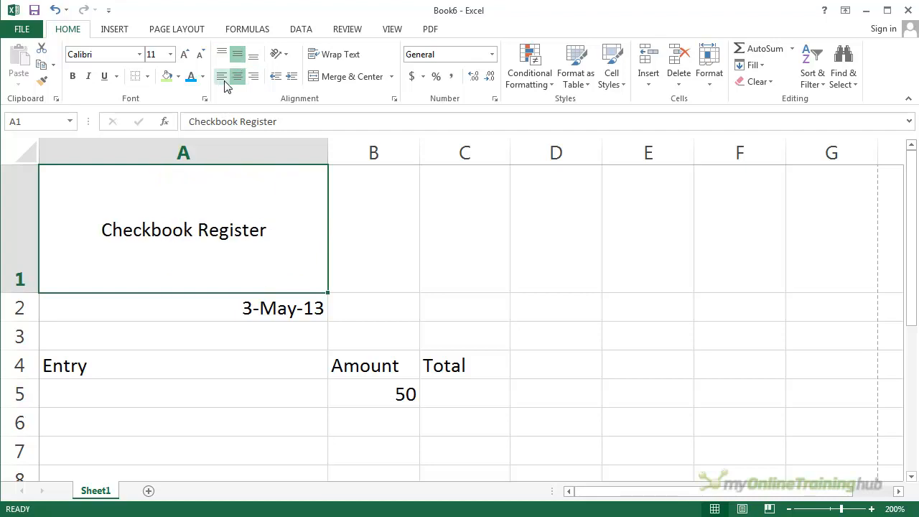
left_click(222, 78)
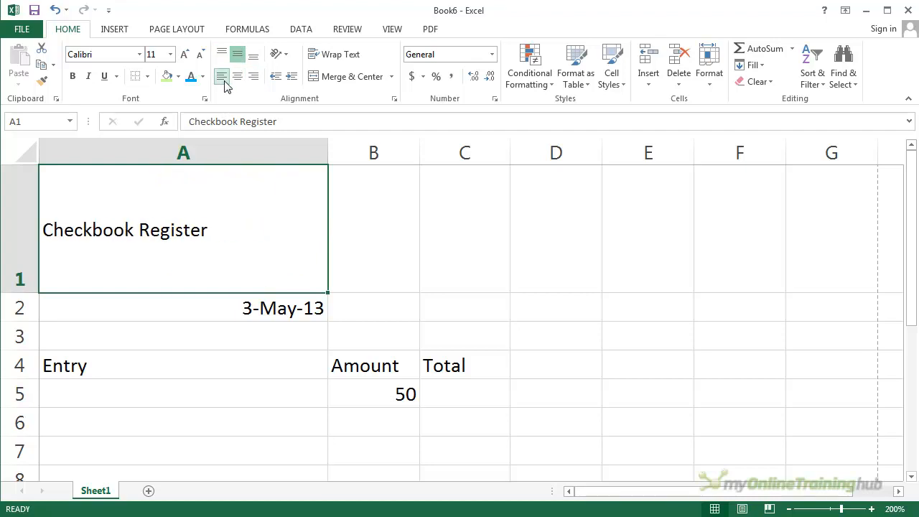
left_click(239, 78)
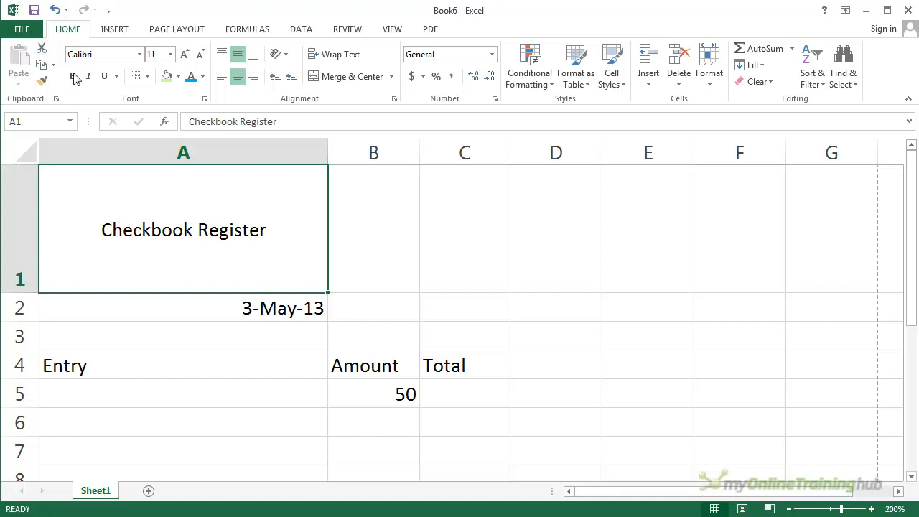
- Set the font size of the Checkbook Register title in A1 to 18
left_click(170, 54)
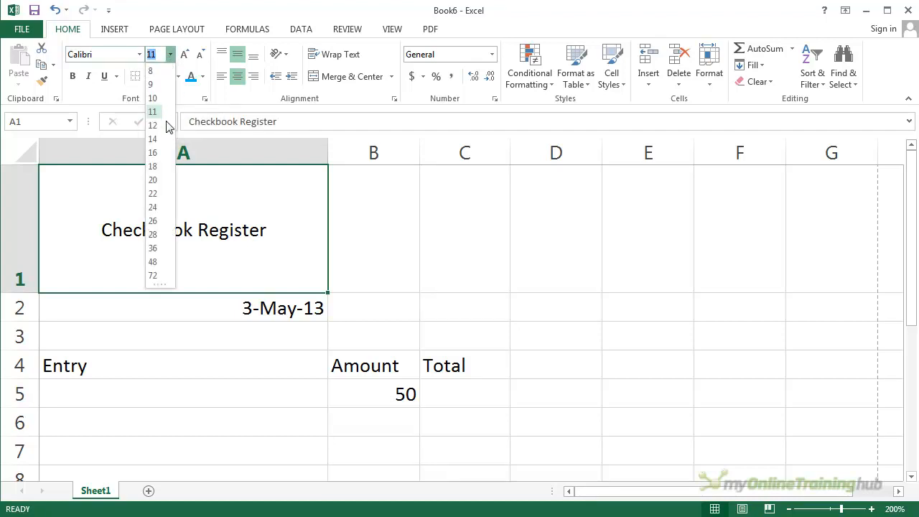
left_click(156, 165)
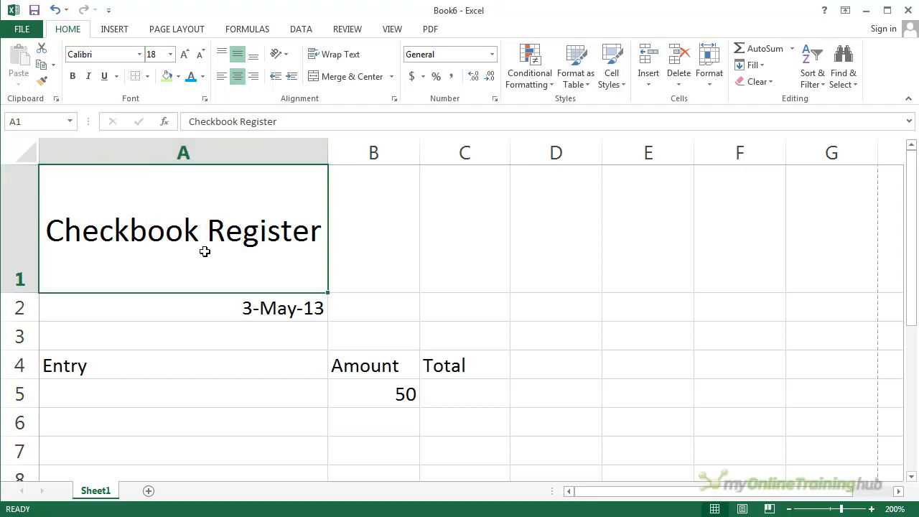
left_click(138, 55)
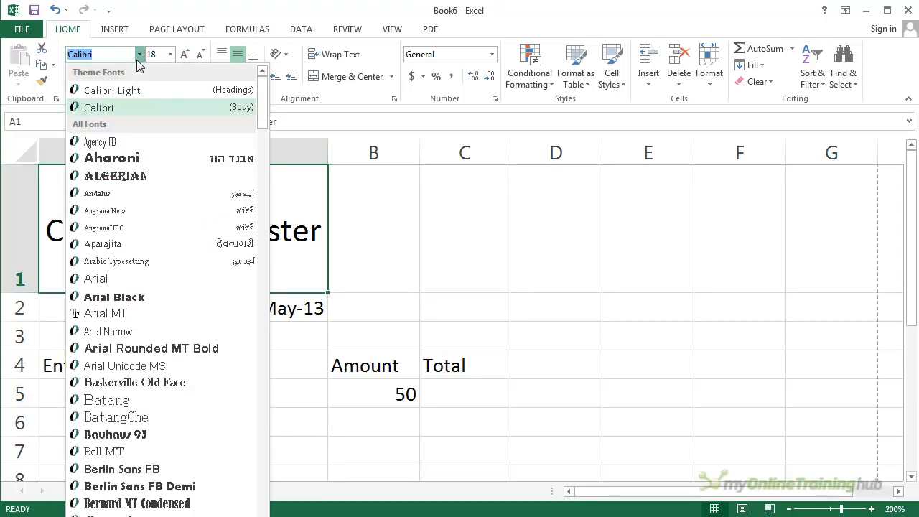
left_click(138, 60)
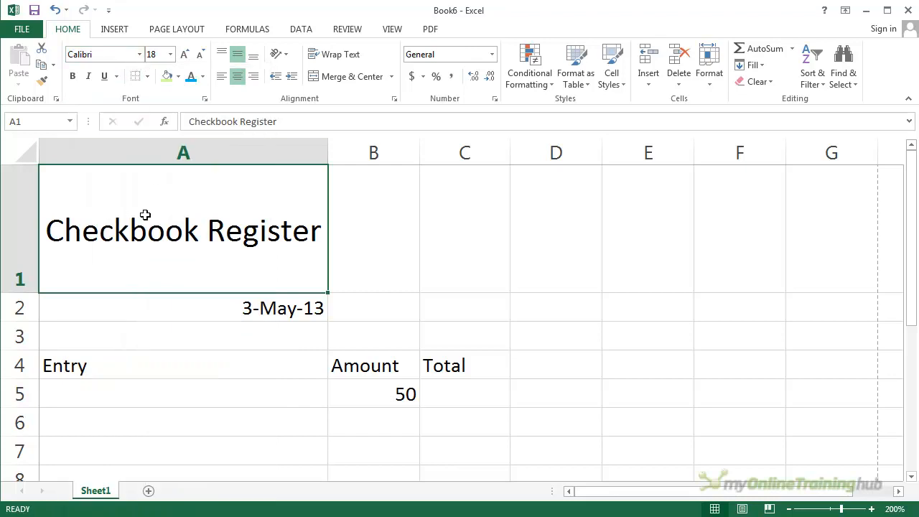
- Move the title from A1 to D1, and select B1, C1 and D1 in turn to check which cell holds the text
left_click_drag(95, 295, 563, 248)
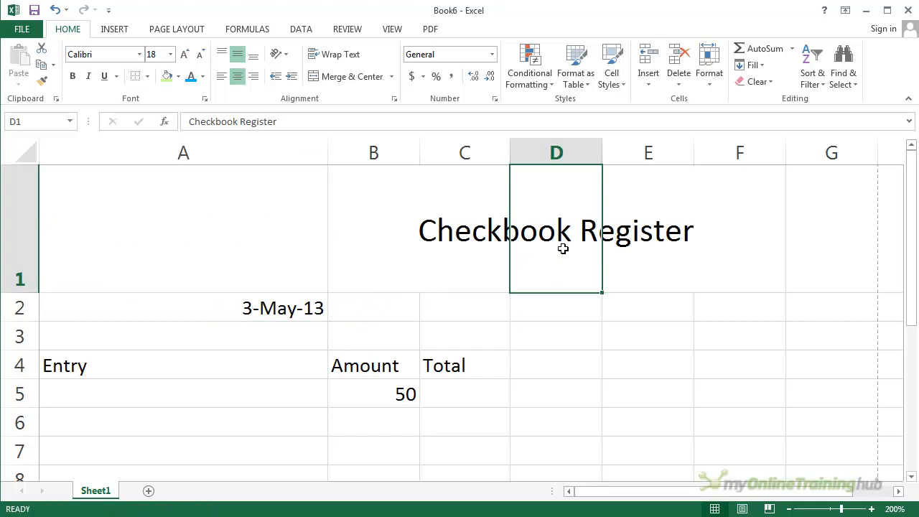
left_click(379, 306)
left_click(357, 281)
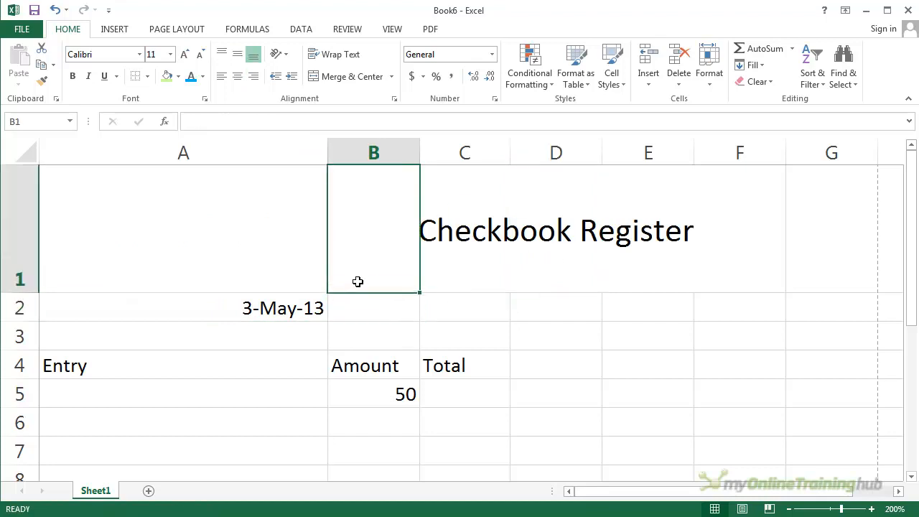
left_click(444, 277)
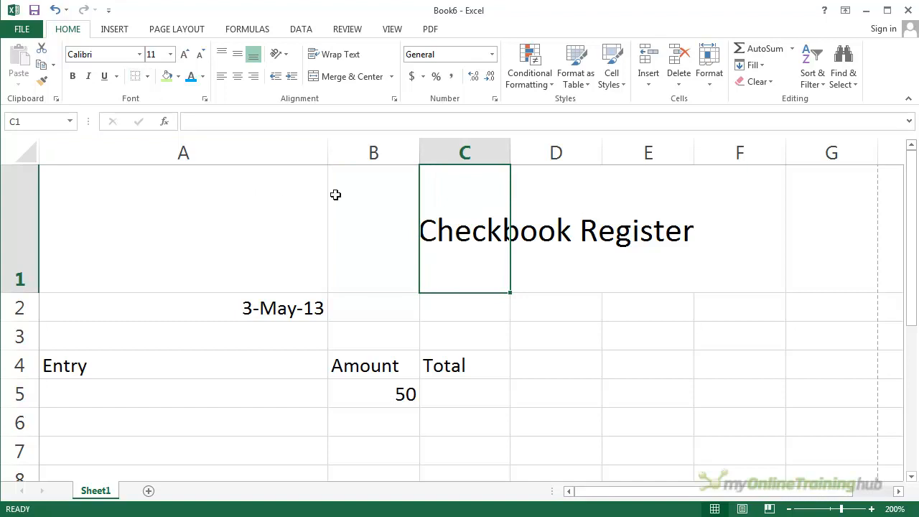
left_click(598, 254)
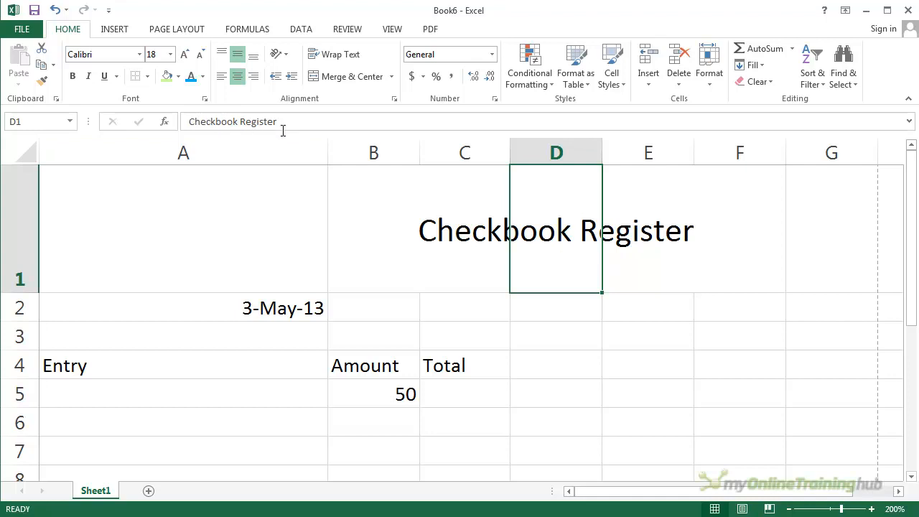
- Change the font of the title in D1 to Colonna MT
left_click(139, 55)
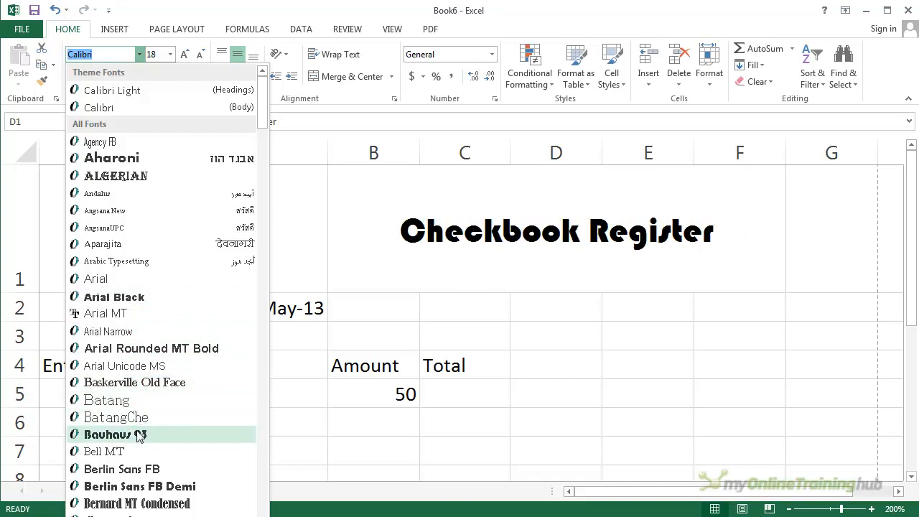
scroll(151, 466, "down", 1)
scroll(151, 467, "down", 4)
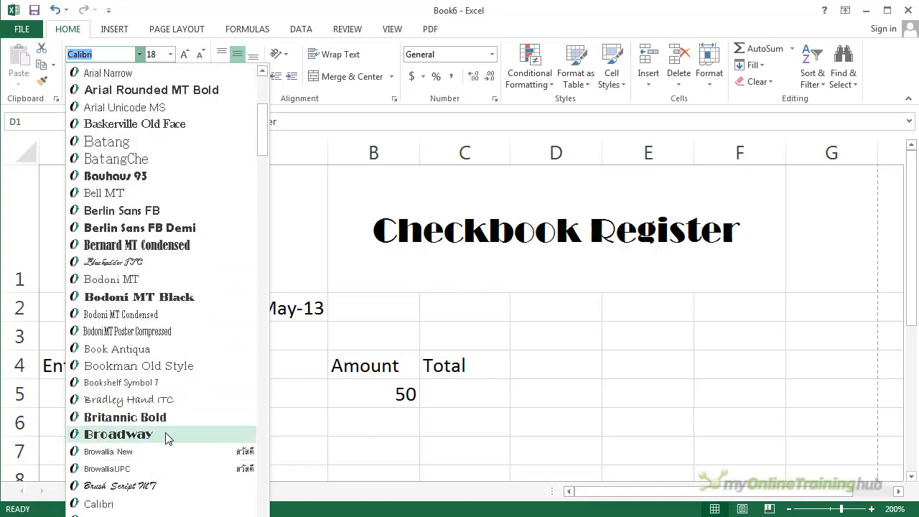
scroll(164, 422, "down", 4)
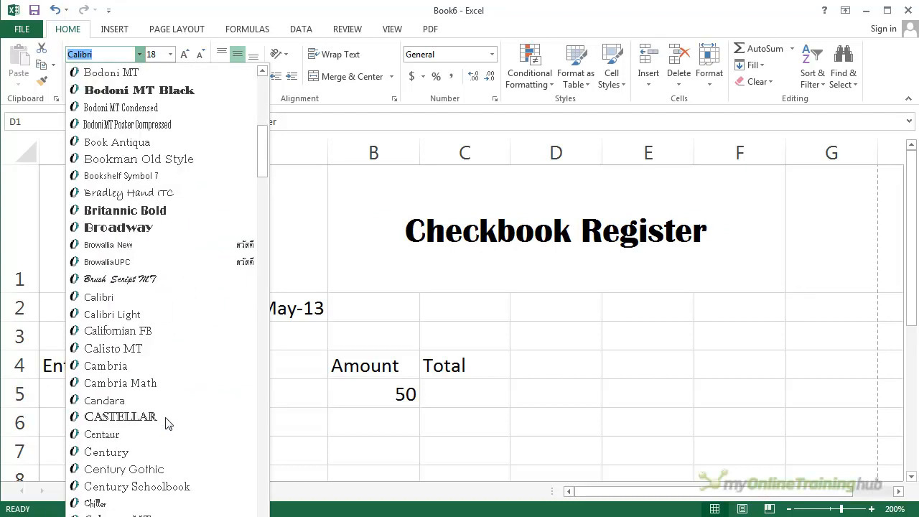
scroll(162, 391, "down", 2)
scroll(156, 392, "down", 2)
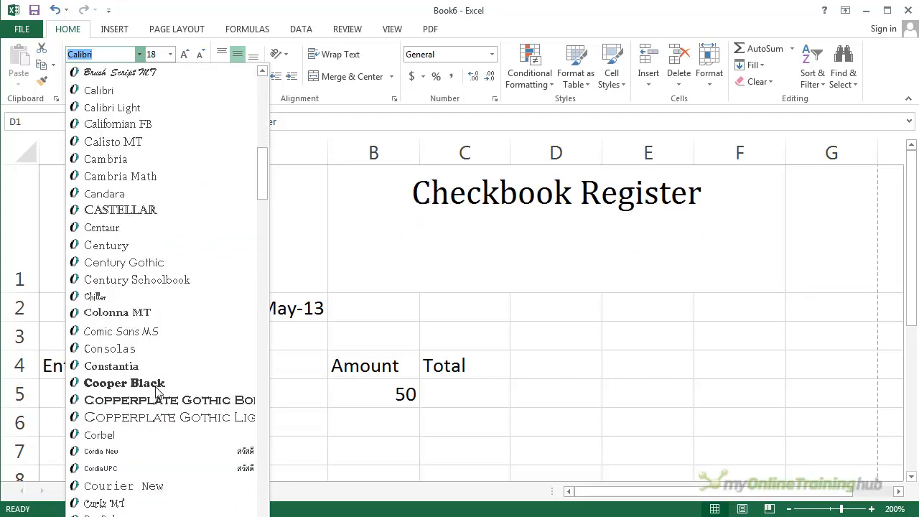
left_click(132, 320)
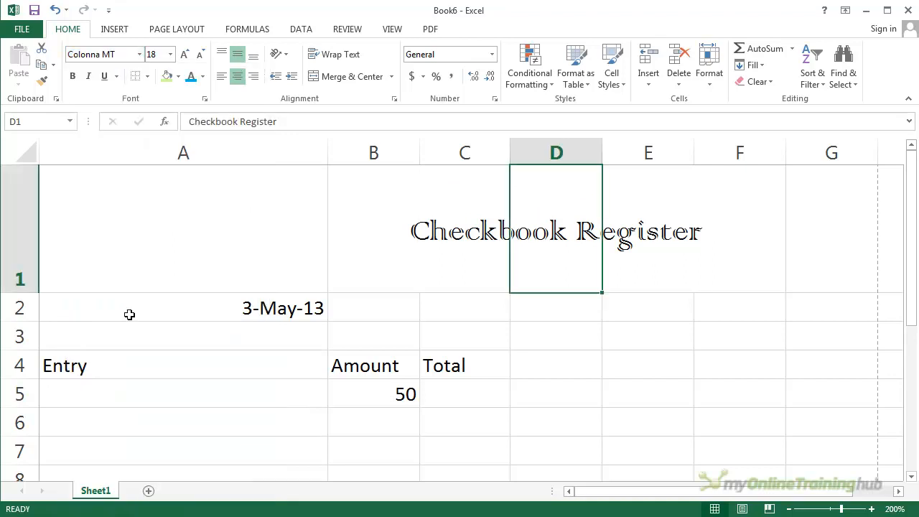
- Move the title from D1 back to A1 and widen column A slightly so the text fits
left_click(365, 281)
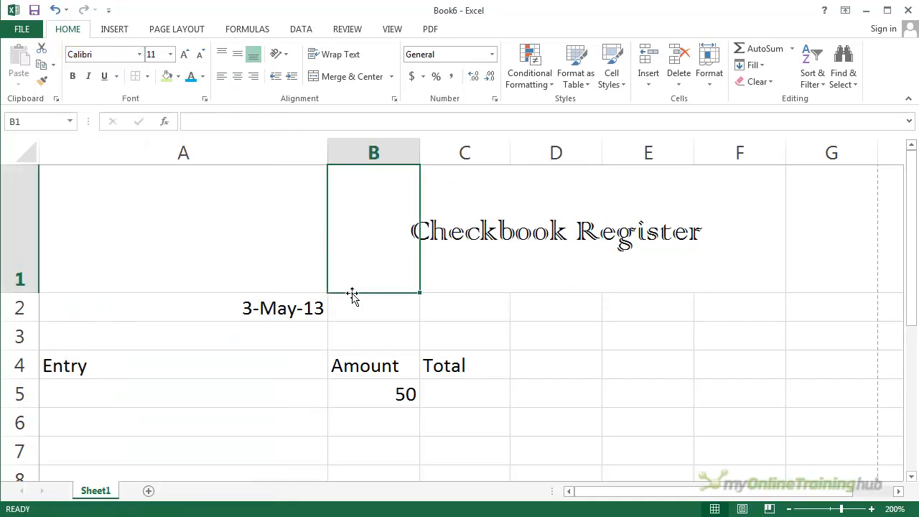
left_click_drag(328, 300, 160, 274)
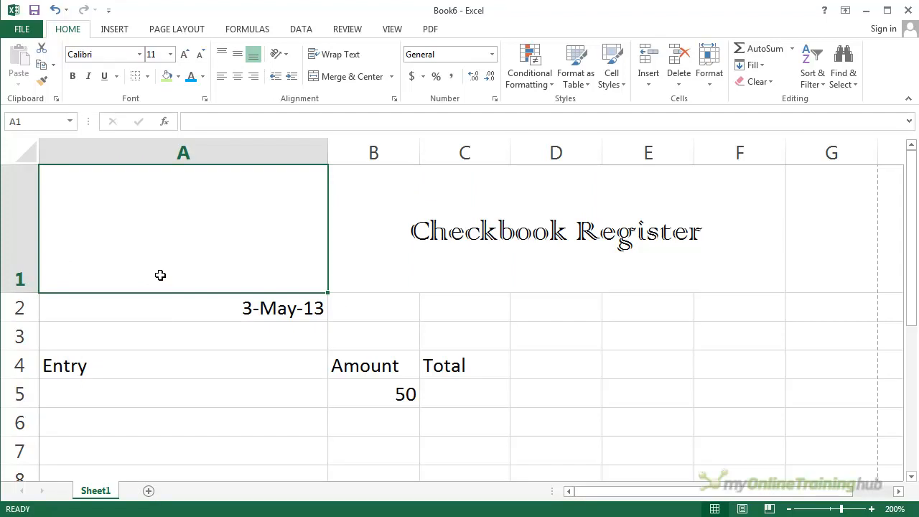
left_click(367, 282)
left_click(465, 281)
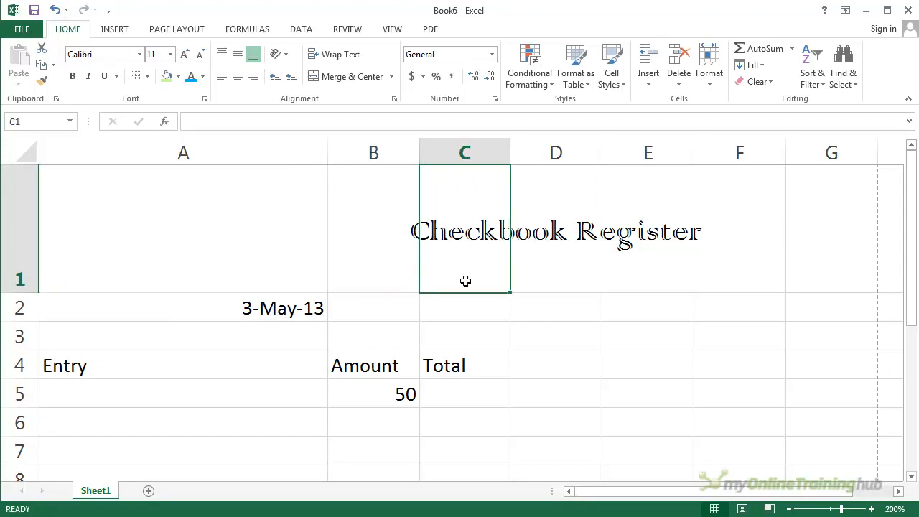
left_click(555, 270)
left_click_drag(511, 289, 192, 271)
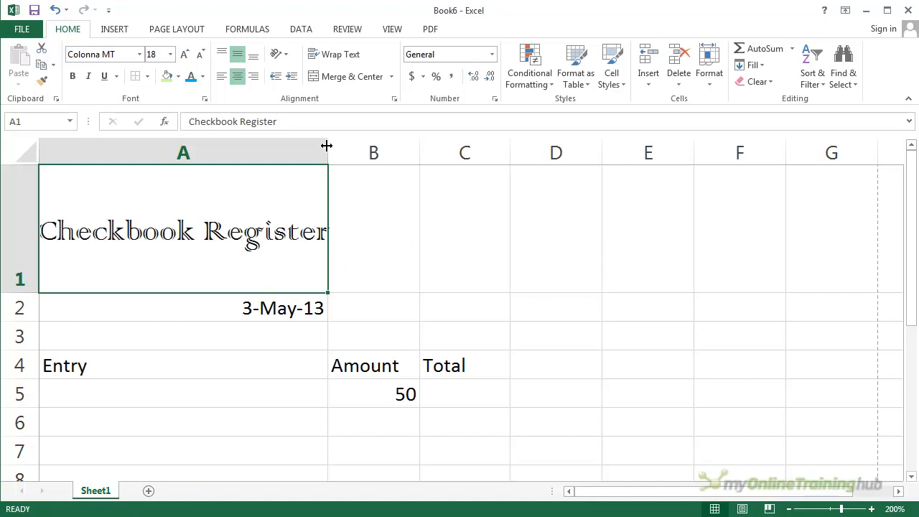
left_click_drag(327, 145, 347, 146)
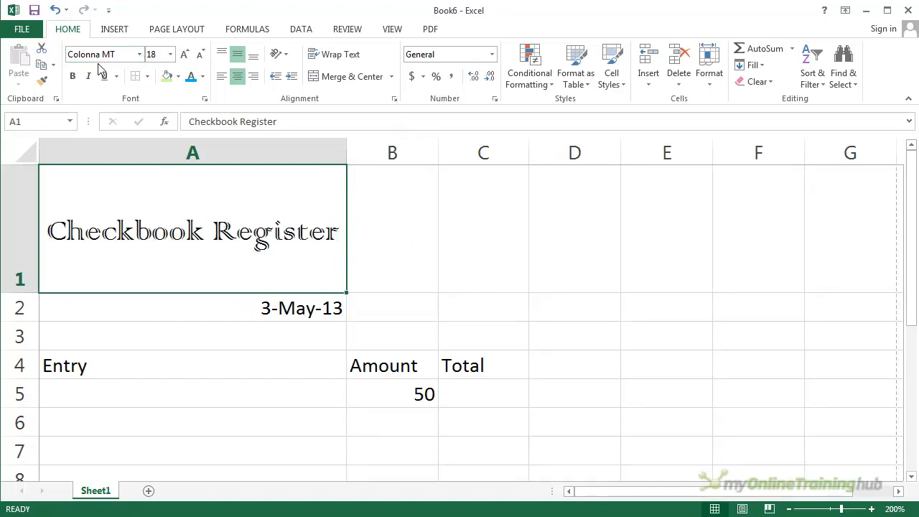
- Try enlarging the title's font by three size increments and return it to 18
left_click(185, 56)
left_click(186, 56)
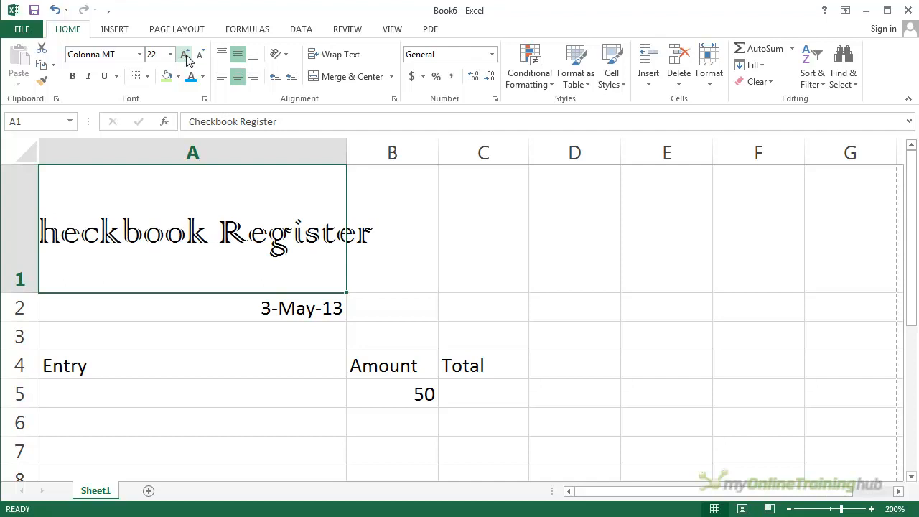
left_click(185, 55)
left_click(200, 56)
left_click(199, 55)
left_click(200, 55)
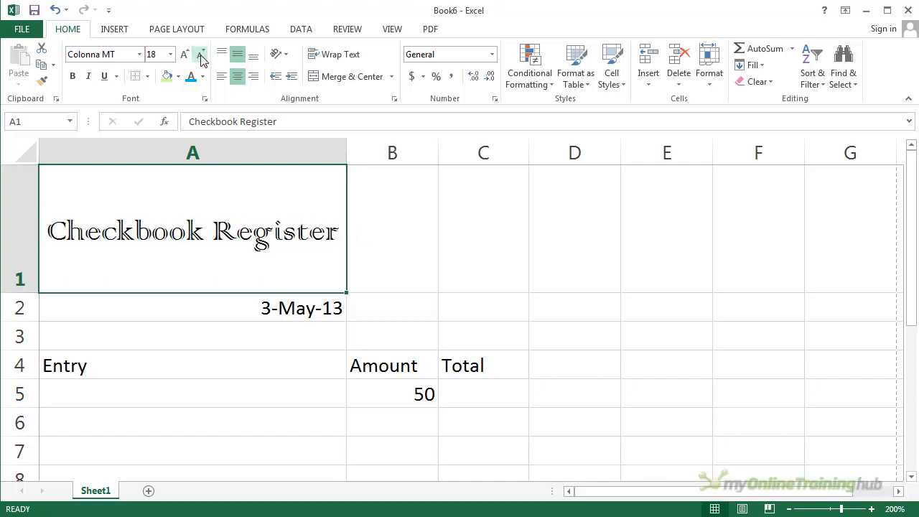
- Make the title in A1 bold and italic
left_click(73, 76)
left_click(91, 76)
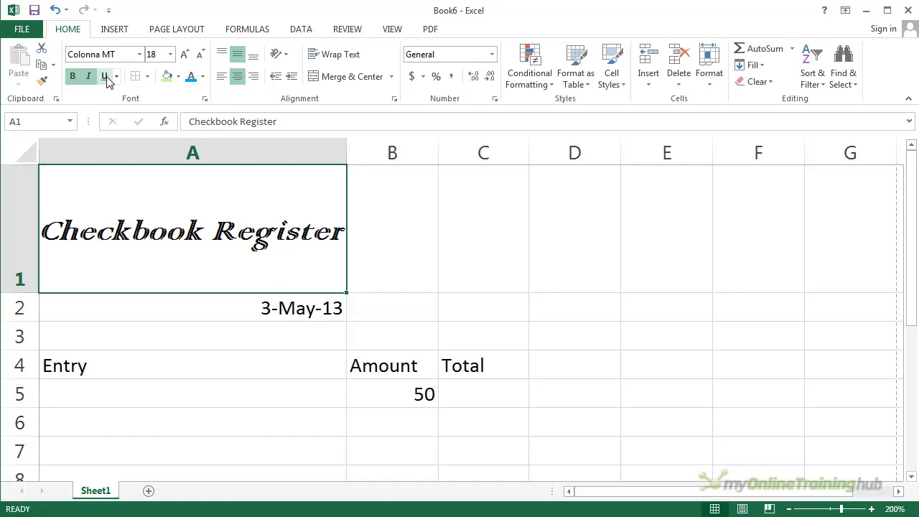
- Try a single and a double underline on the title and remove the underline, keeping it bold
left_click(104, 76)
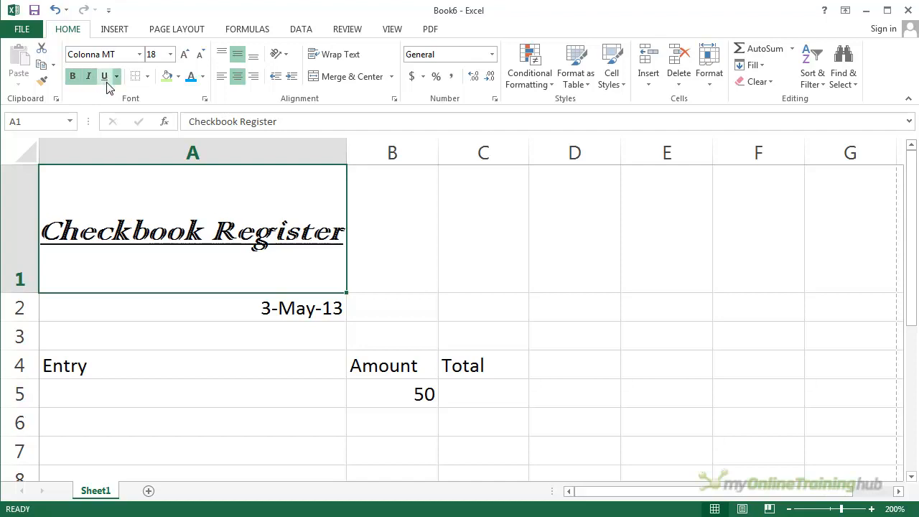
left_click(116, 76)
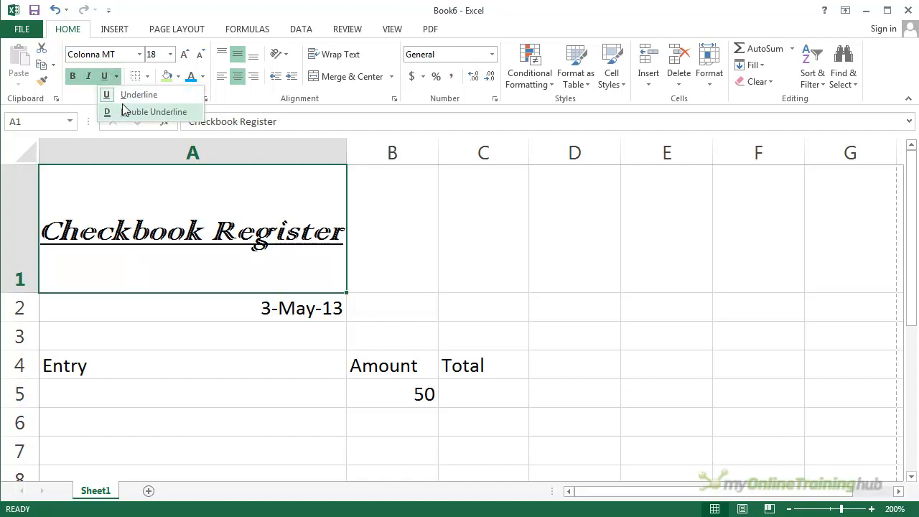
left_click(128, 112)
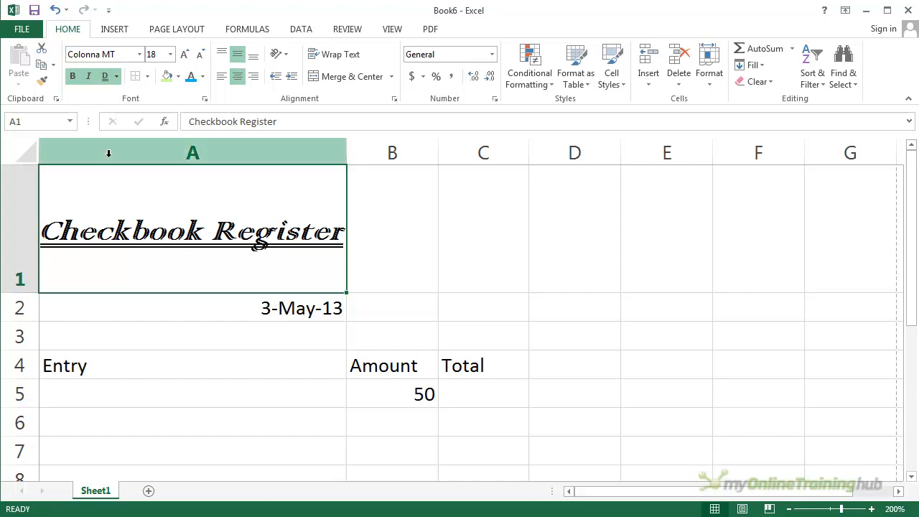
left_click(117, 78)
left_click(122, 97)
left_click(105, 76)
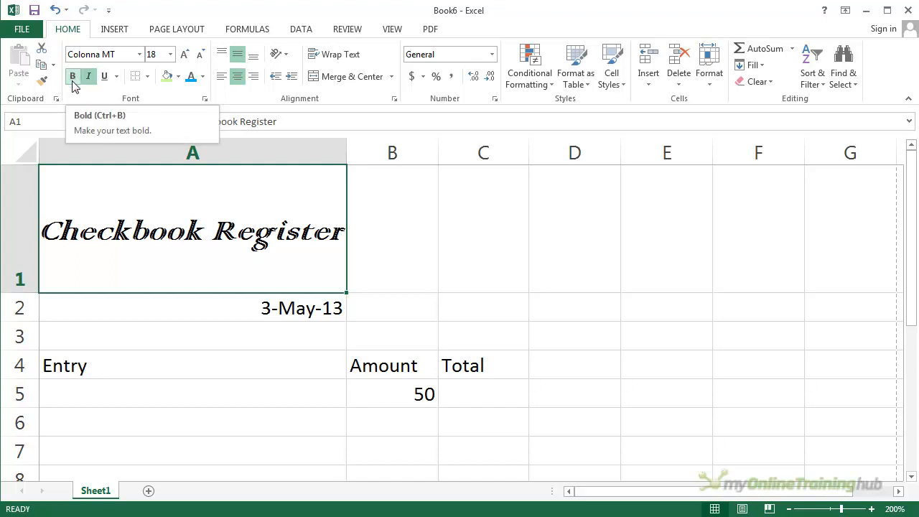
left_click(72, 79)
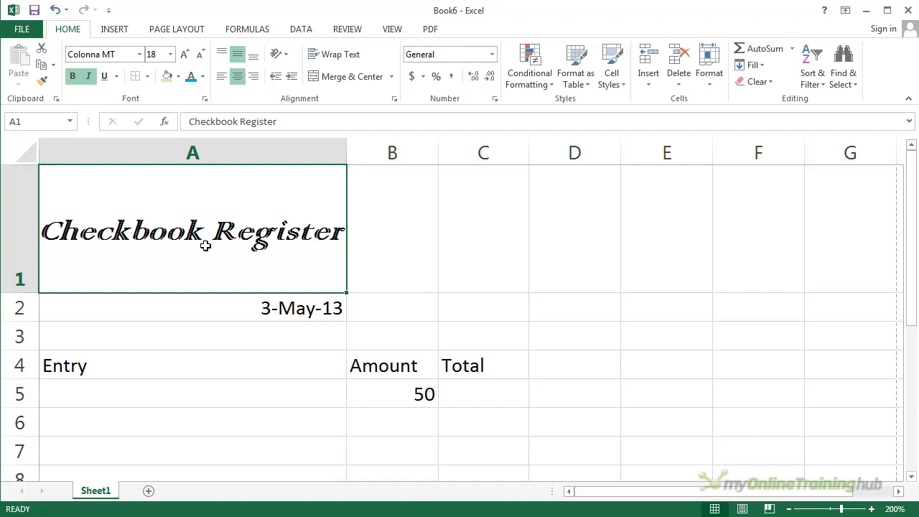
left_click(170, 55)
left_click(170, 55)
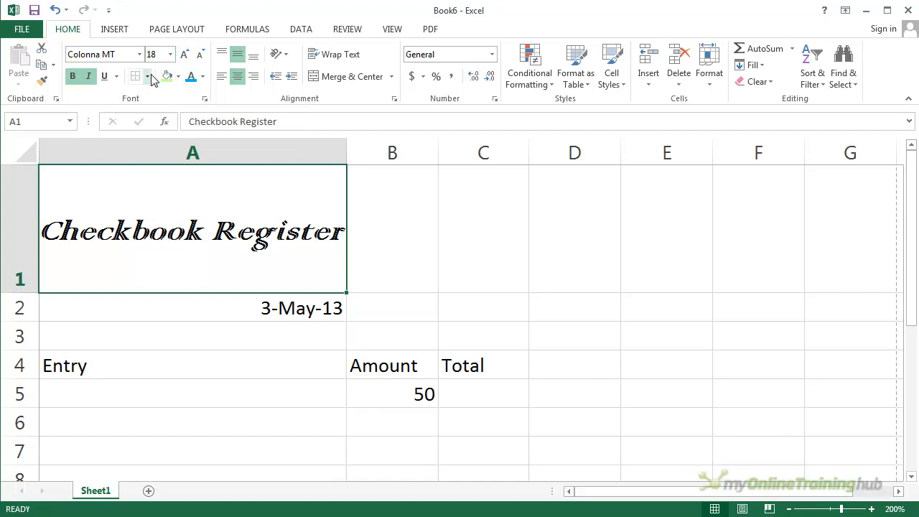
left_click(148, 76)
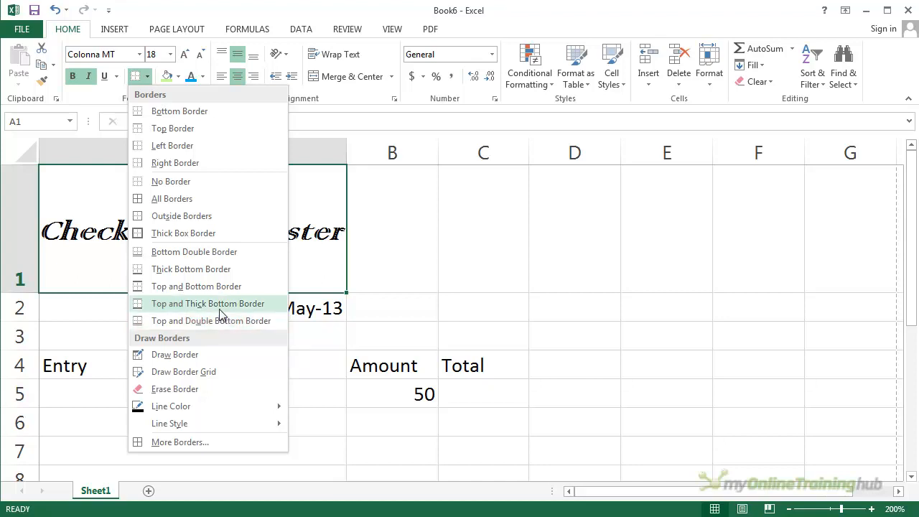
left_click(183, 18)
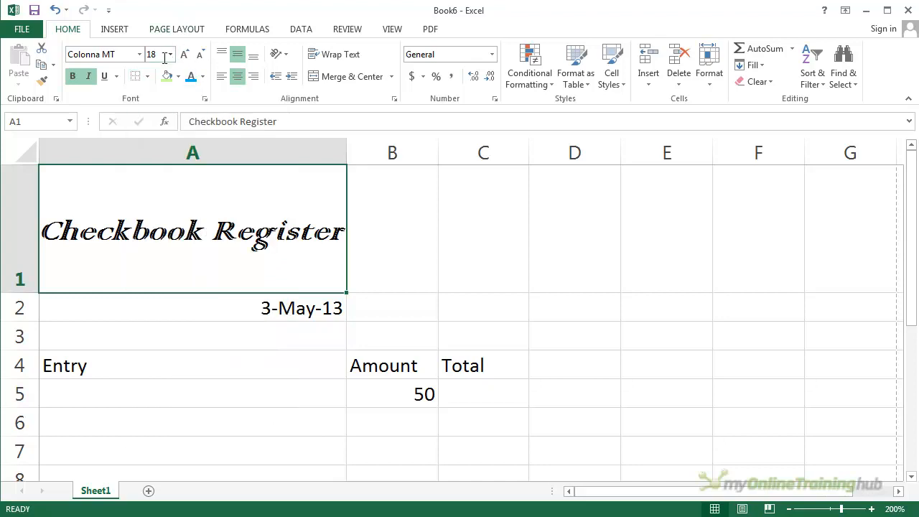
- Fill the title cell A1 with the lightest green theme color
left_click(178, 77)
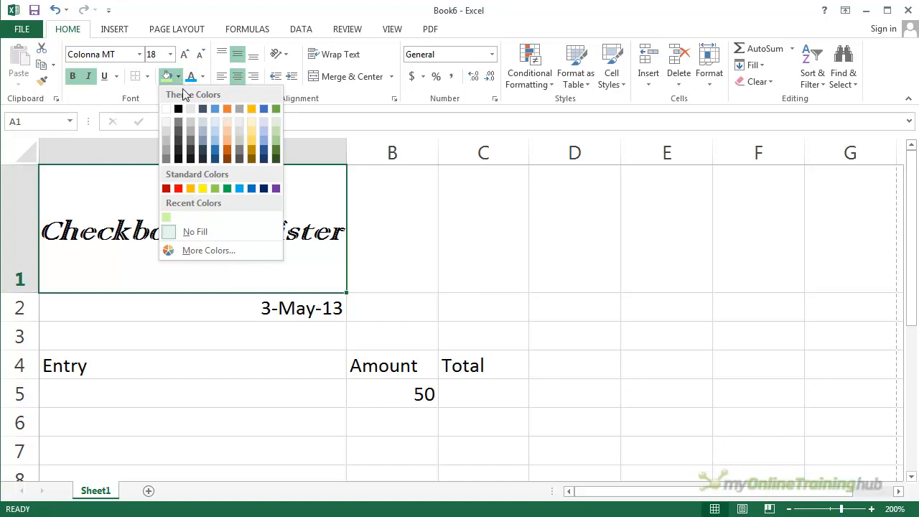
left_click(276, 122)
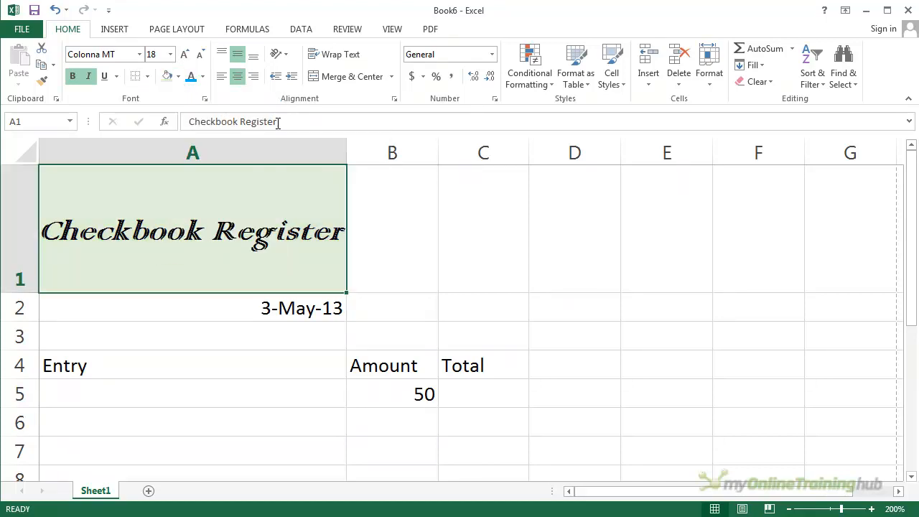
left_click(397, 256)
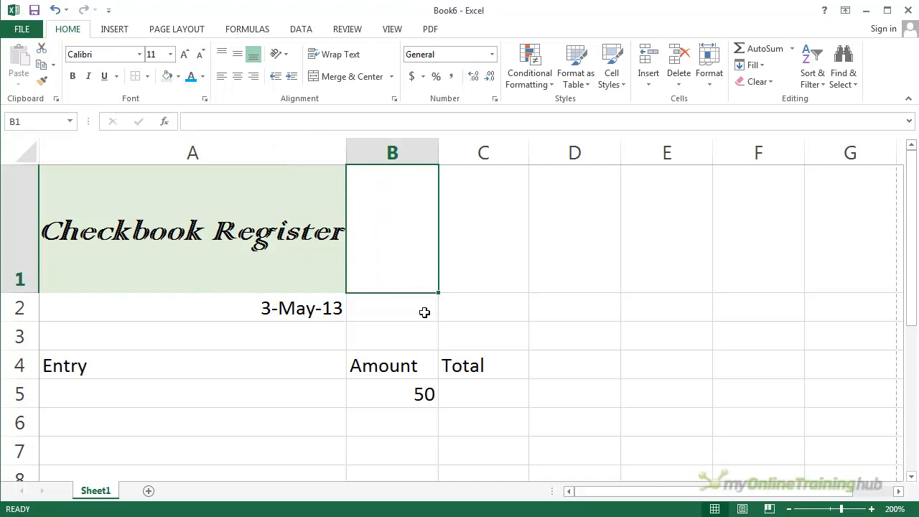
left_click(226, 248)
- Fill the header cells A4:C4 with a medium green theme color, darker than the title's fill
left_click_drag(104, 364, 471, 353)
left_click(178, 76)
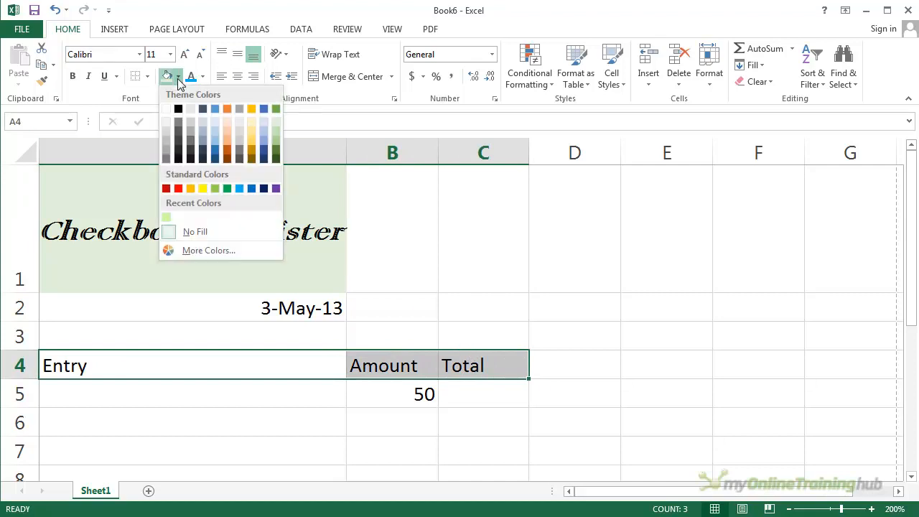
left_click(275, 139)
left_click(304, 441)
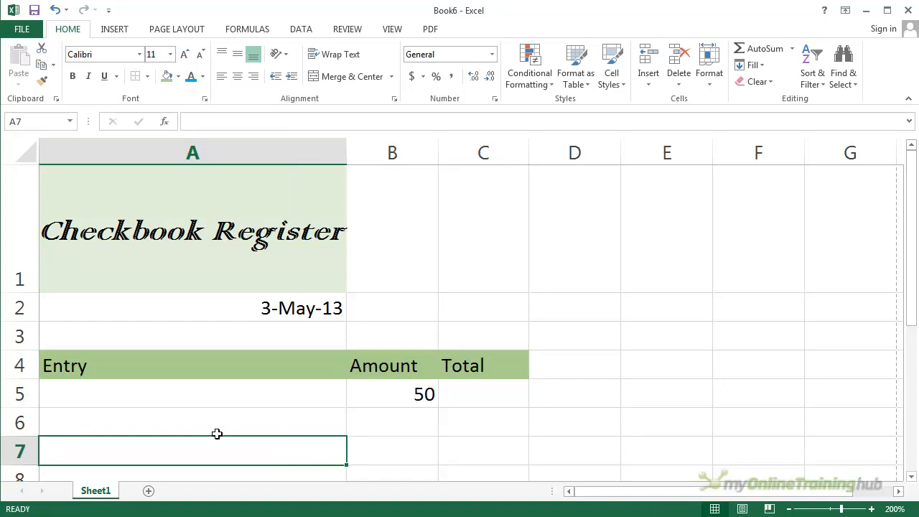
- Fill the first entry row A5:C5 with the lightest green theme color
left_click_drag(127, 398, 463, 390)
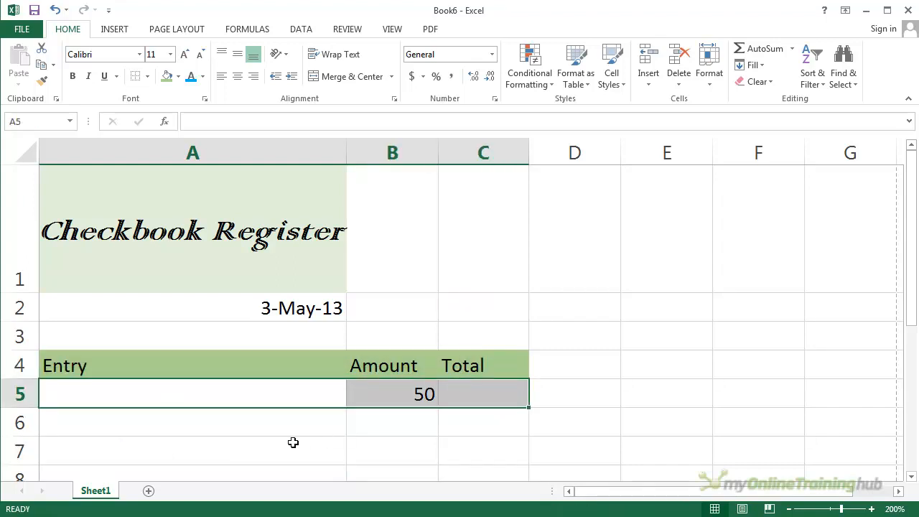
left_click_drag(246, 426, 475, 449)
left_click(94, 431)
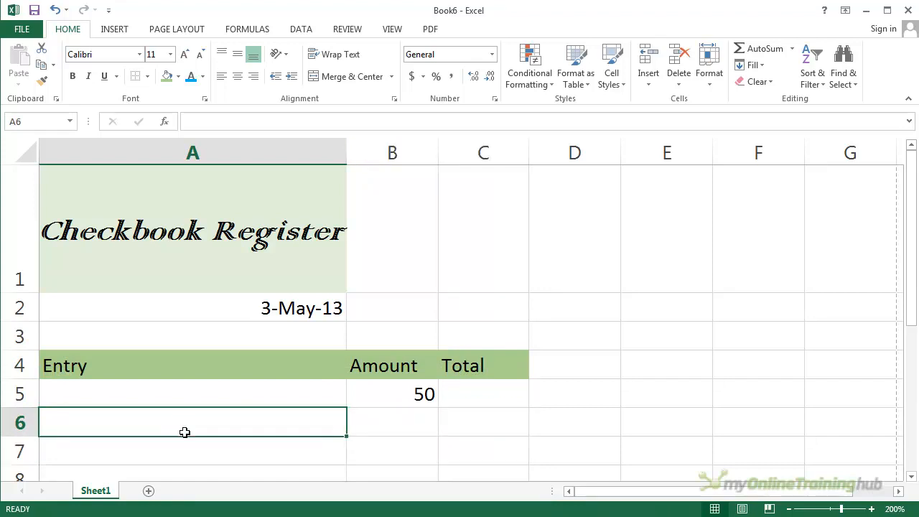
left_click_drag(118, 397, 487, 389)
left_click(178, 77)
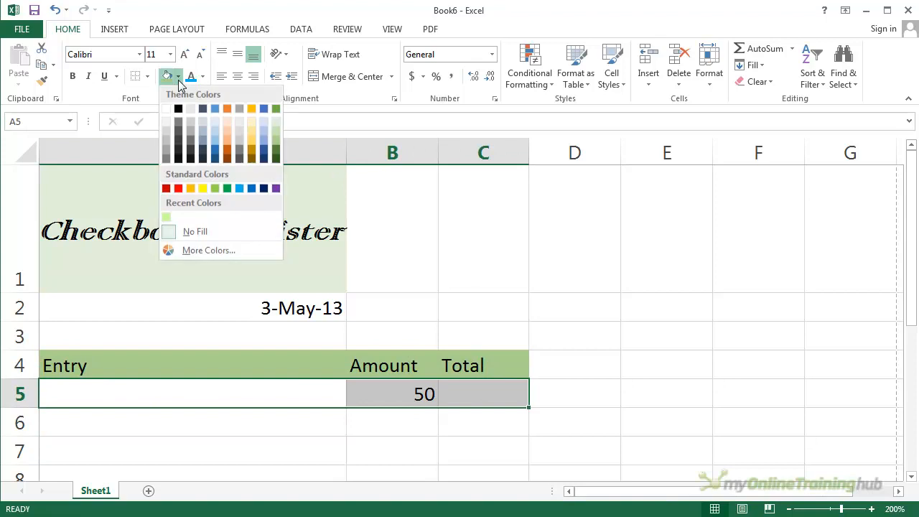
left_click(275, 119)
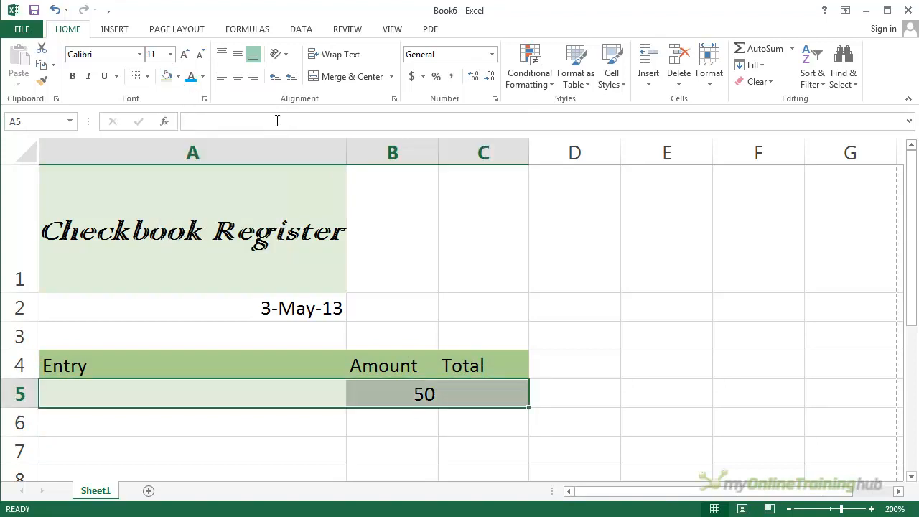
- Fill the second entry row A6:C6 with the medium green theme color
left_click_drag(94, 422, 486, 420)
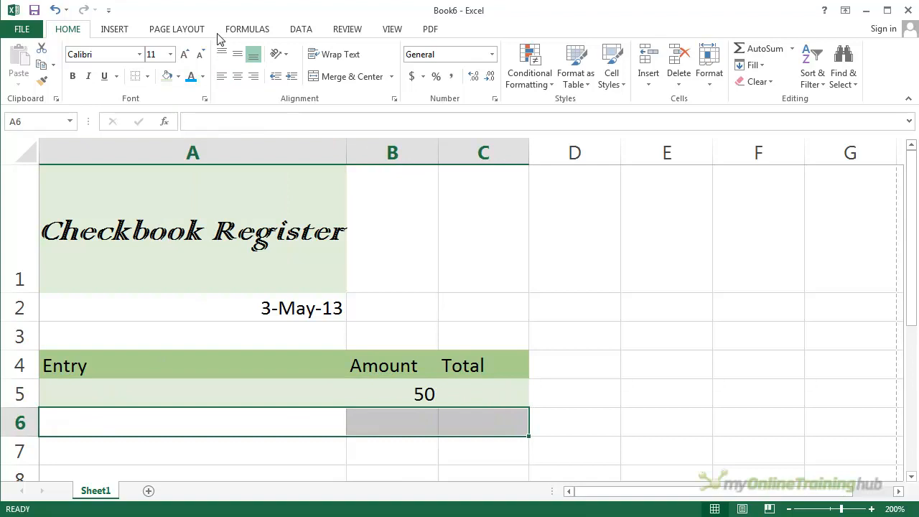
left_click(179, 77)
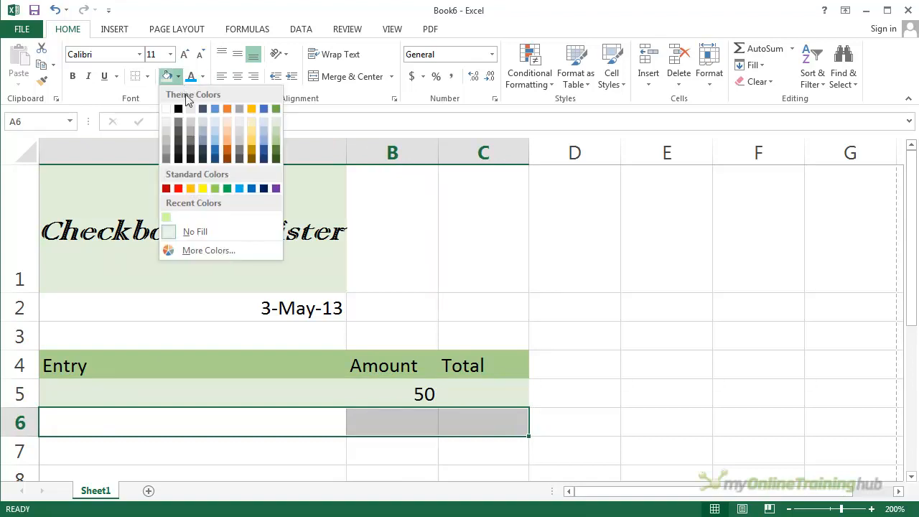
left_click(275, 141)
- Change the fill of the header cells A4:C4 to a dark green theme color, darker than both entry rows
left_click(100, 366)
left_click_drag(101, 366, 474, 360)
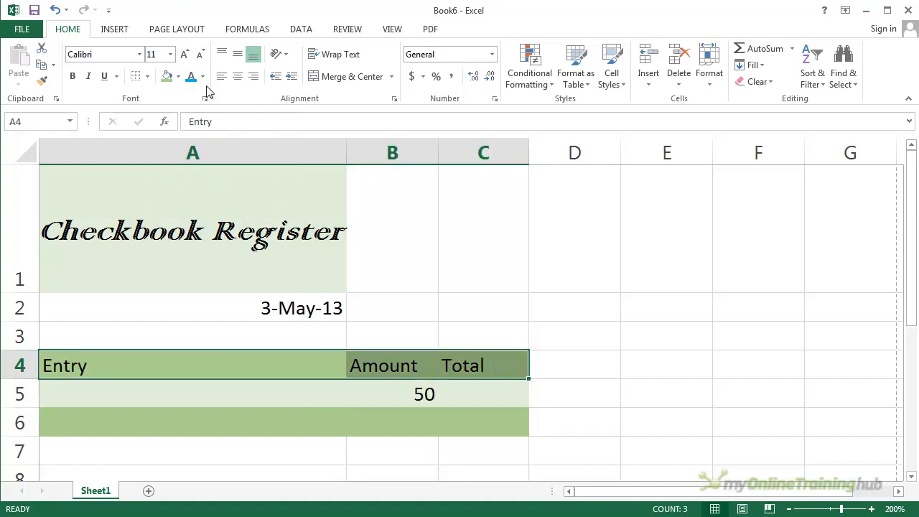
left_click(179, 78)
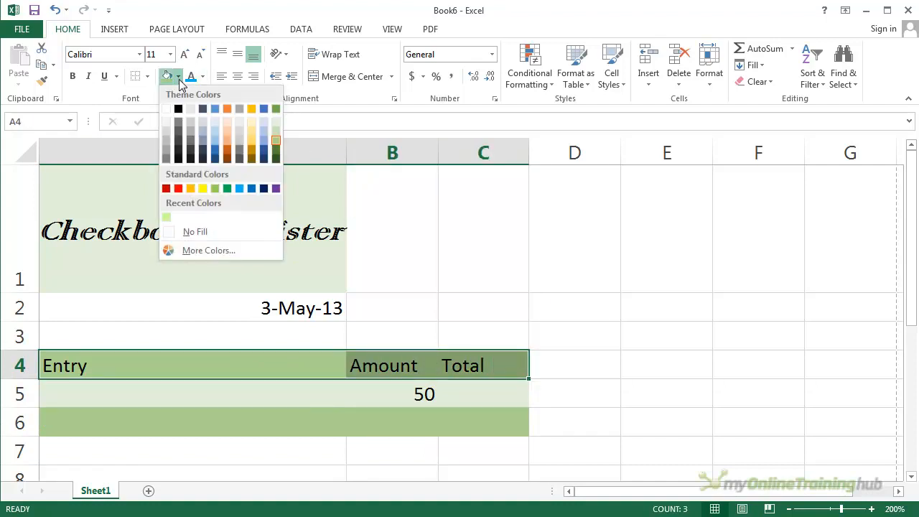
left_click(276, 153)
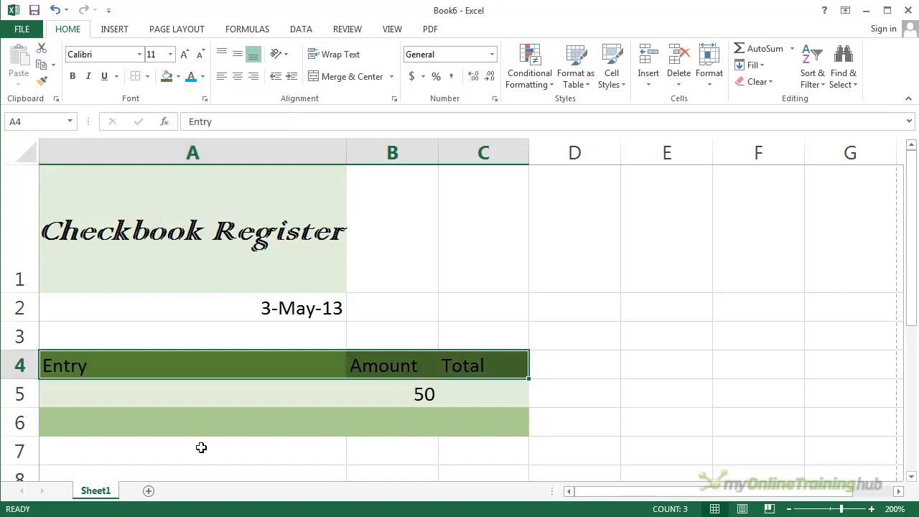
left_click(587, 344)
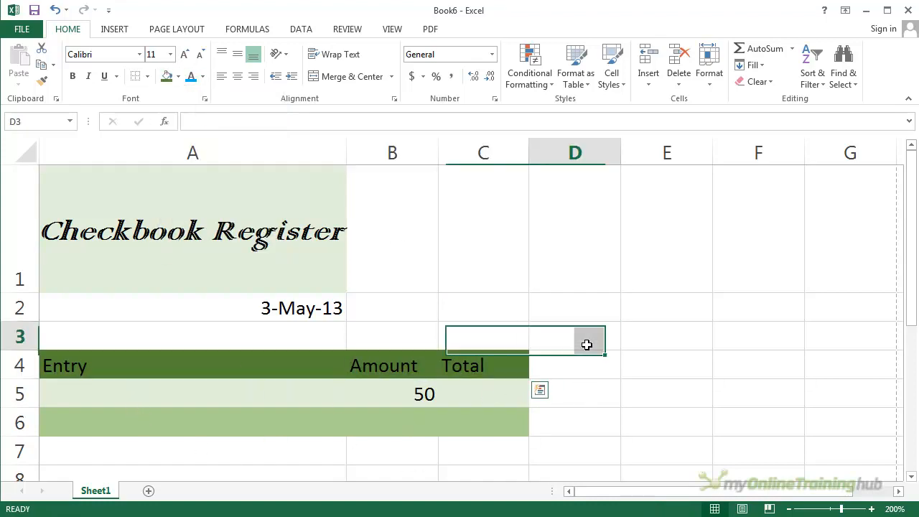
- Center the header labels in A4:C4 horizontally, then left-align only the Entry label in A4
left_click_drag(74, 371, 460, 364)
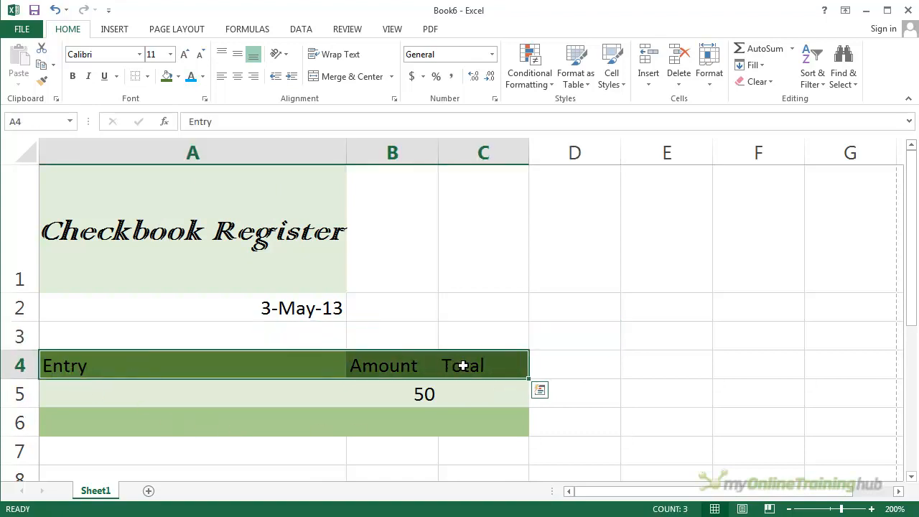
left_click(237, 76)
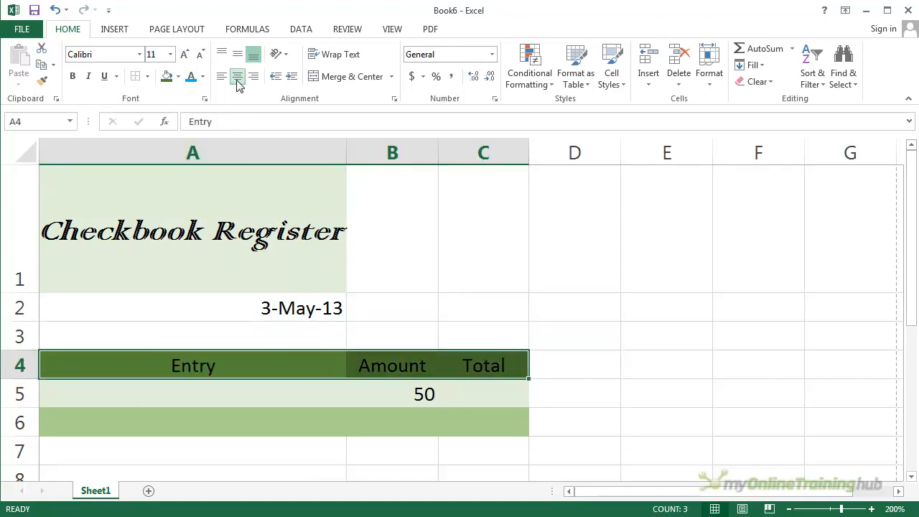
left_click(244, 369)
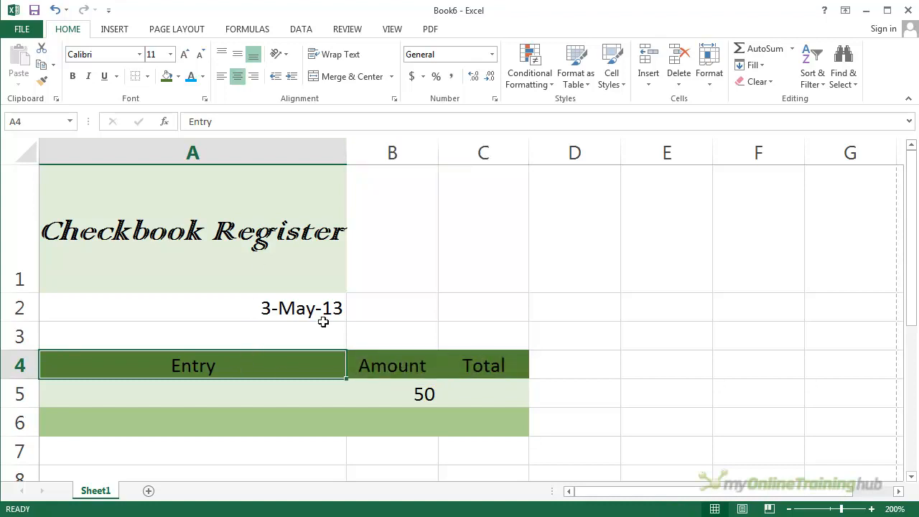
left_click(222, 81)
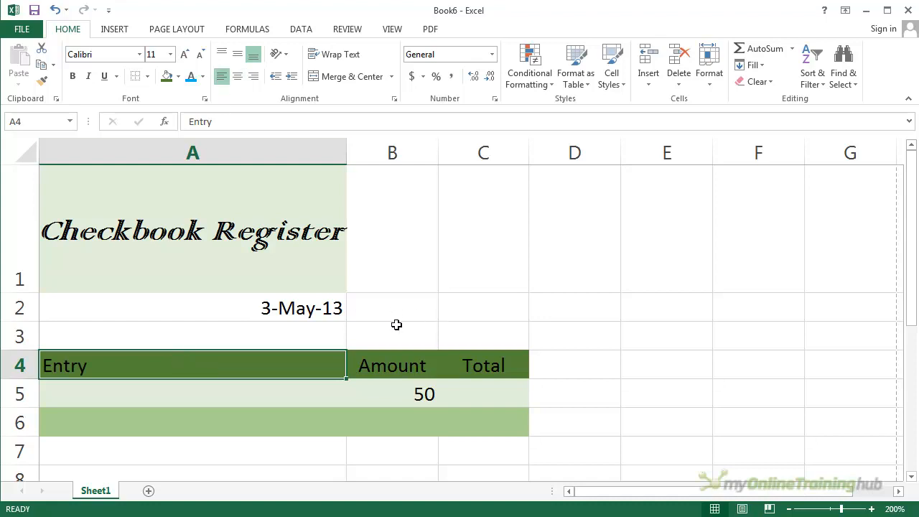
- Left-align the date in A2, try indenting it two levels, and remove the indent again
left_click(294, 309)
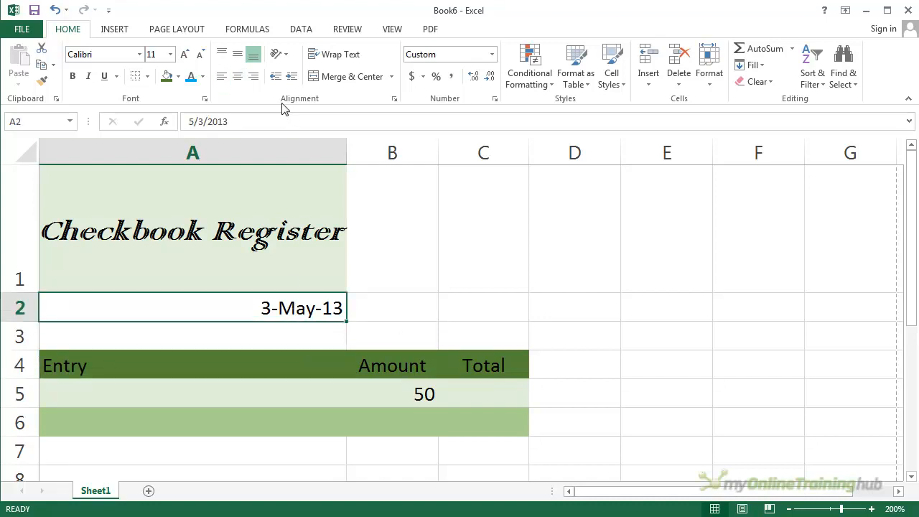
left_click(222, 81)
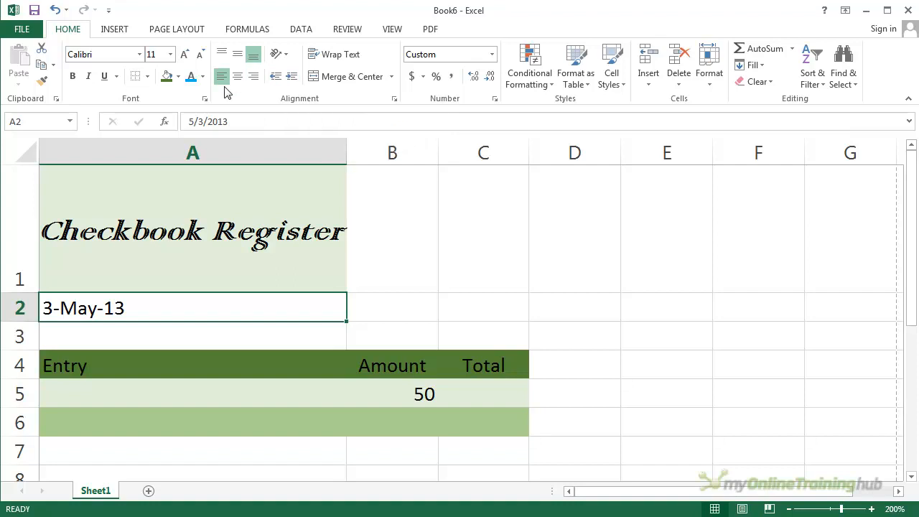
left_click(292, 77)
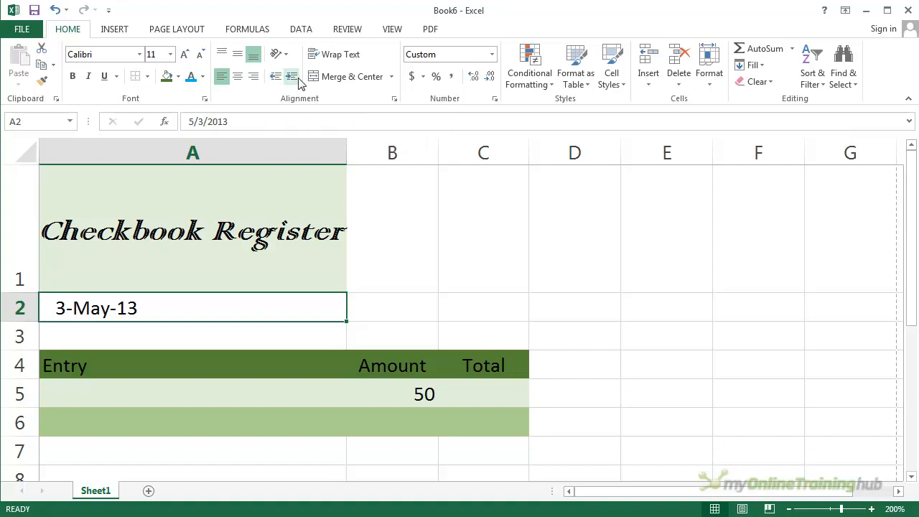
left_click(293, 77)
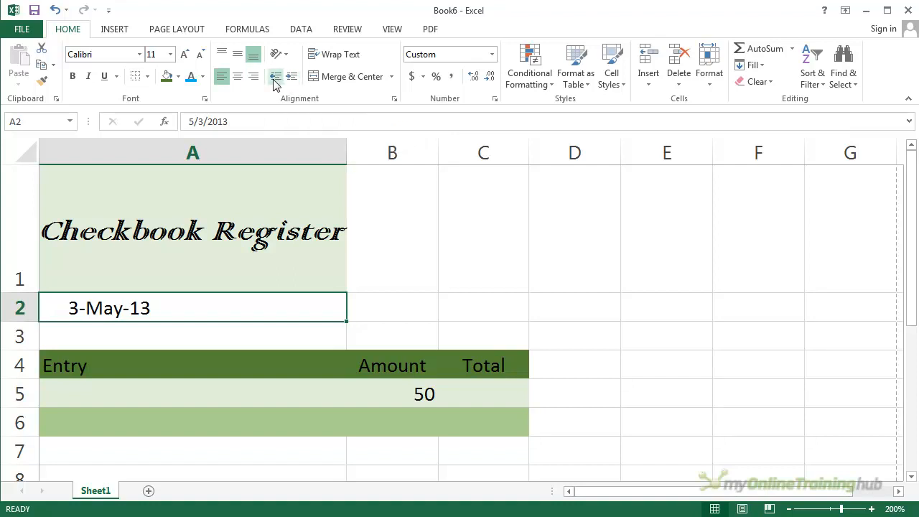
left_click(275, 82)
left_click(275, 82)
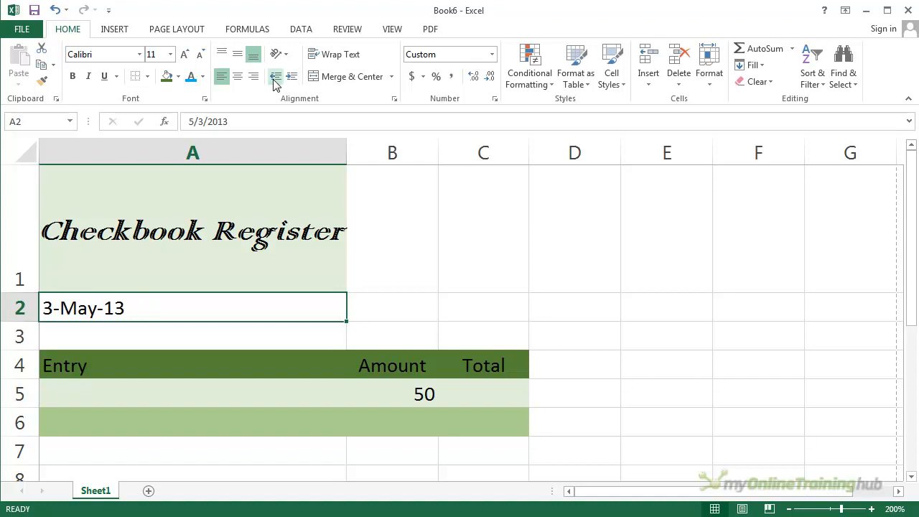
- Try centering the date in A2, then indent it two levels from the cell's left edge
left_click(242, 83)
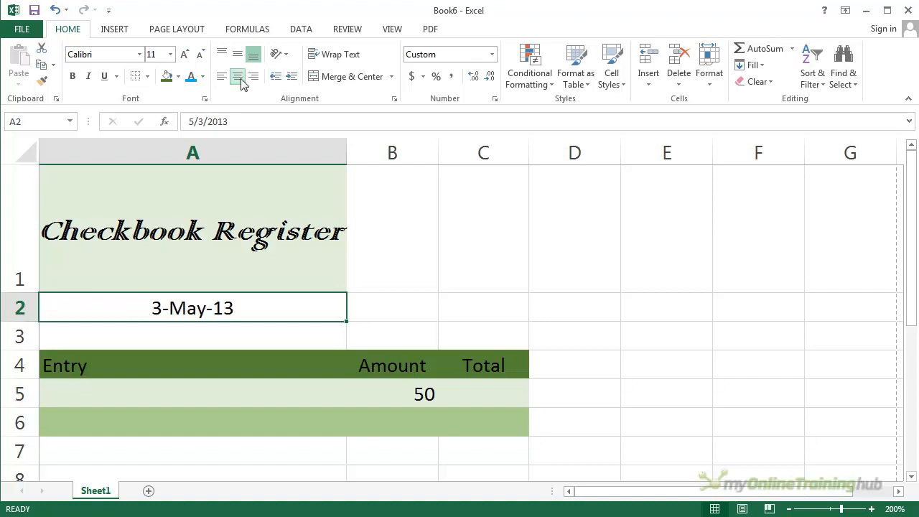
left_click(293, 78)
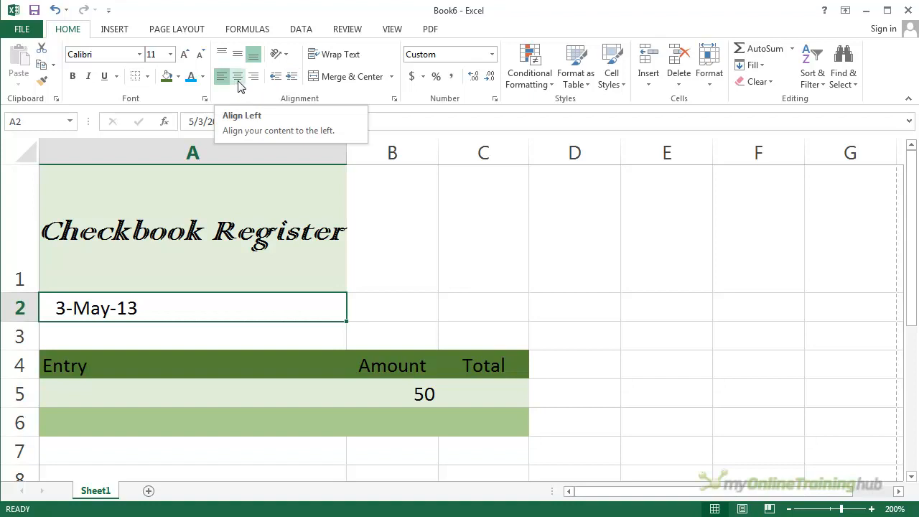
left_click(291, 77)
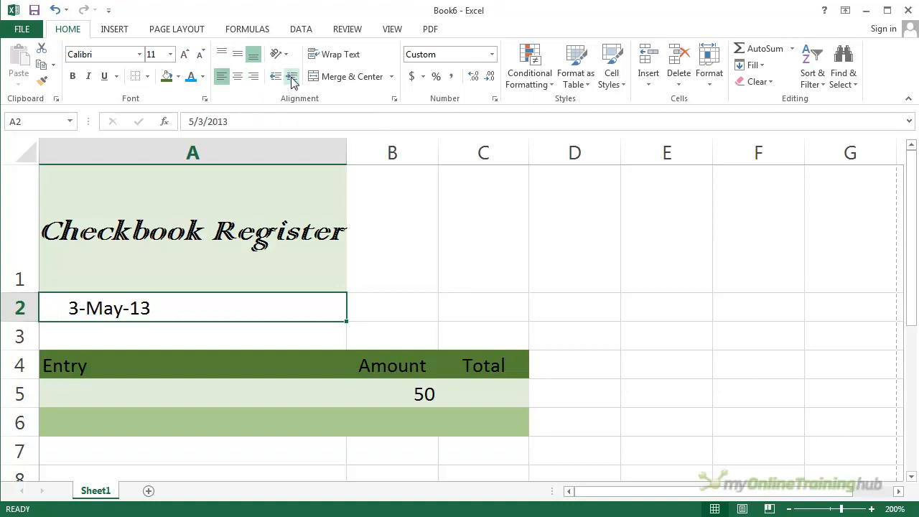
- Indent the Entry label in A4 by two levels to line it up with the date in A2
left_click(66, 365)
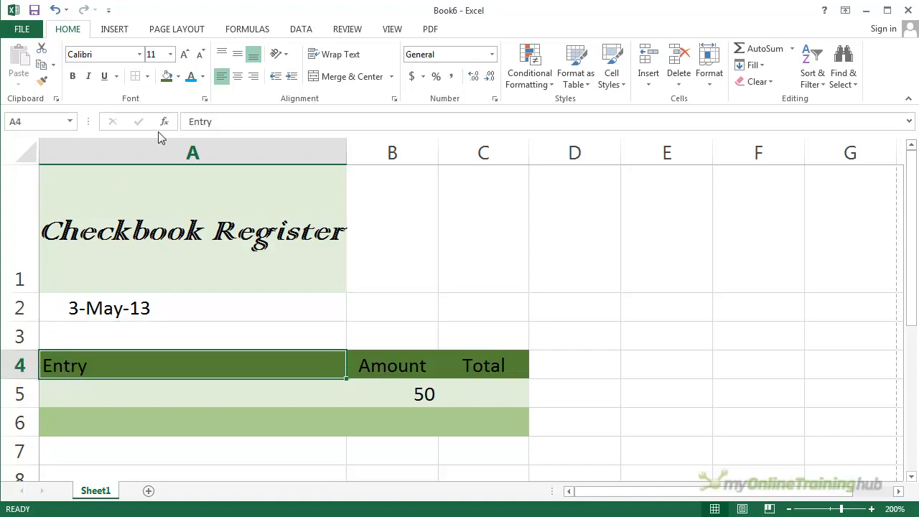
left_click(292, 76)
left_click(291, 76)
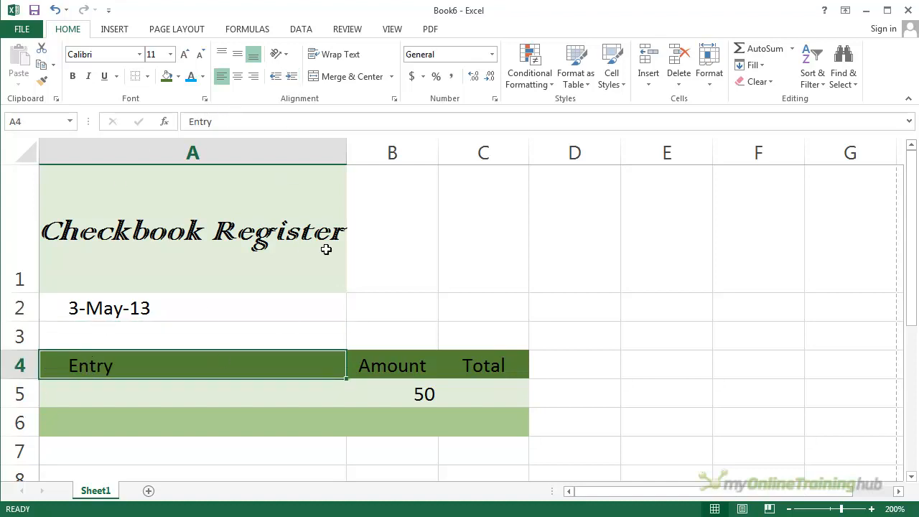
left_click(393, 314)
left_click(246, 272)
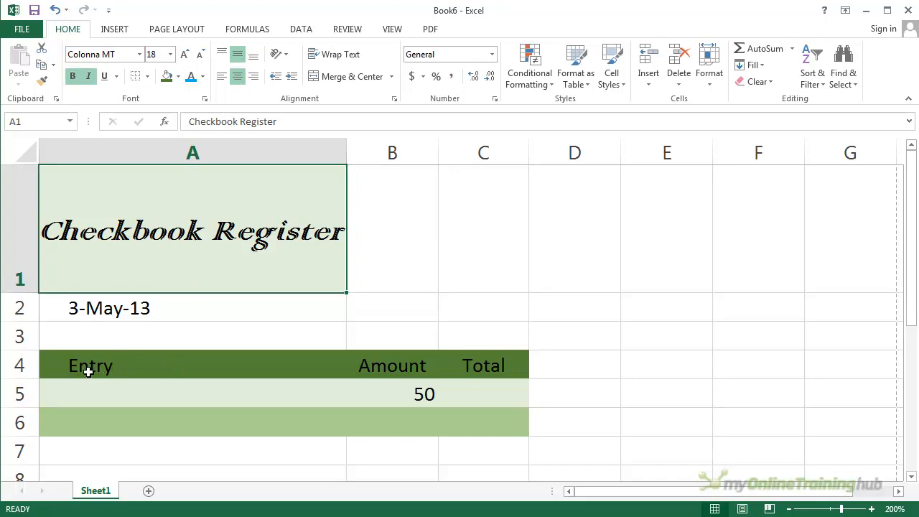
- Set the font color of the header labels in A4:C4 to a light orange theme color
left_click(168, 365)
left_click_drag(168, 365, 471, 352)
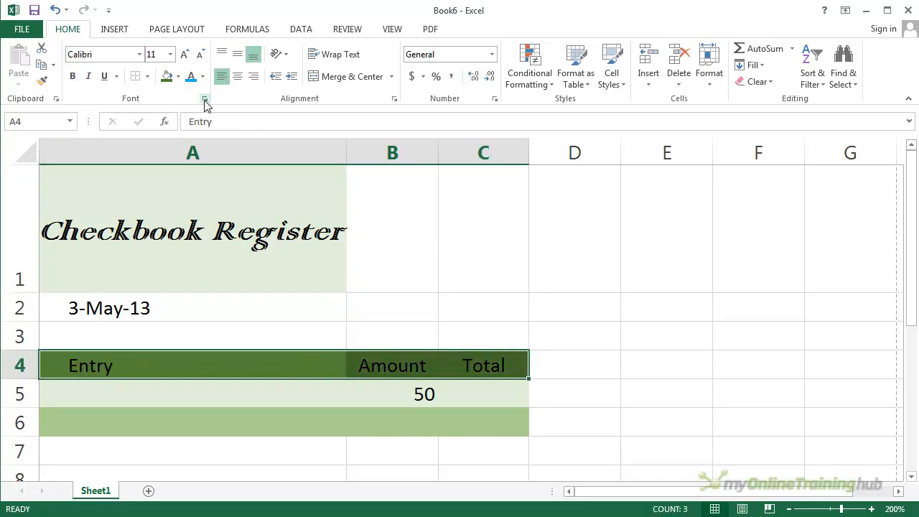
left_click(202, 77)
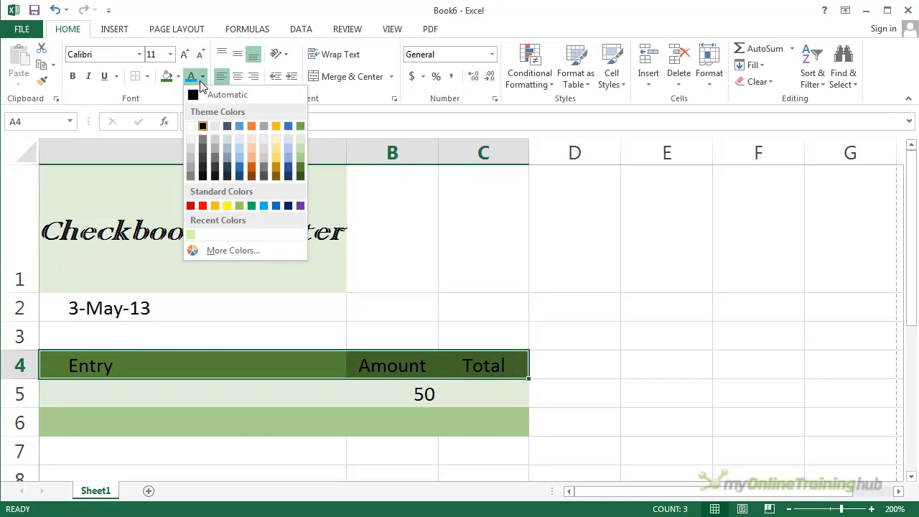
left_click(255, 162)
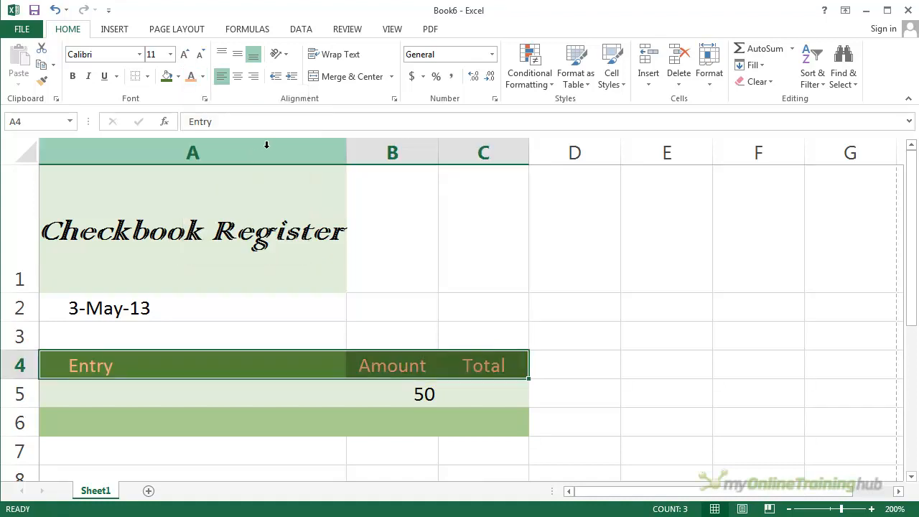
left_click(543, 266)
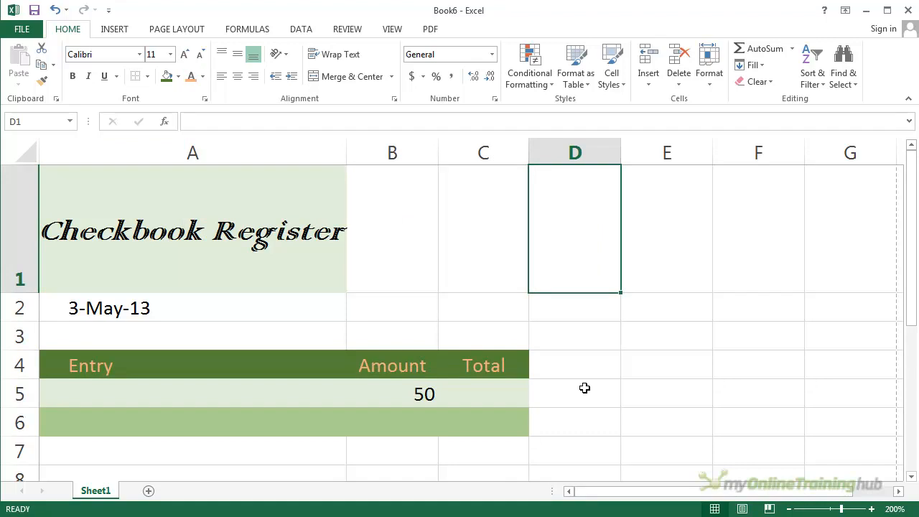
- Try custom and standard palette font colors for the Entry label in A4, ending on a dark yellow, and cancel the color choice
left_click(137, 366)
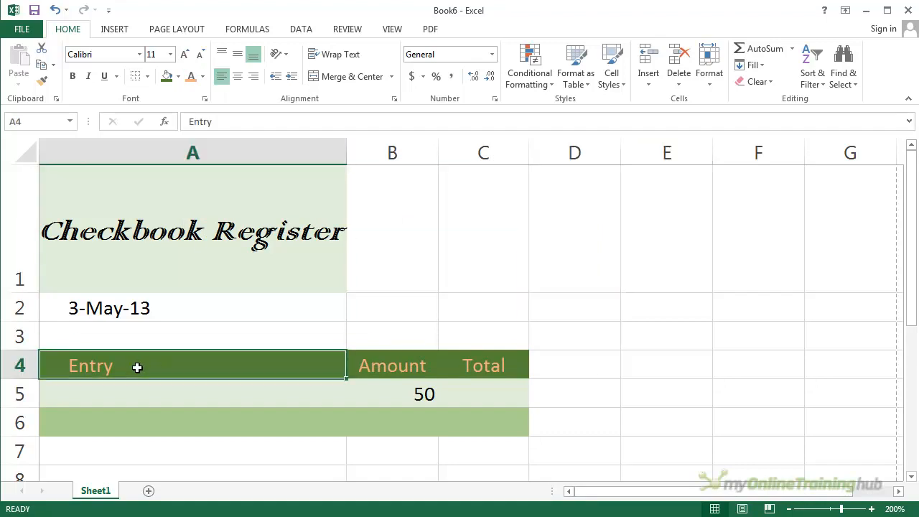
left_click(203, 76)
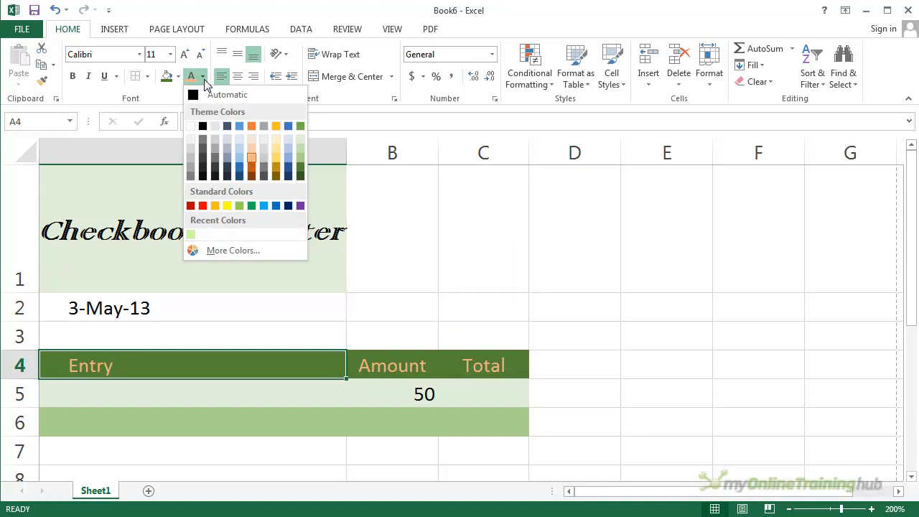
left_click(224, 252)
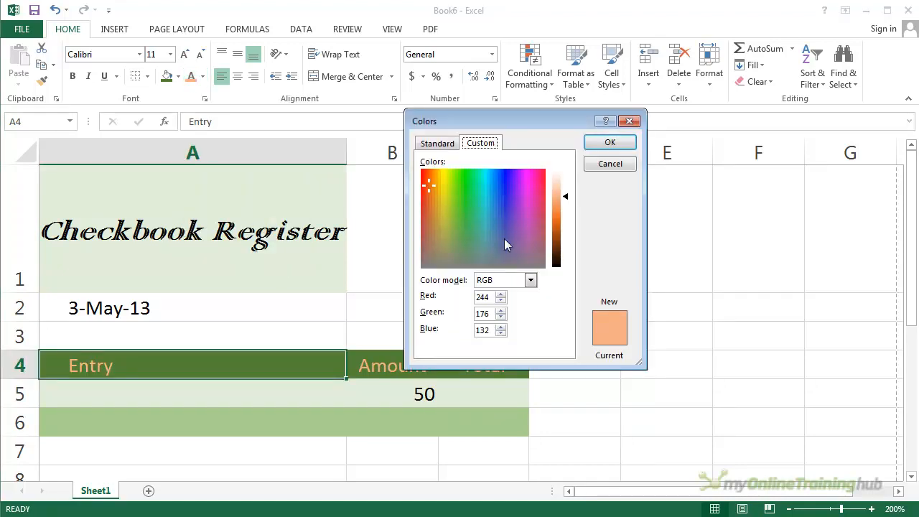
left_click(531, 282)
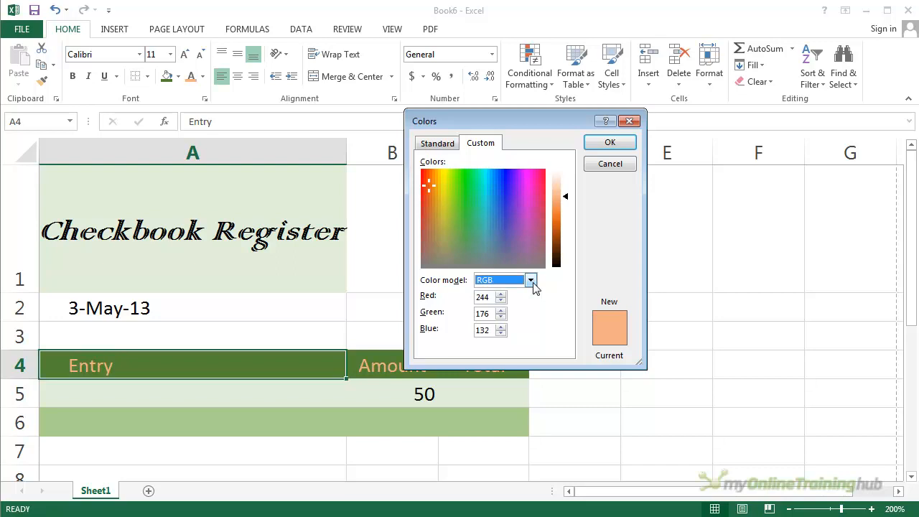
left_click(438, 144)
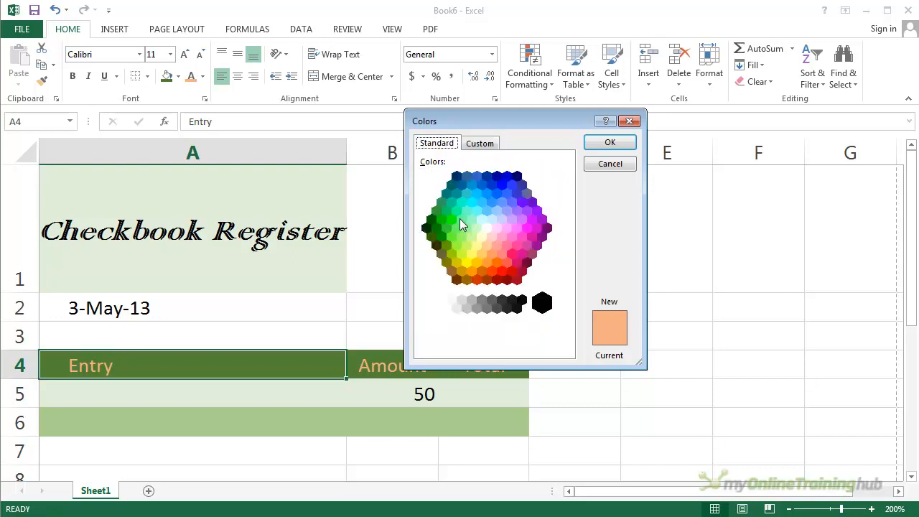
left_click(480, 202)
left_click(511, 219)
left_click(519, 252)
left_click(491, 271)
left_click(457, 262)
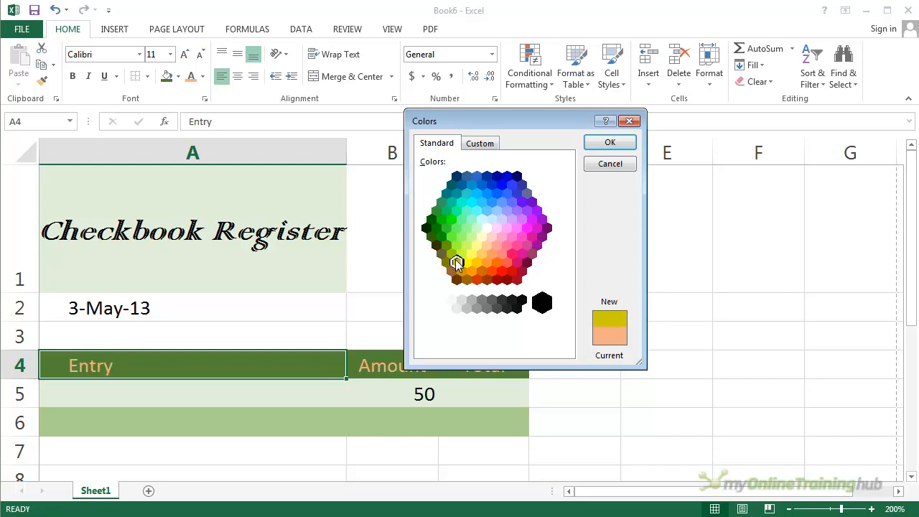
left_click(608, 165)
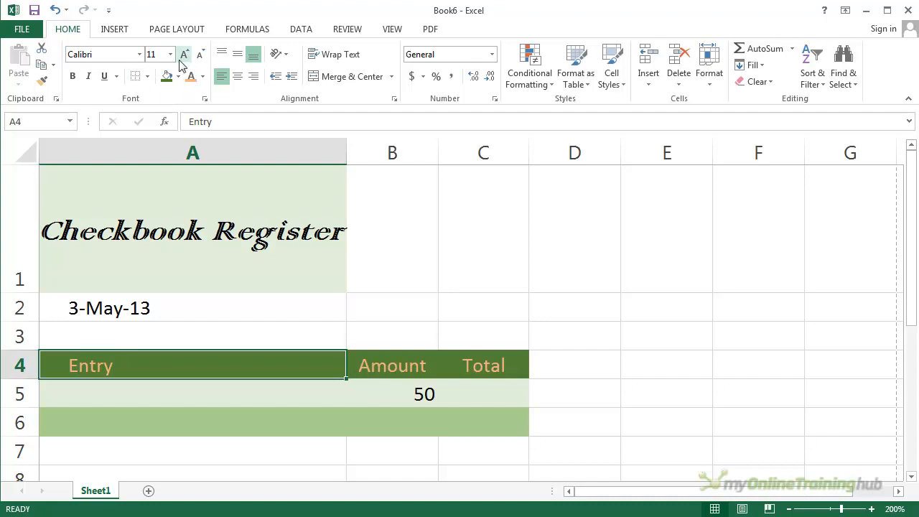
- Try the strikethrough, superscript and subscript effects and the bold and italic styles on the Entry label in A4, returning to Regular without effects
left_click(204, 99)
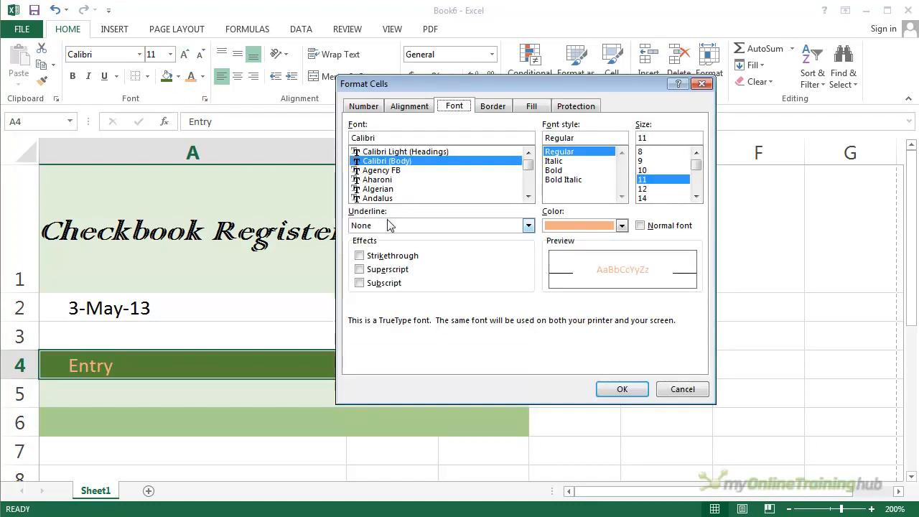
left_click(360, 257)
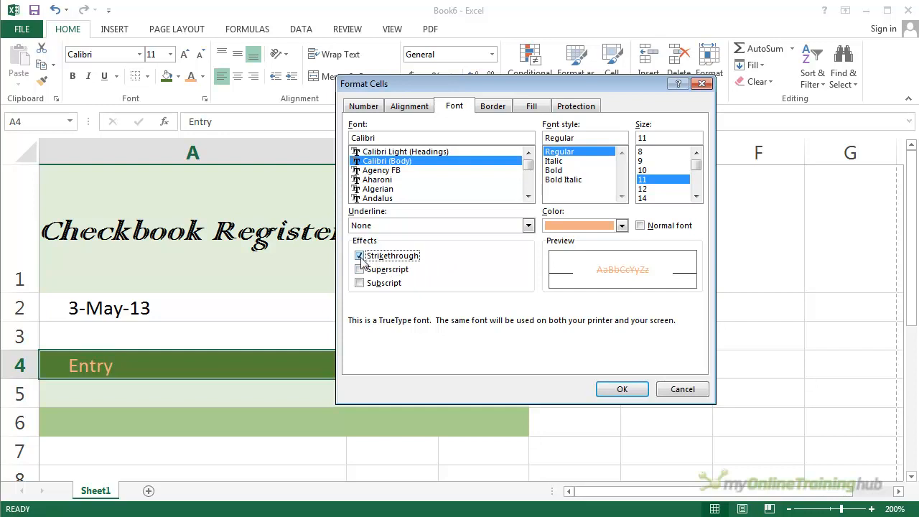
left_click(359, 269)
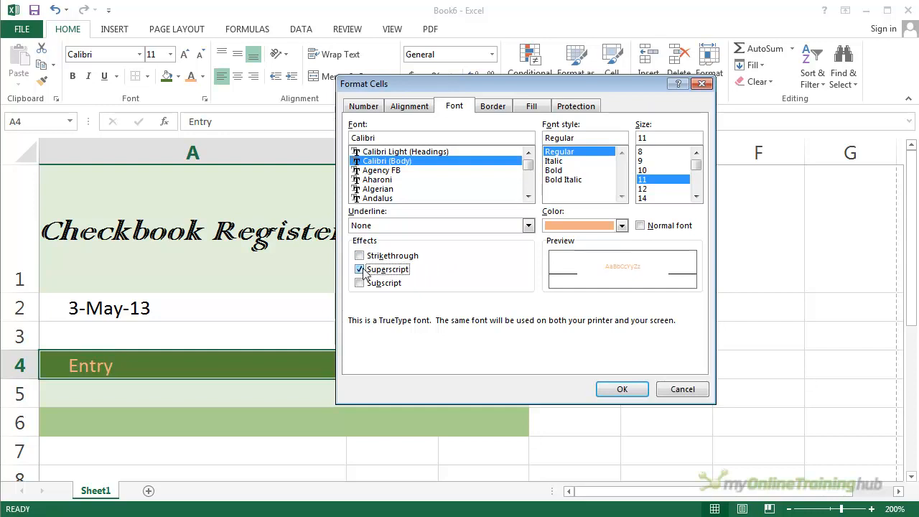
left_click(364, 283)
left_click(364, 283)
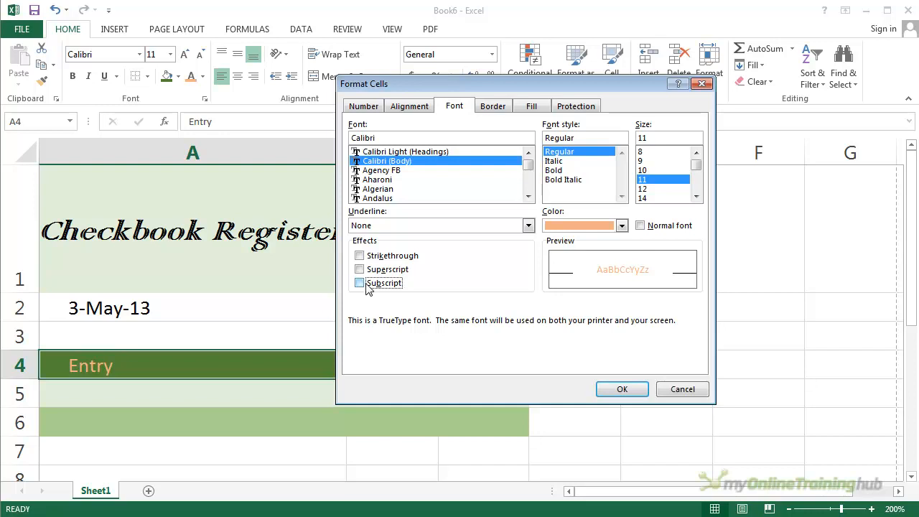
left_click(563, 181)
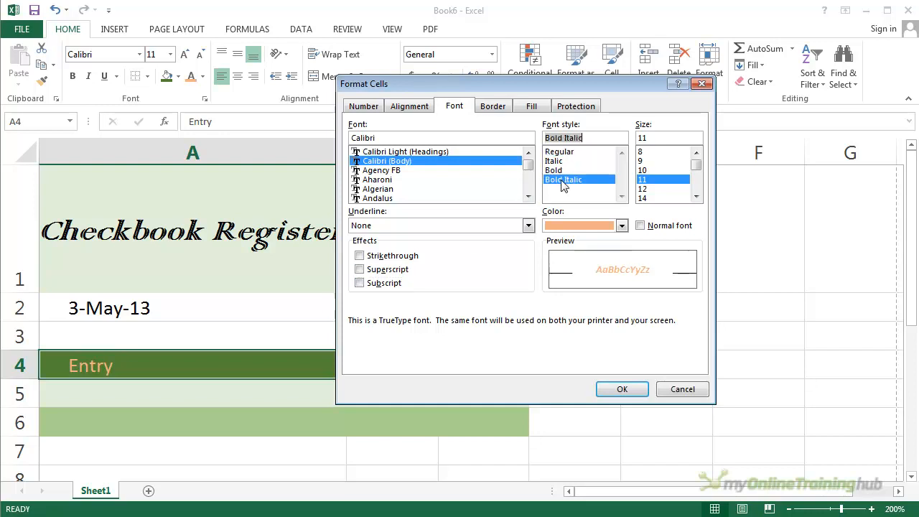
left_click(560, 170)
left_click(562, 160)
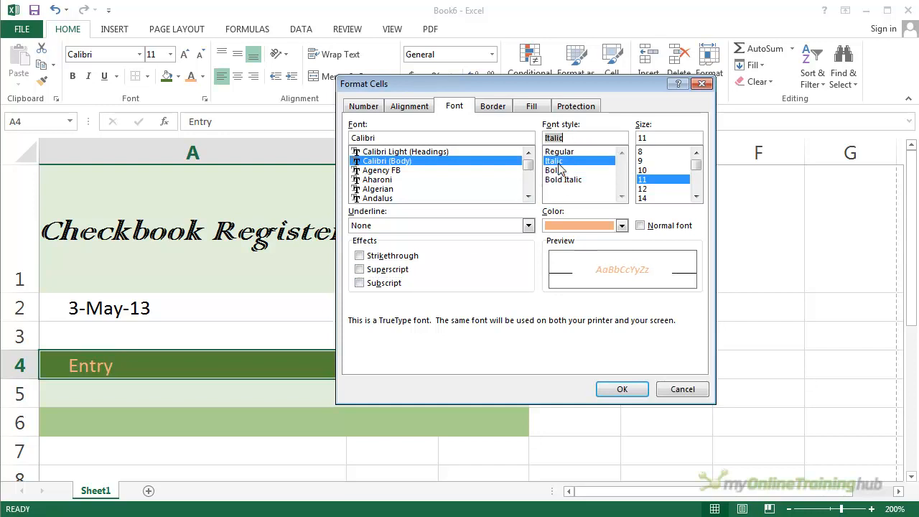
left_click(563, 152)
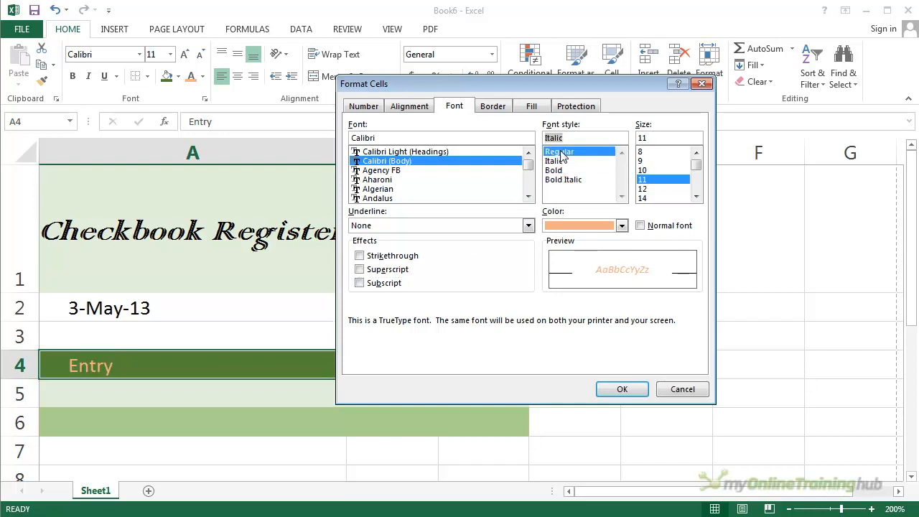
- Look through the font sizes and choose the Book Antiqua font for the Entry label in A4
left_click(696, 197)
left_click(696, 198)
left_click(696, 198)
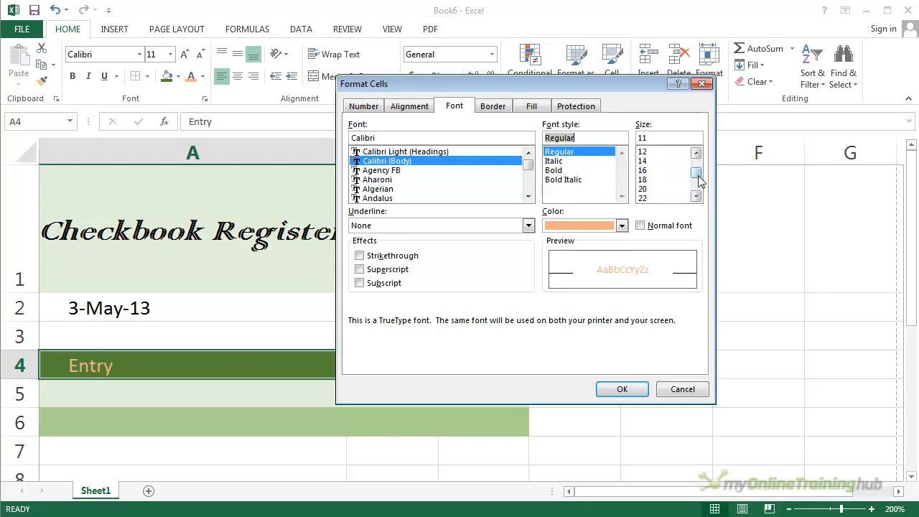
left_click_drag(698, 174, 697, 159)
mouse_move(529, 165)
left_mouse_down()
mouse_move(529, 189)
mouse_move(528, 166)
left_mouse_up()
left_click(402, 161)
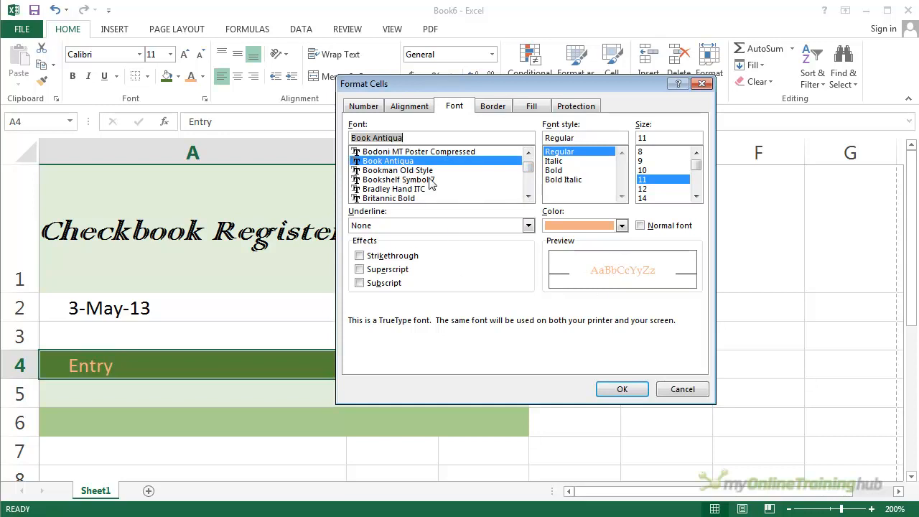
- Try the gradient shading styles for A4's fill, accept a horizontal white-to-blue gradient, and switch back to the solid dark green
left_click(542, 108)
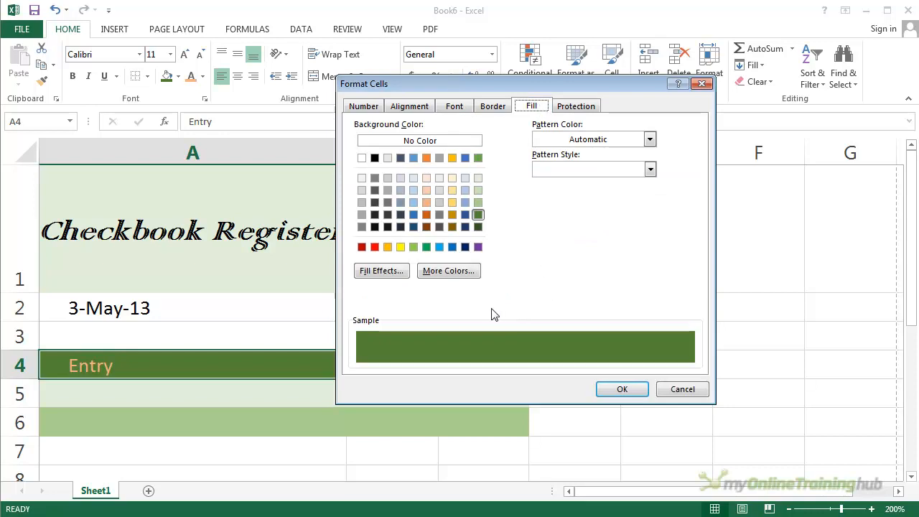
left_click(382, 271)
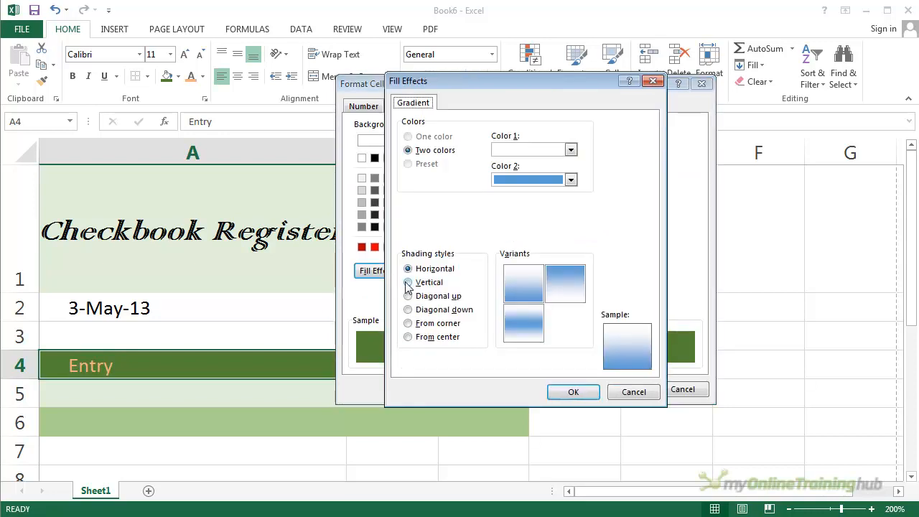
left_click(529, 286)
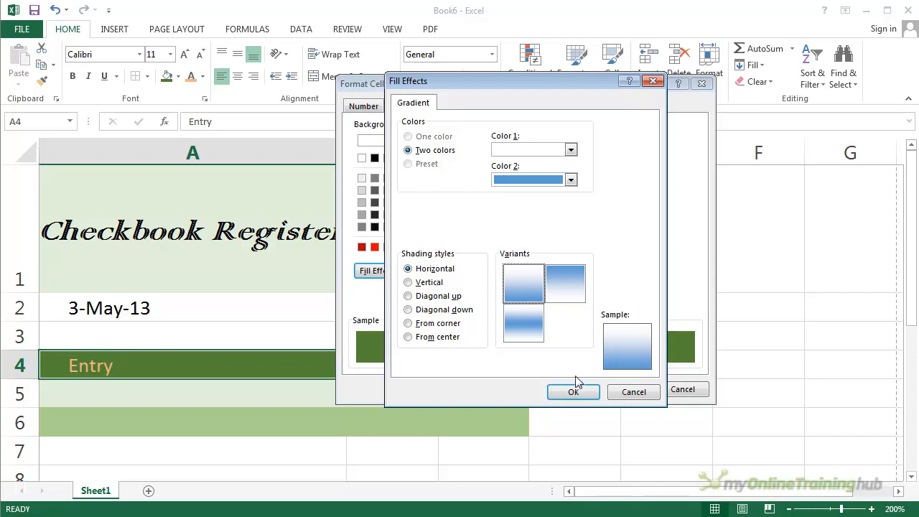
left_click(408, 283)
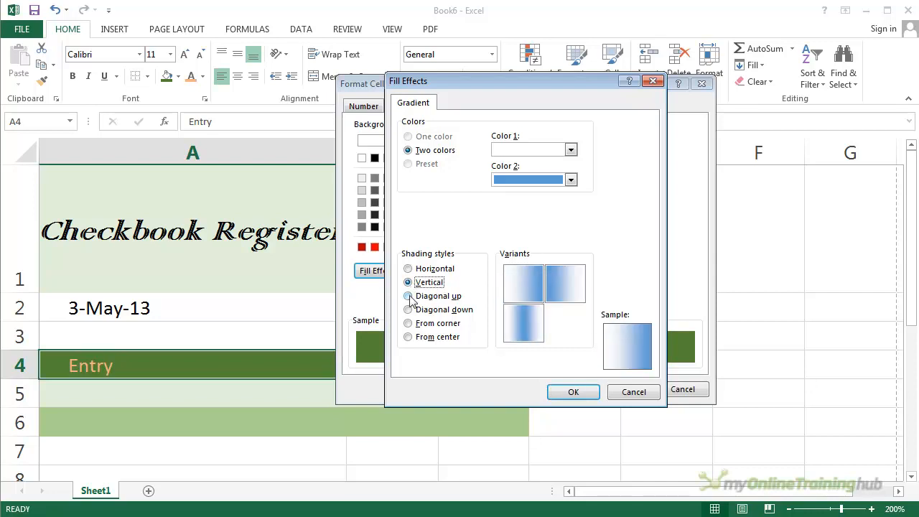
left_click(408, 296)
left_click(409, 310)
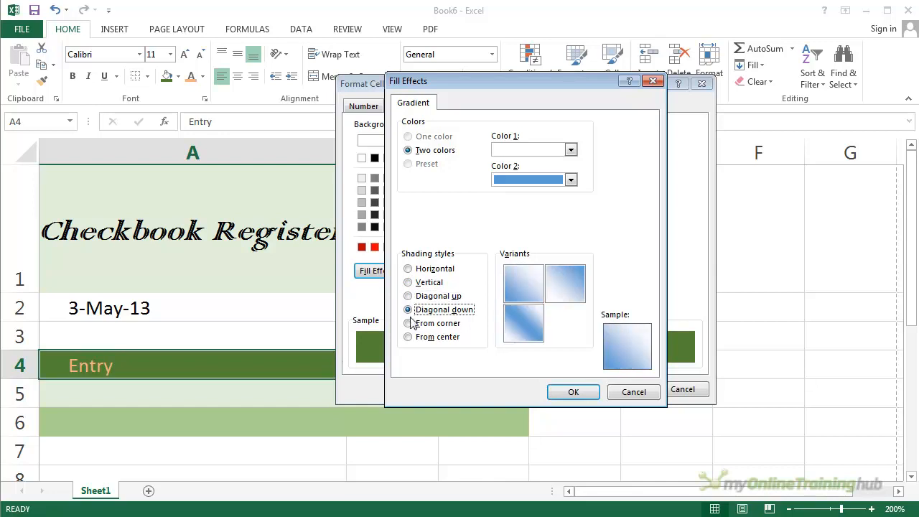
left_click(409, 323)
left_click(408, 338)
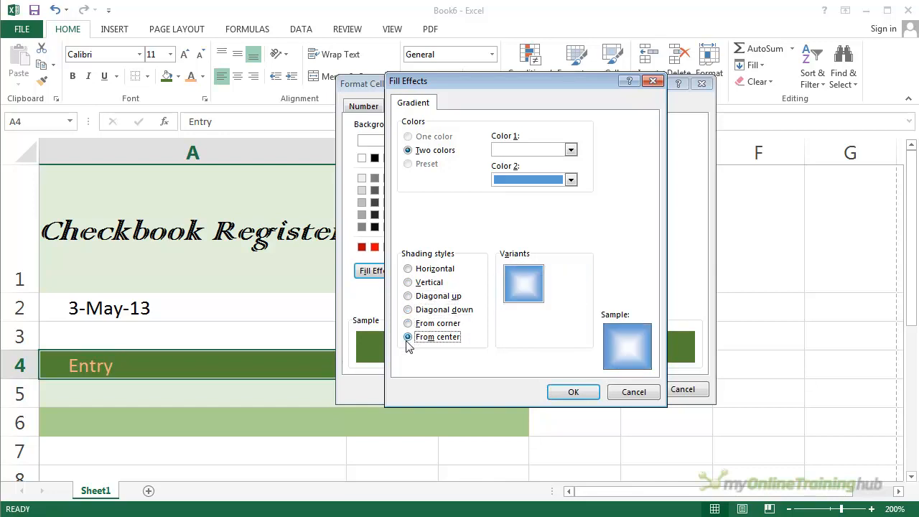
left_click(423, 270)
left_click(521, 282)
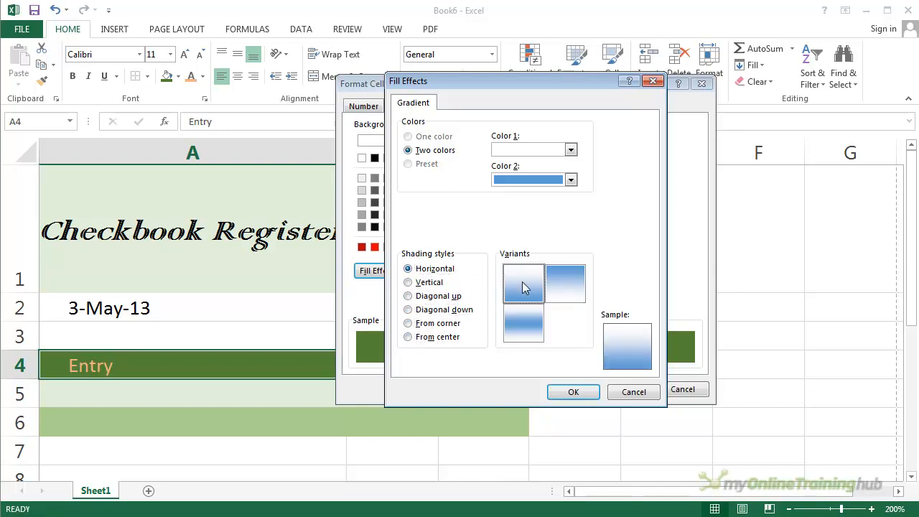
left_click(573, 391)
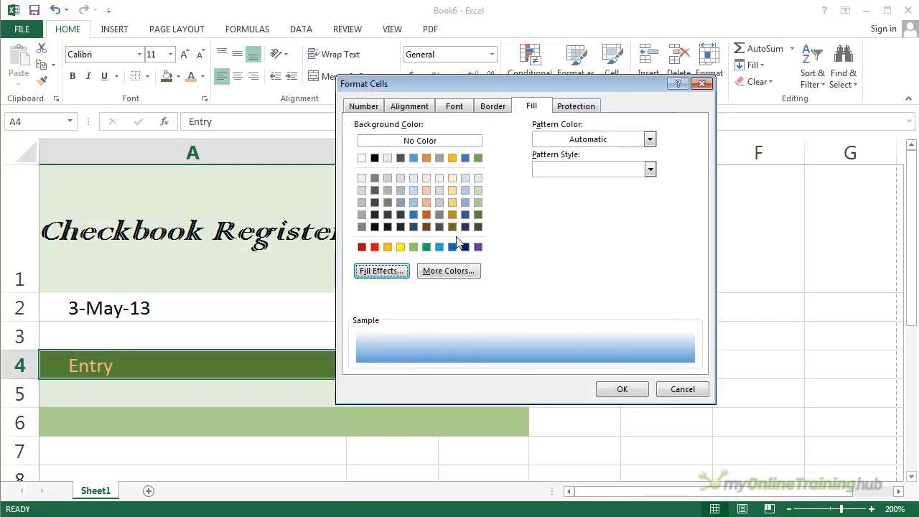
left_click(477, 214)
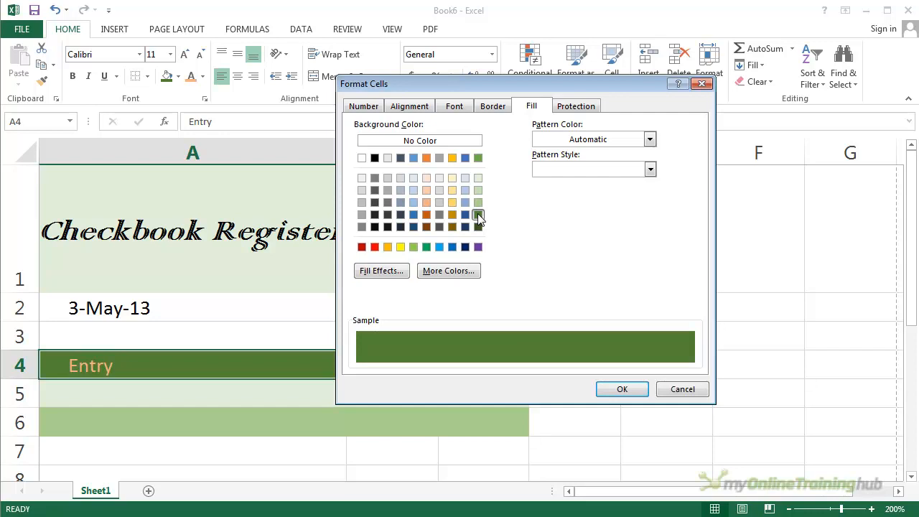
- Fill A4 with a horizontal two-color gradient from white to dark green and apply the cell formatting
left_click(392, 271)
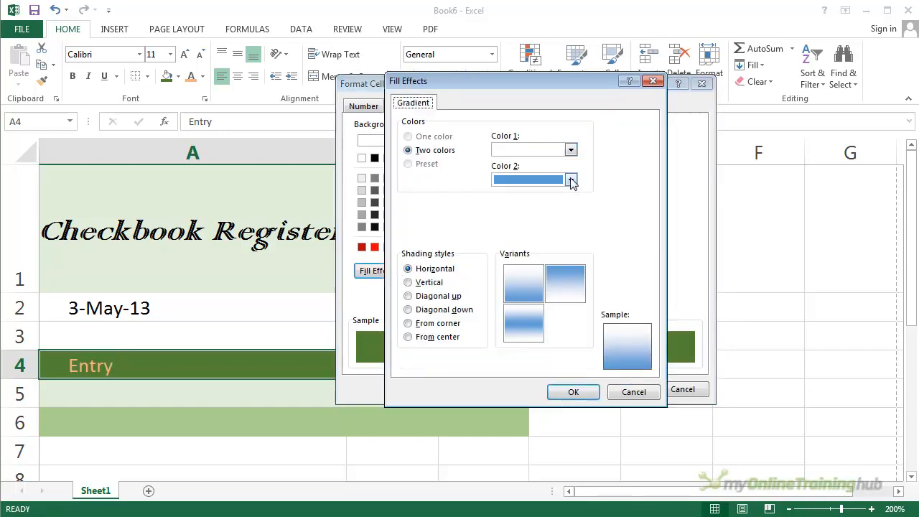
left_click(570, 179)
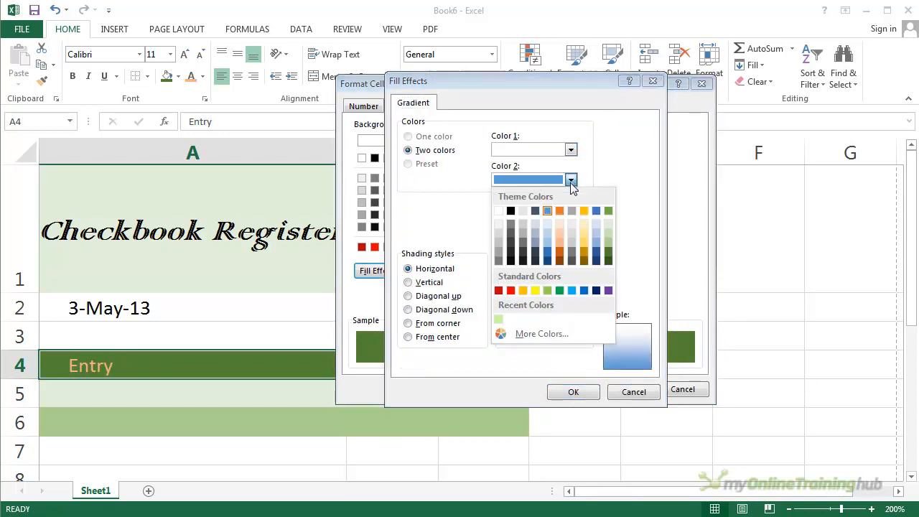
left_click(607, 259)
left_click(518, 293)
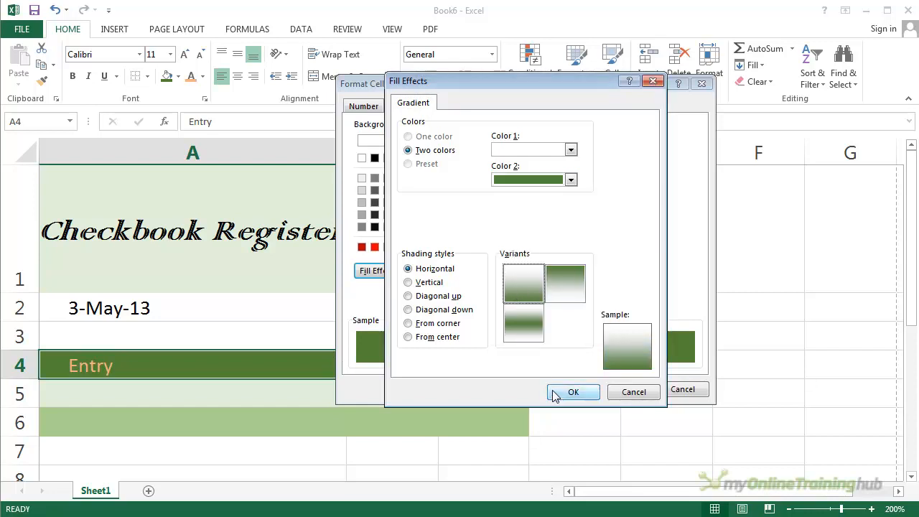
left_click(575, 393)
left_click(603, 390)
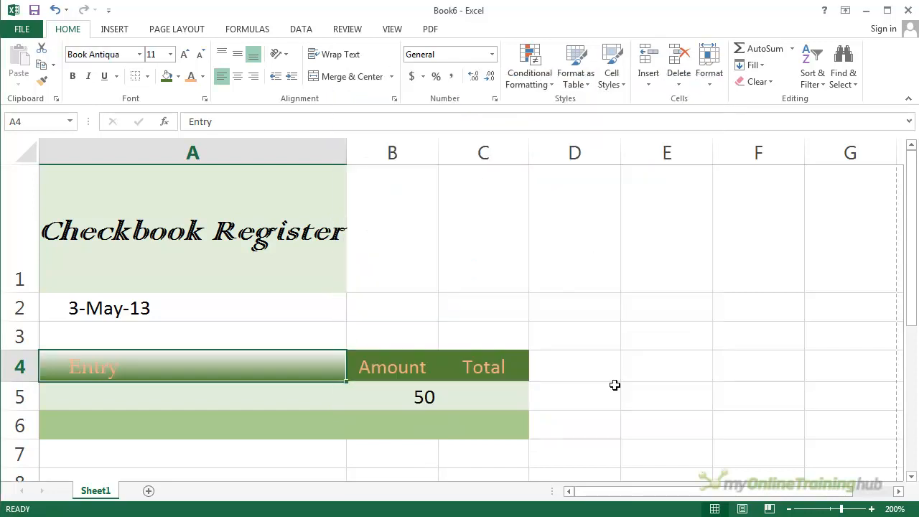
left_click(580, 348)
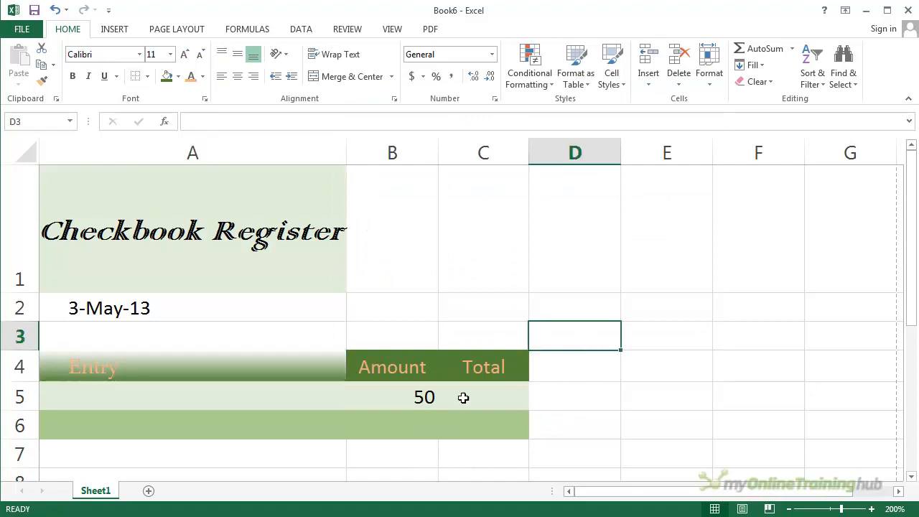
- Make the Entry label in A4 bold and set its font color to a dark orange theme color
left_click(114, 370)
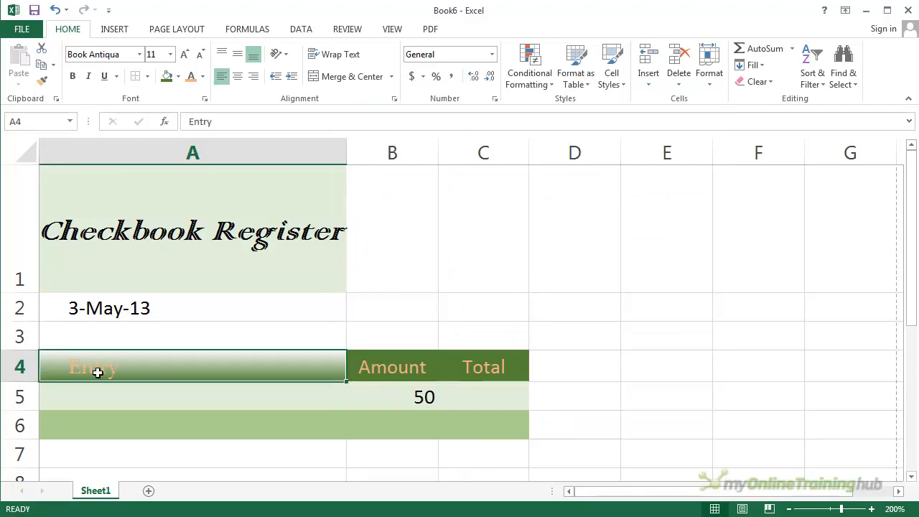
left_click(72, 76)
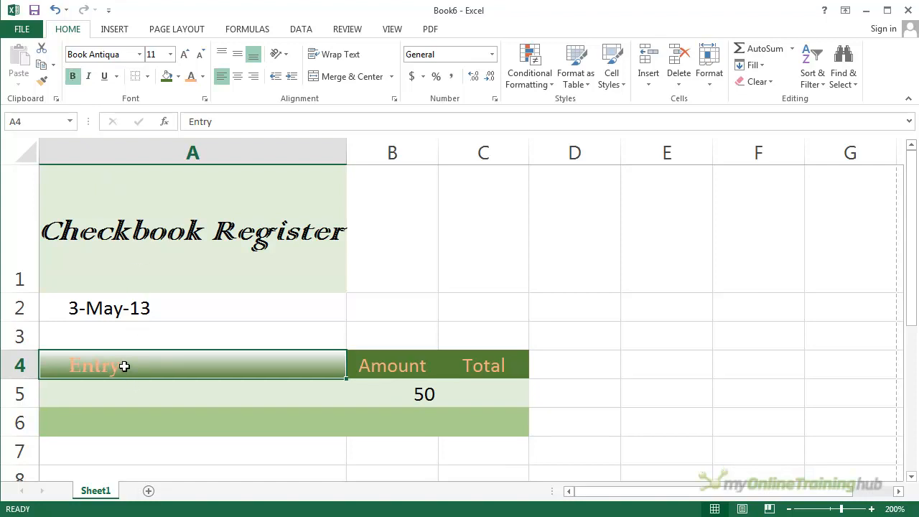
left_click(201, 77)
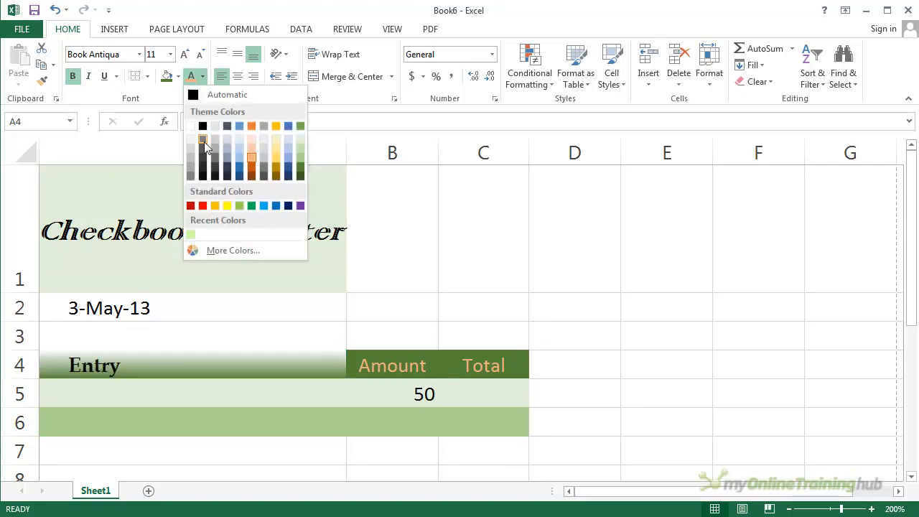
left_click(255, 168)
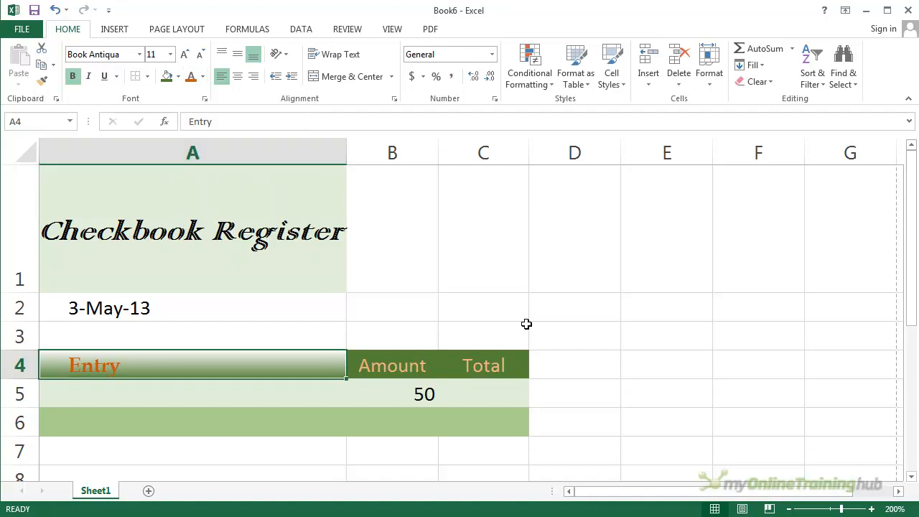
left_click(572, 324)
left_click(107, 365)
- Angle the Checkbook Register title in A1 counterclockwise and make row 1 about twice as tall to fit it
left_click(140, 308)
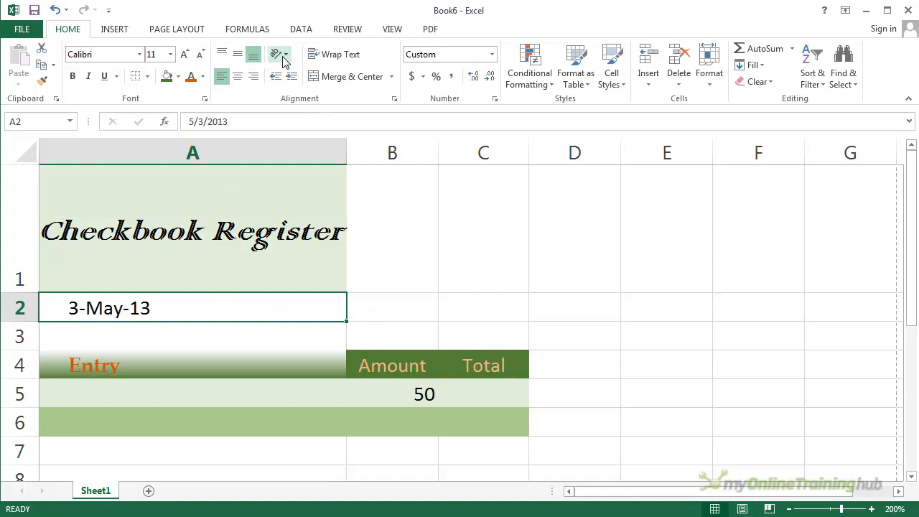
left_click(208, 248)
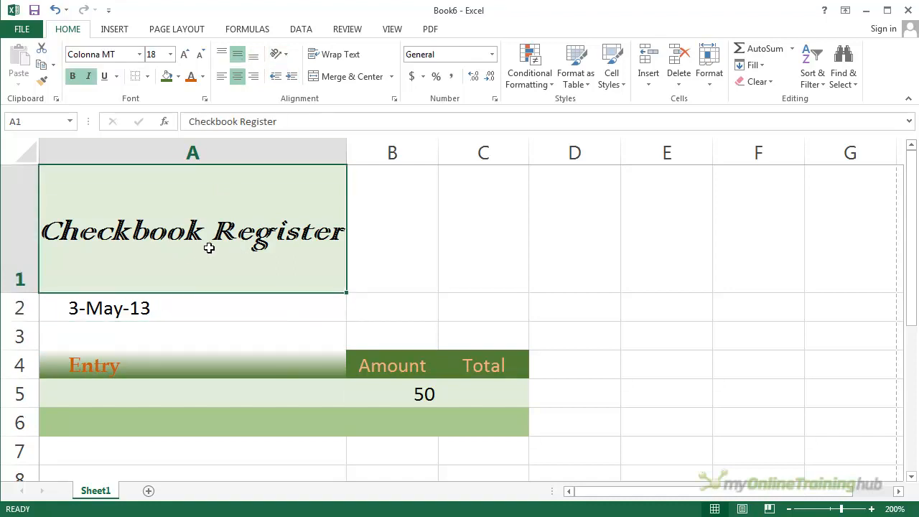
left_click(286, 56)
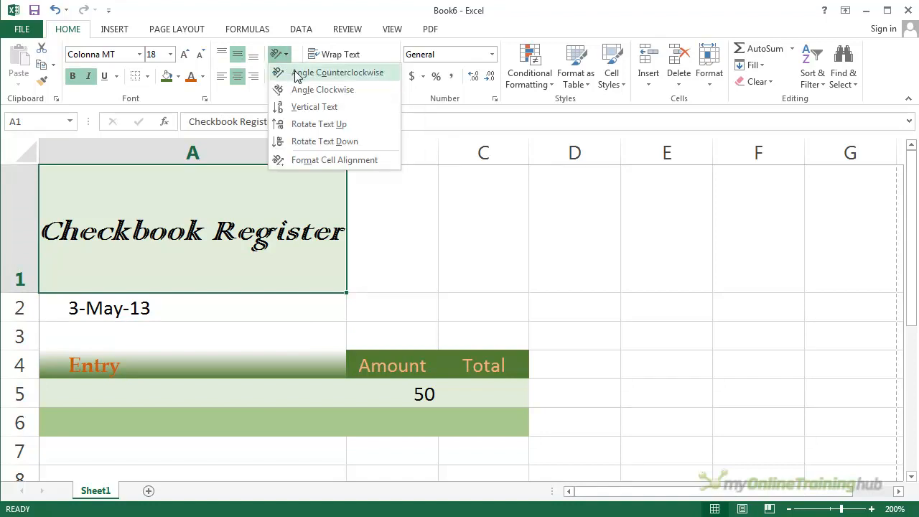
left_click(295, 72)
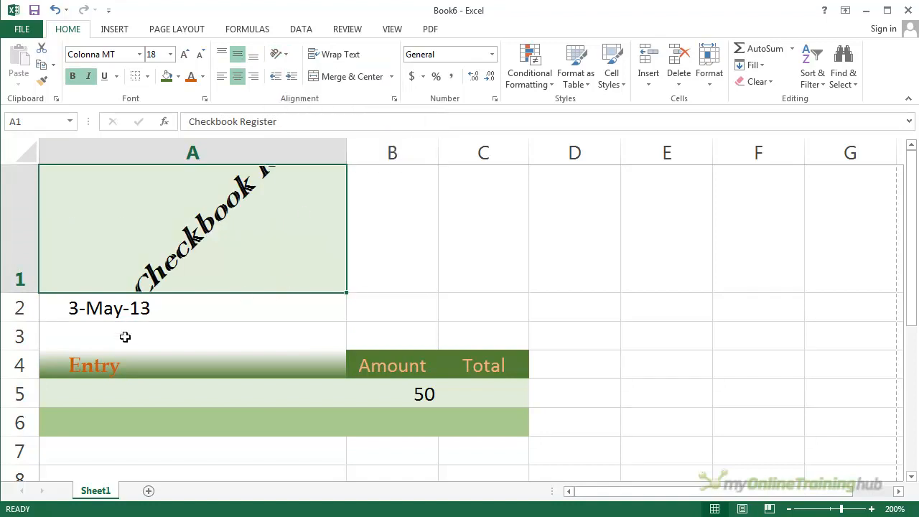
left_click_drag(26, 292, 34, 420)
- Try the Angle Clockwise, Vertical Text, Rotate Text Up and Rotate Text Down orientations on the title in A1
left_click(288, 54)
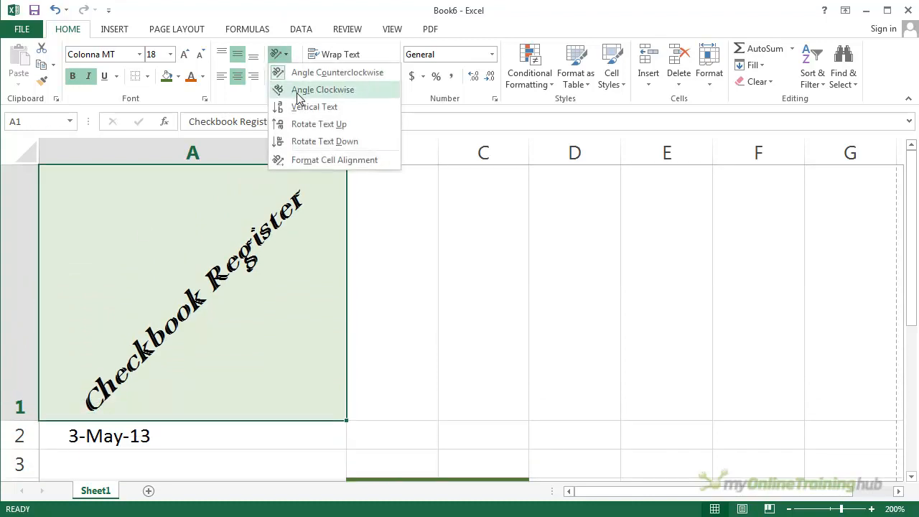
left_click(302, 90)
left_click(288, 55)
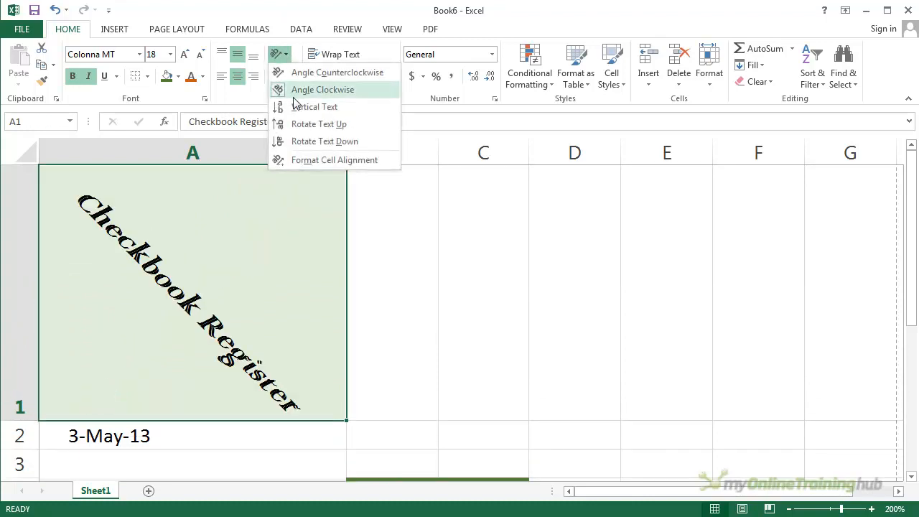
left_click(299, 107)
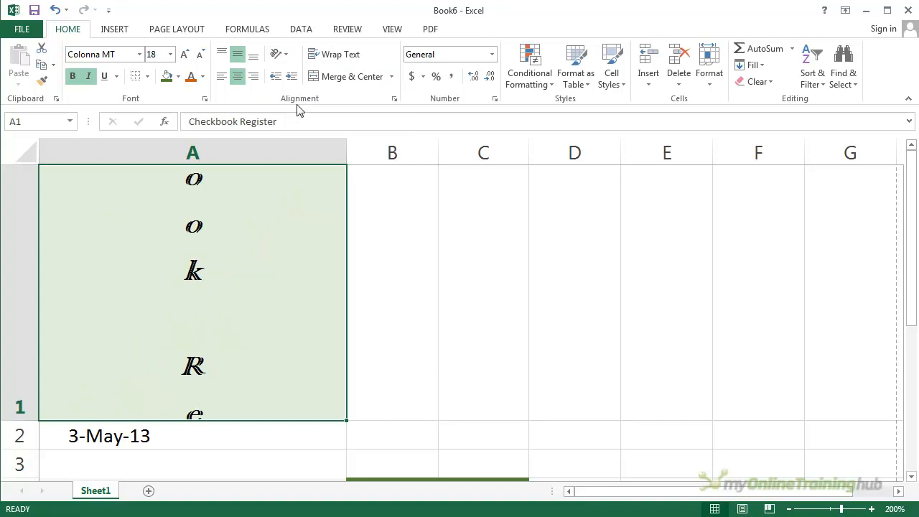
left_click(288, 54)
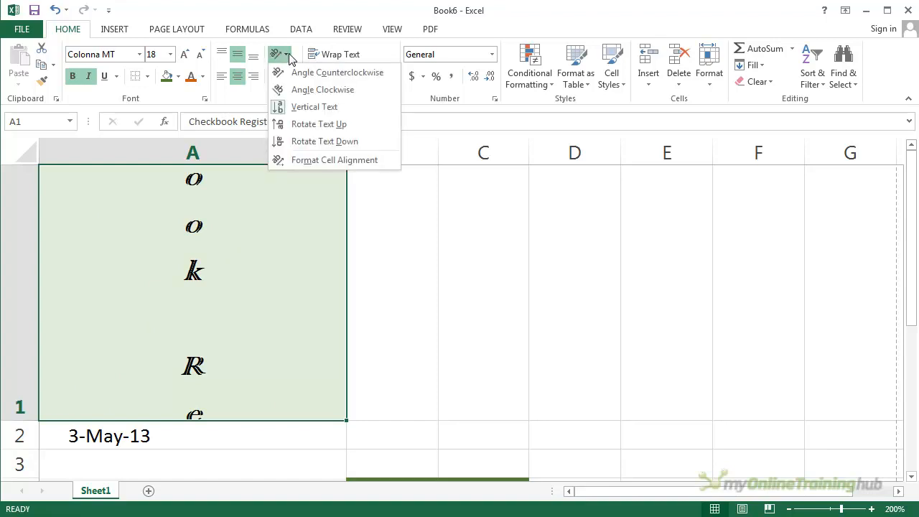
left_click(310, 126)
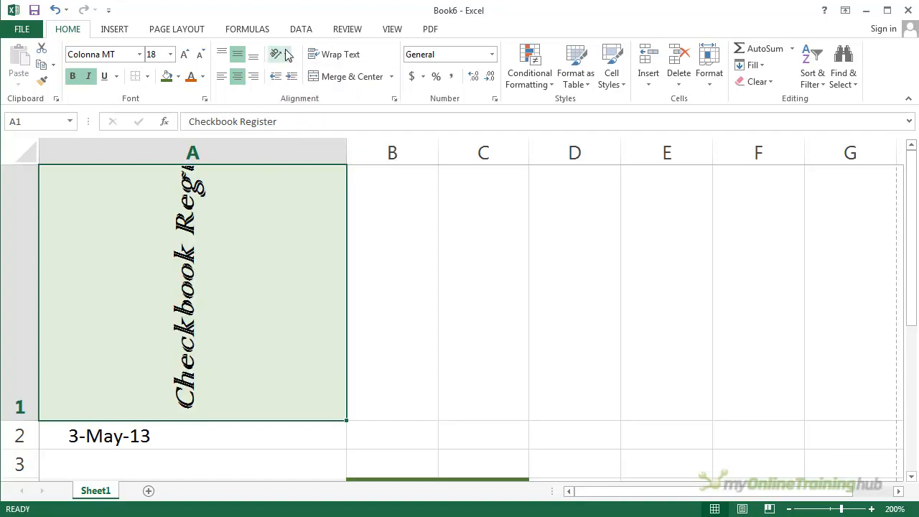
left_click(280, 55)
left_click(305, 142)
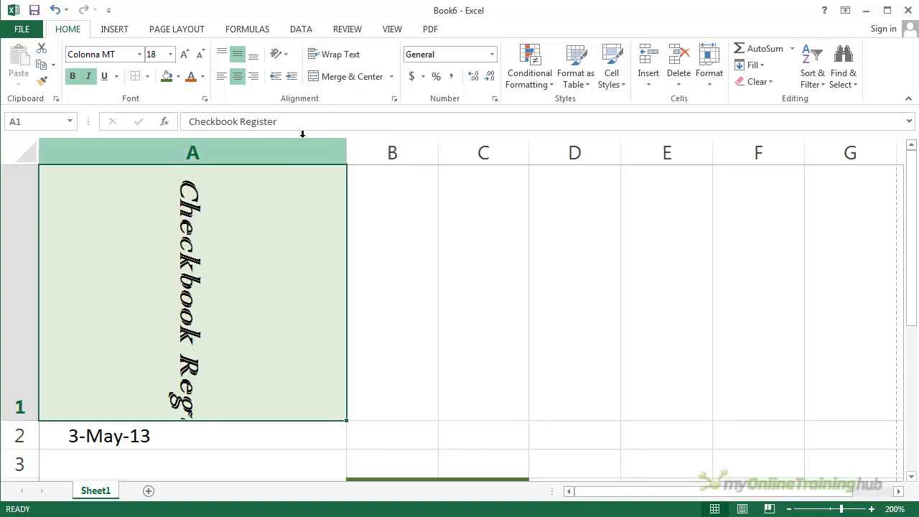
- Set the text orientation of the title in A1 to 30 degrees in the cell alignment settings
left_click(280, 55)
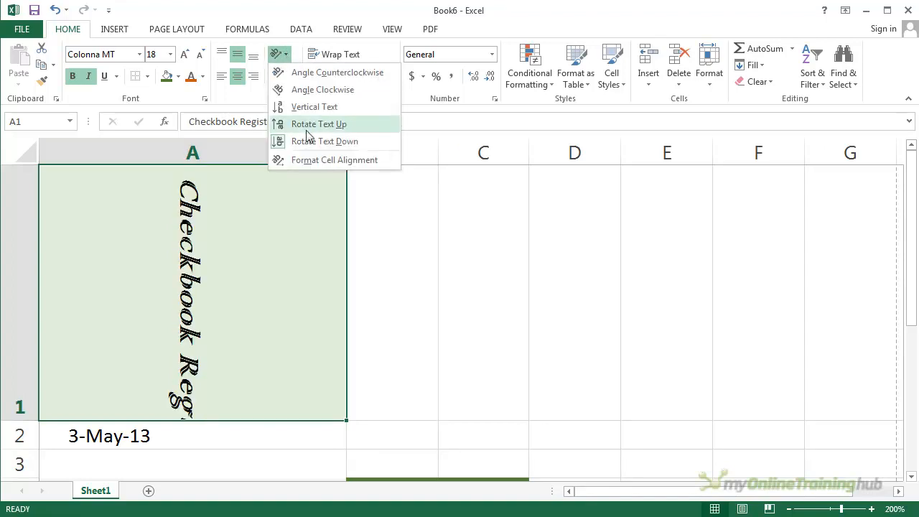
left_click(321, 160)
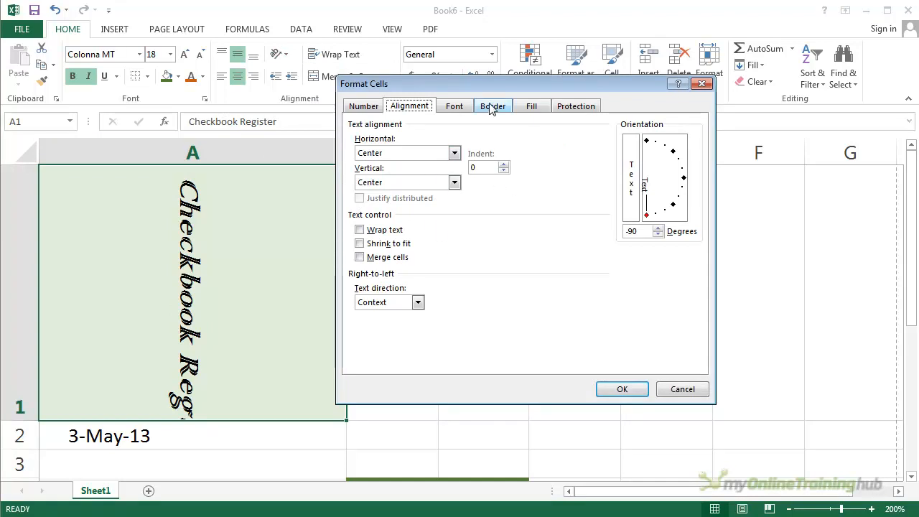
left_click(465, 115)
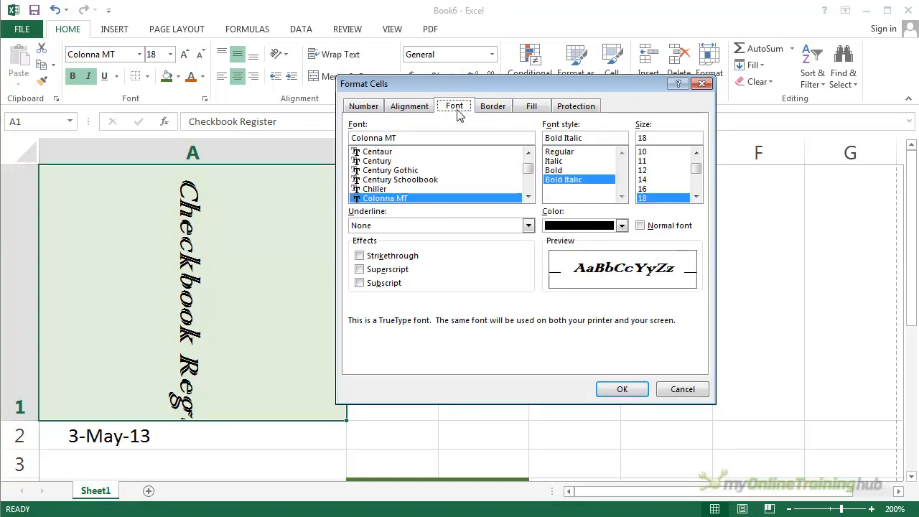
left_click(422, 113)
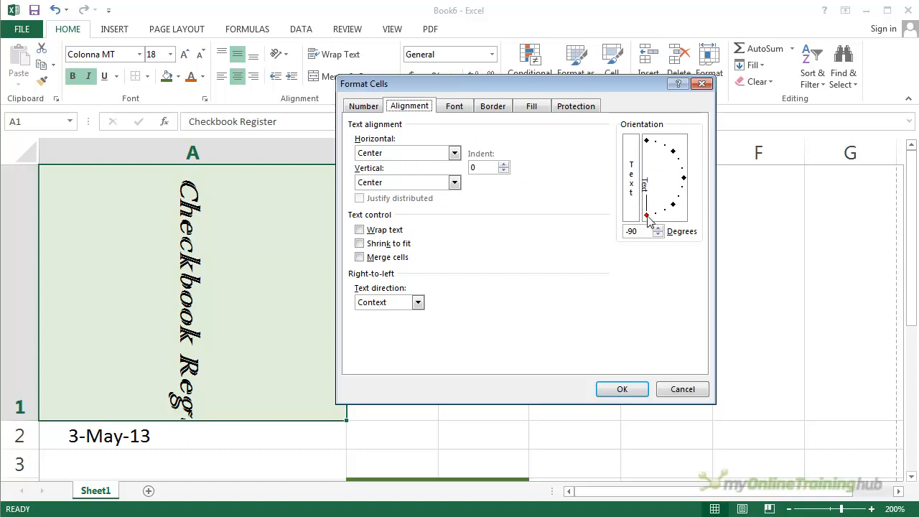
left_click_drag(646, 219, 678, 165)
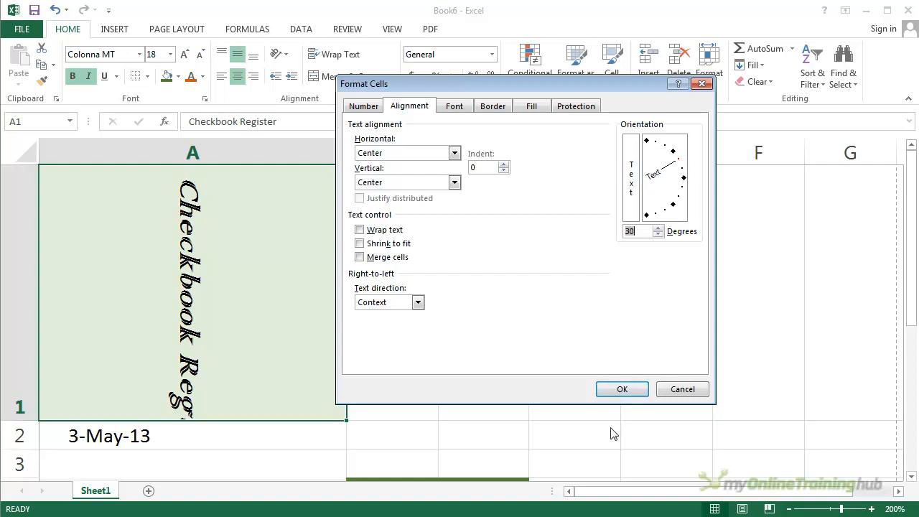
left_click(623, 390)
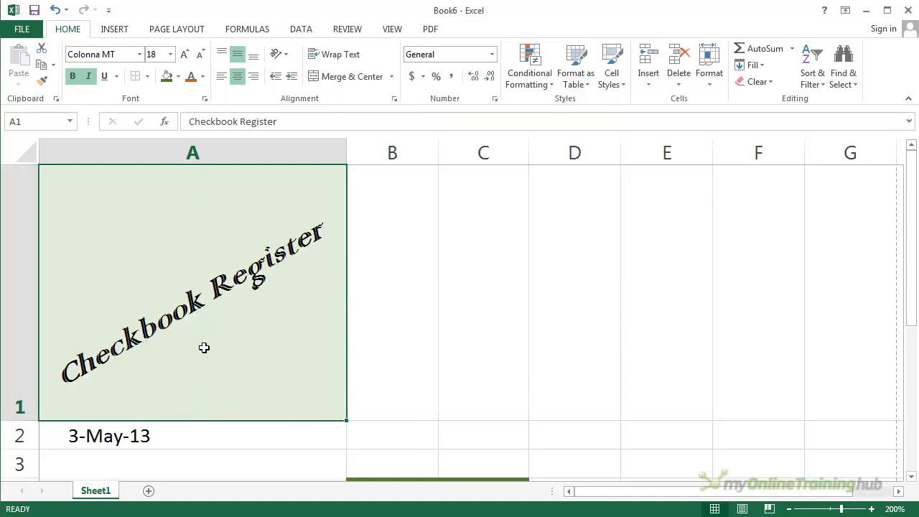
- Try the Angle Counterclockwise preset on the title in A1 and undo it
left_click(286, 56)
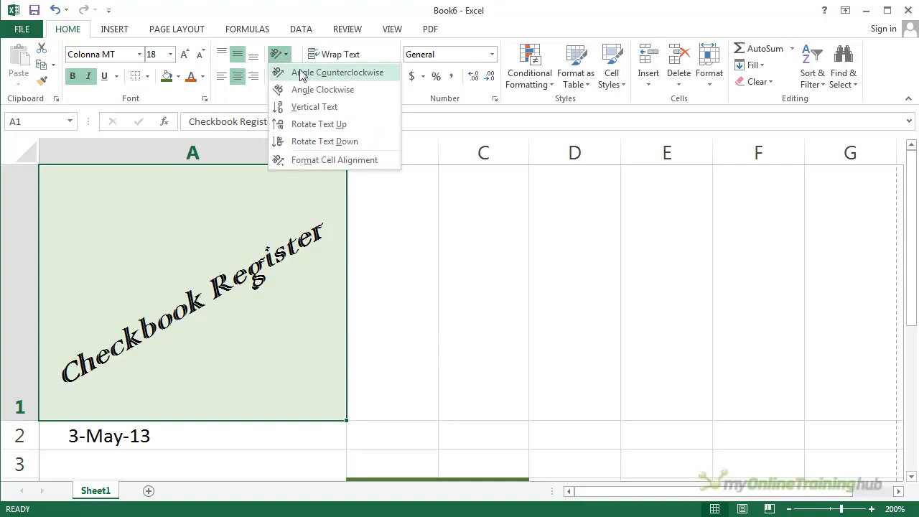
left_click(301, 74)
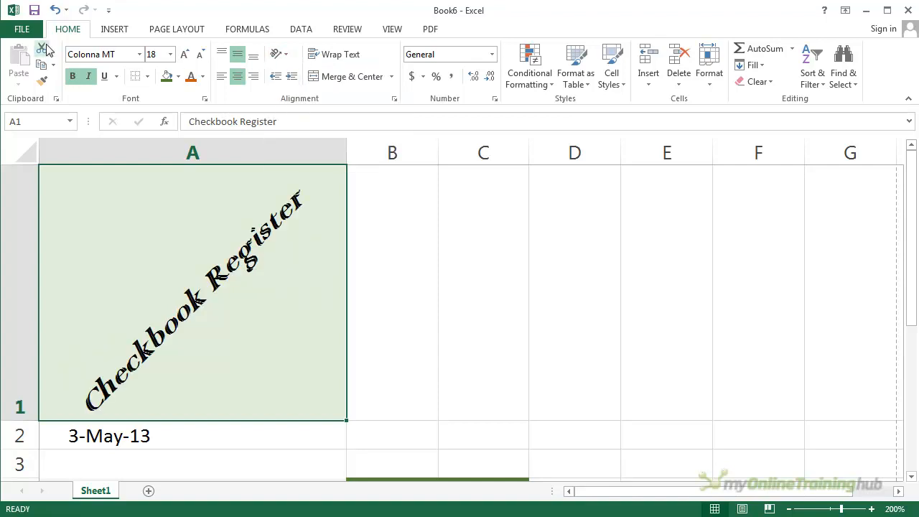
left_click(55, 10)
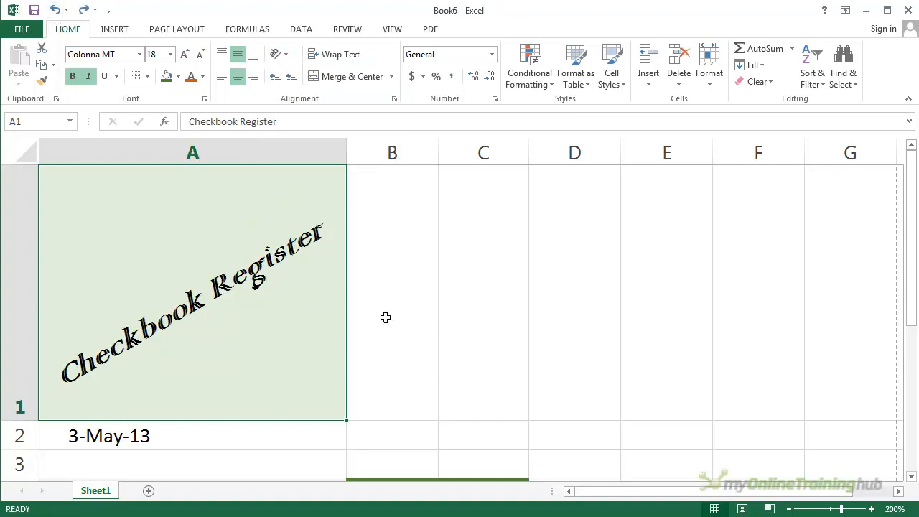
- Return the title in A1 to horizontal text through the orientation setting in the cell alignment options
left_click(286, 55)
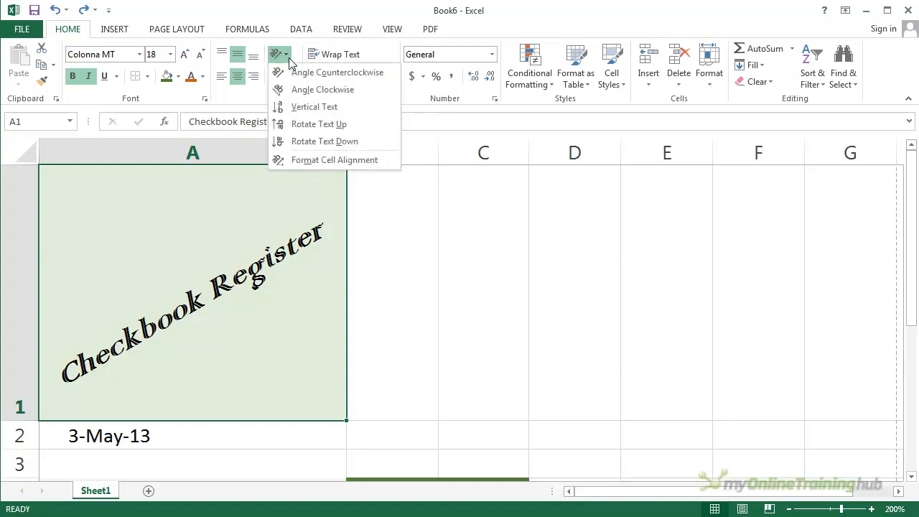
left_click(321, 160)
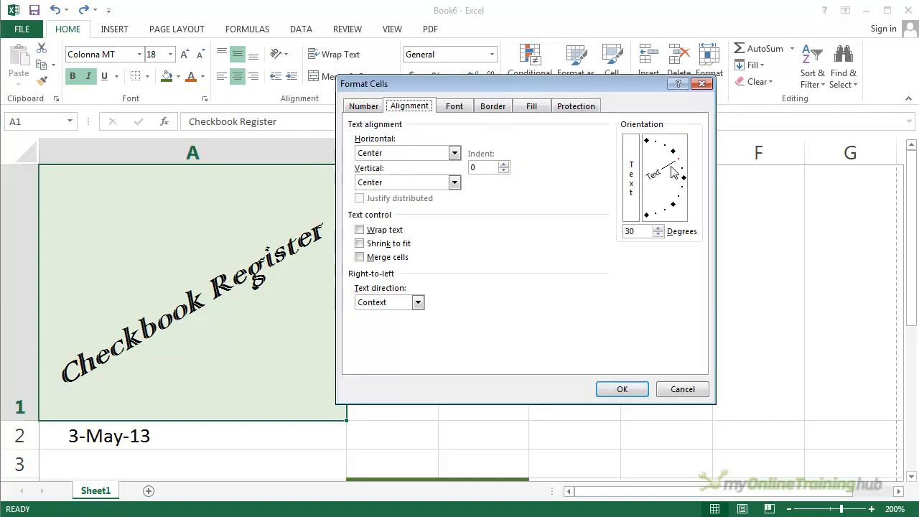
left_click_drag(679, 168, 682, 183)
left_click(635, 234)
left_click(621, 389)
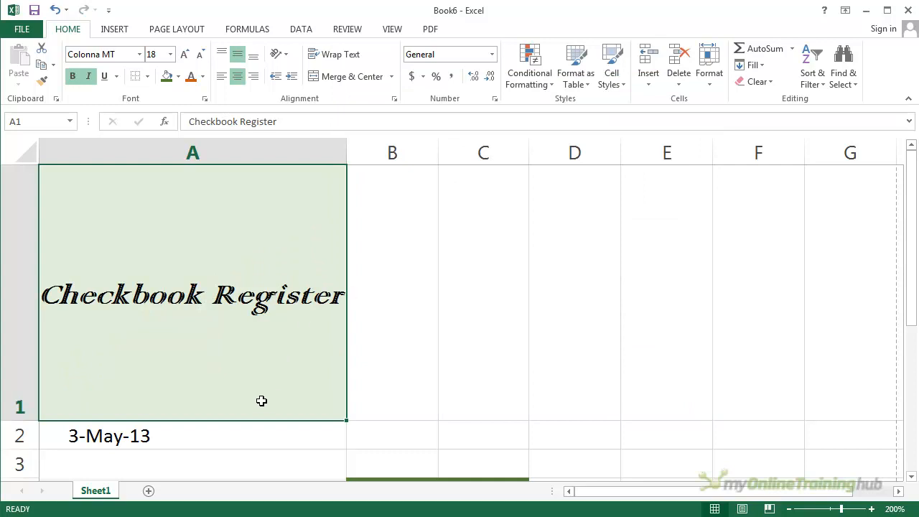
- Narrow column A to a little over half its width so the title is wider than the column
scroll(435, 292, "down", 2)
scroll(435, 291, "up", 3)
left_click(788, 509)
left_click(789, 509)
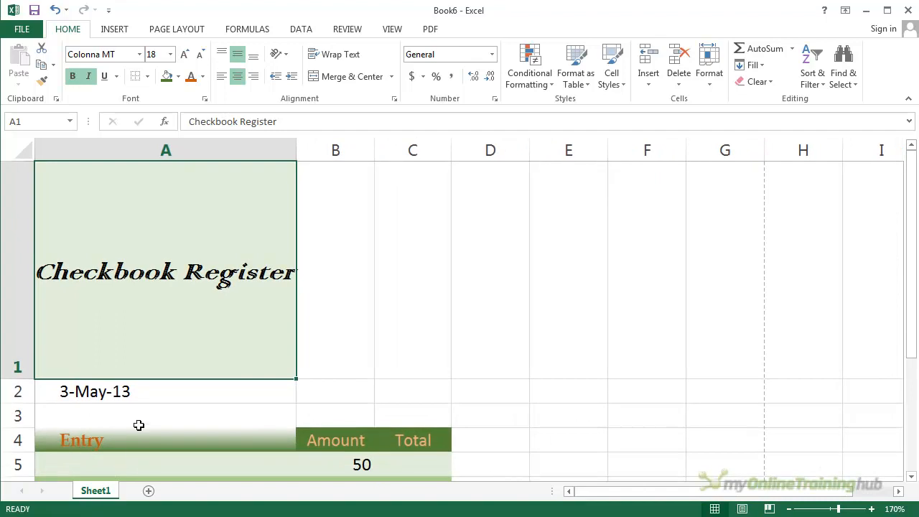
left_click(158, 457)
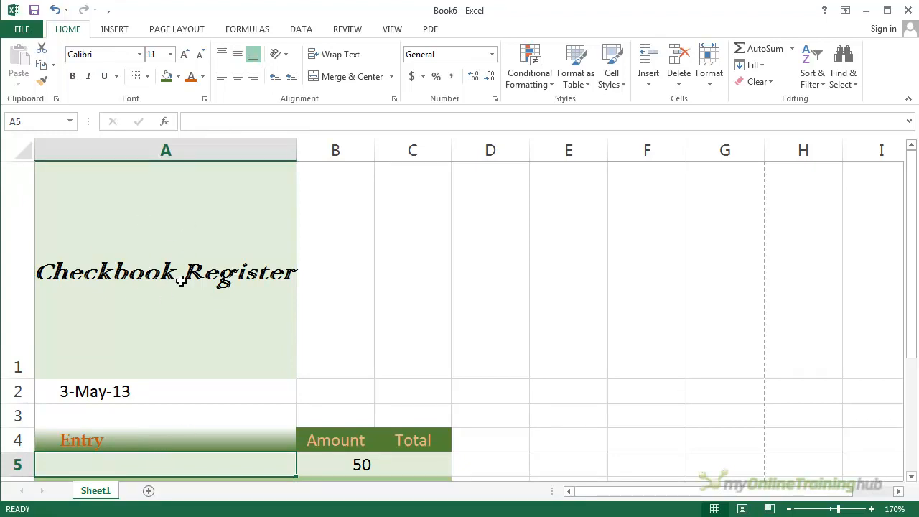
left_click_drag(295, 151, 195, 181)
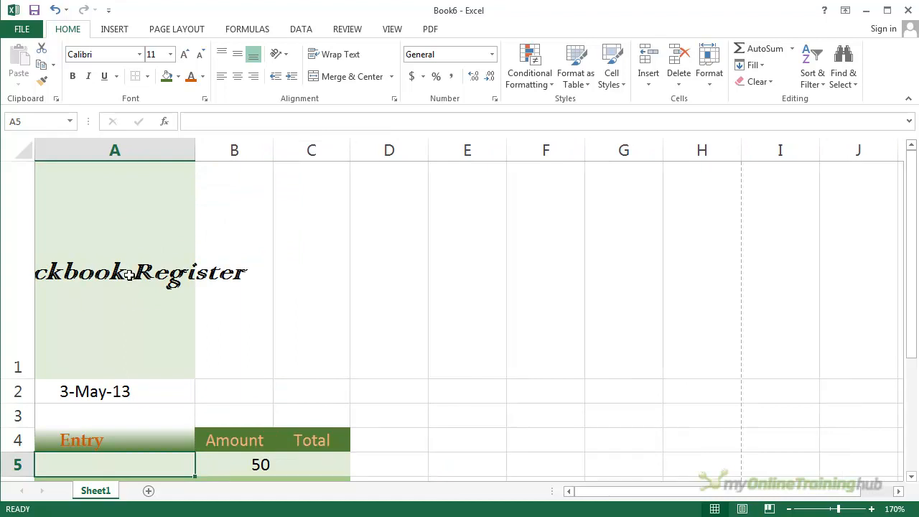
- Turn on text wrapping for A5, and try wrapping the title in A1 before switching its wrapping off again
left_click(332, 57)
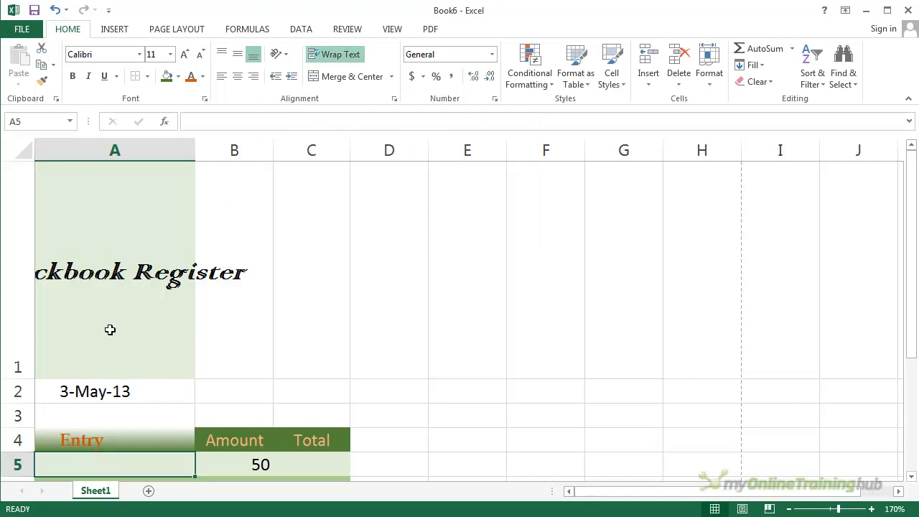
left_click(148, 299)
left_click(337, 57)
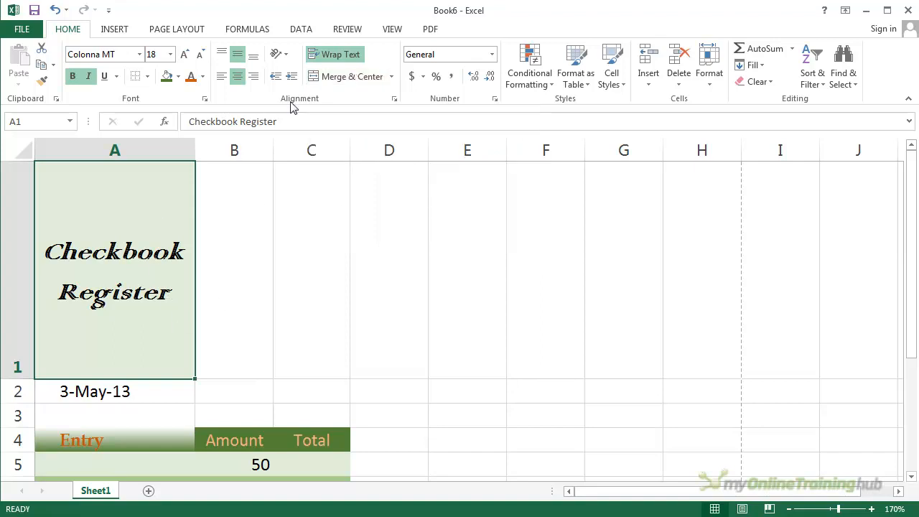
left_click(345, 57)
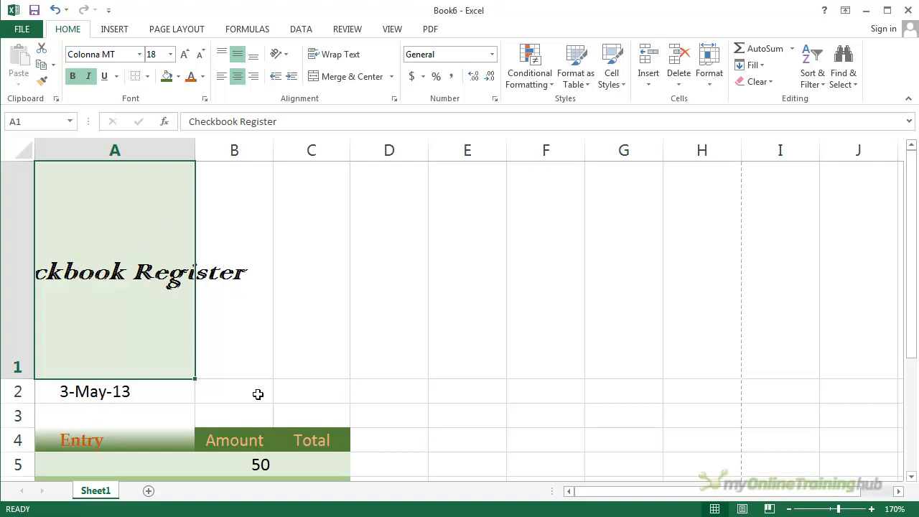
- Merge and center the Checkbook Register title across cells A1 to C1
scroll(273, 369, "down", 1)
scroll(273, 366, "up", 1)
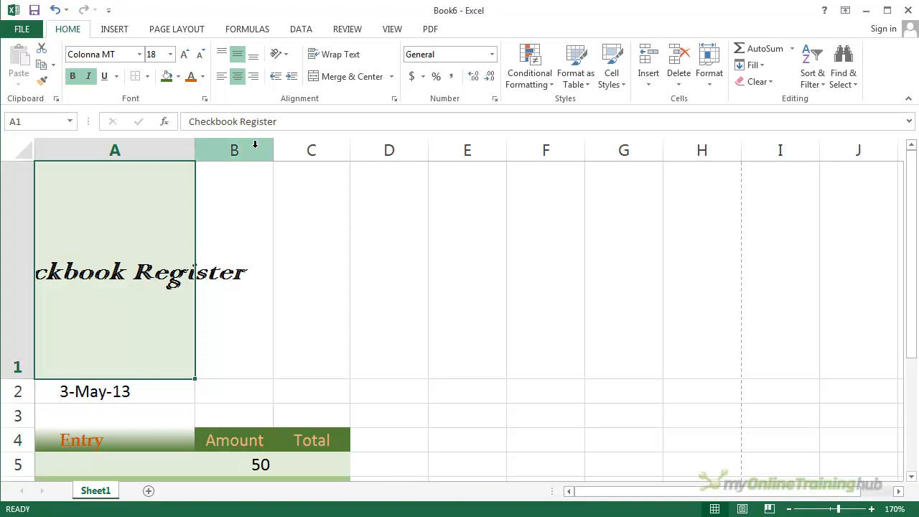
left_click_drag(126, 215, 310, 190)
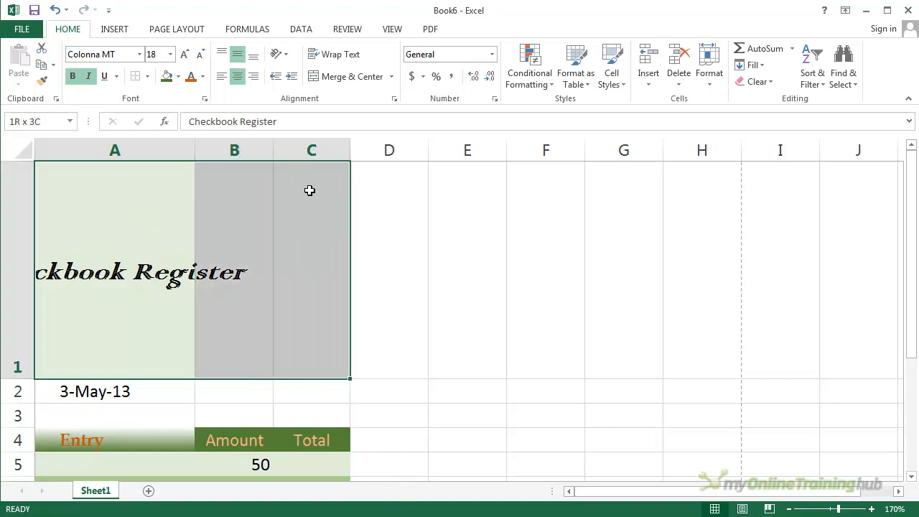
left_click(344, 79)
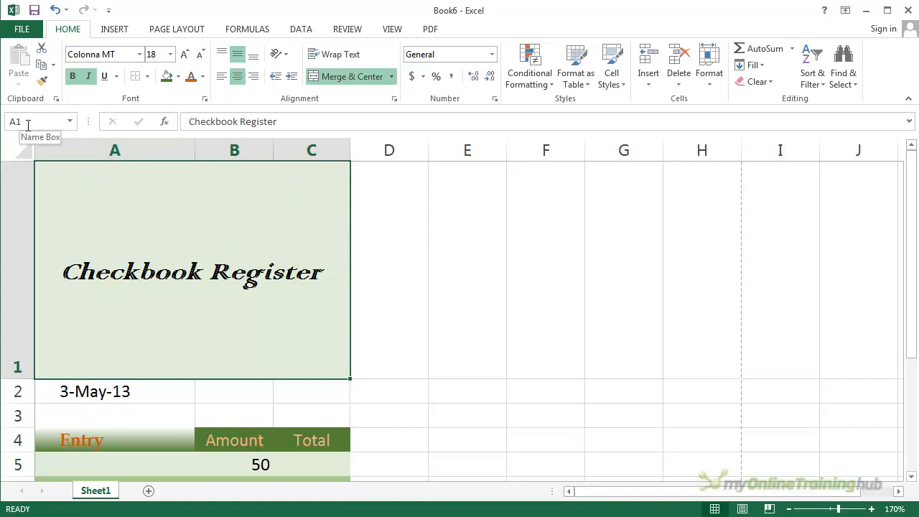
- Reselect the merged title cell spanning columns A to C and apply Merge Across to it
left_click(400, 206)
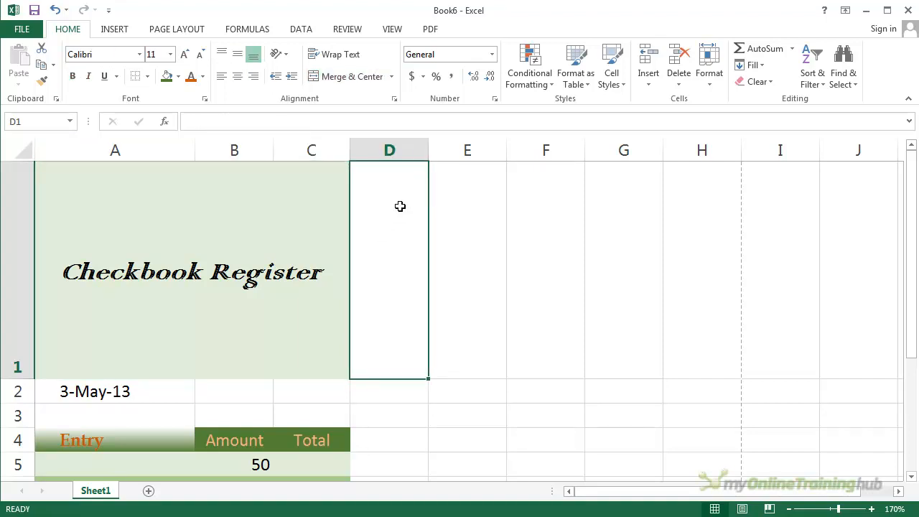
left_click(215, 253)
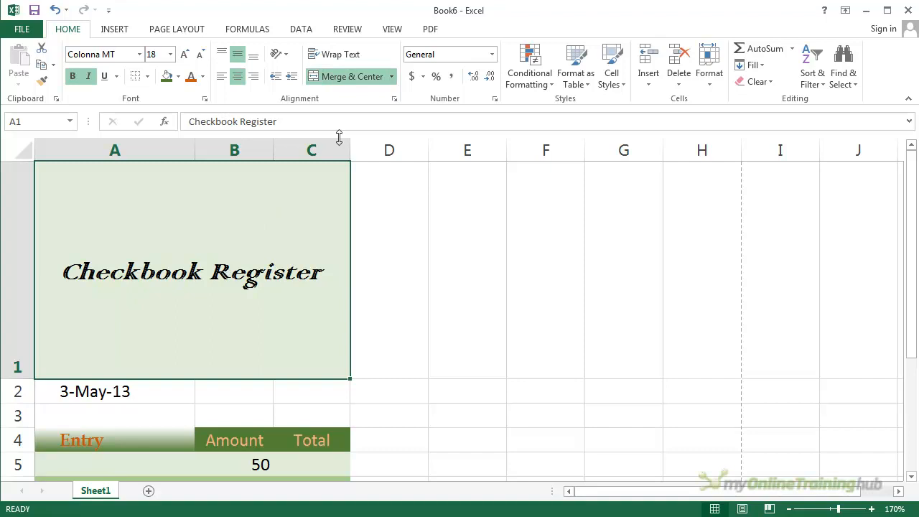
left_click(391, 77)
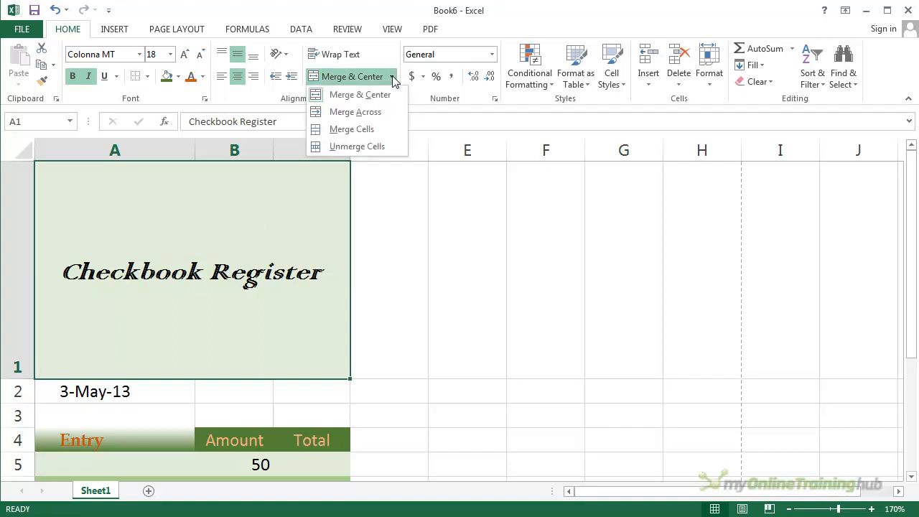
left_click(378, 113)
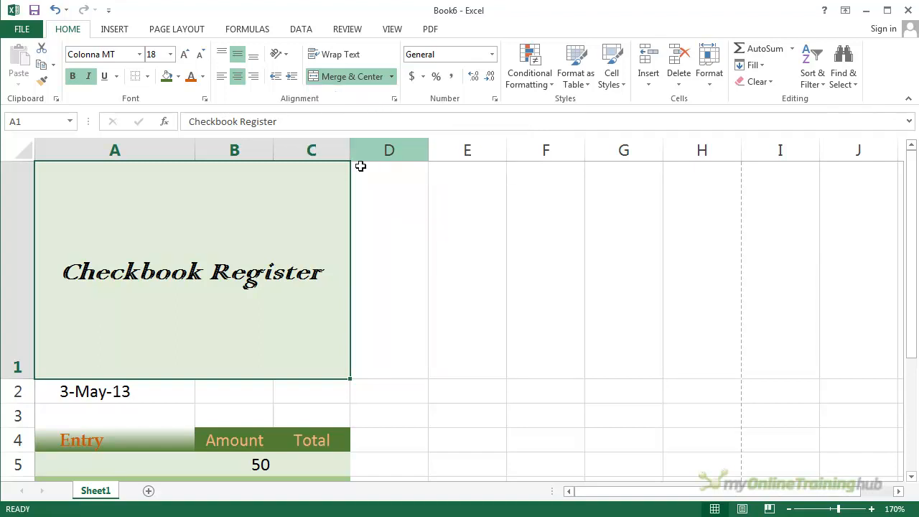
- Try left, right, top and bottom alignment on the merged title, ending with it left-aligned and vertically centered
left_click(221, 76)
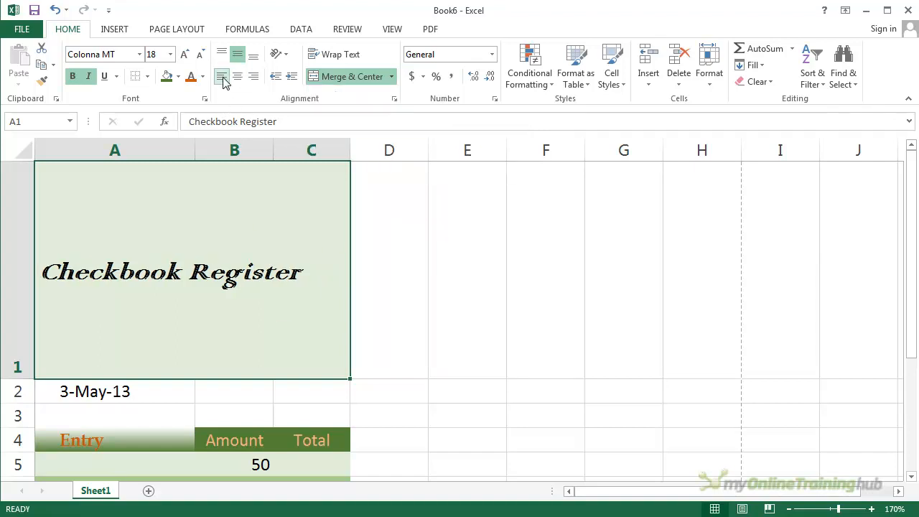
left_click(254, 76)
left_click(222, 54)
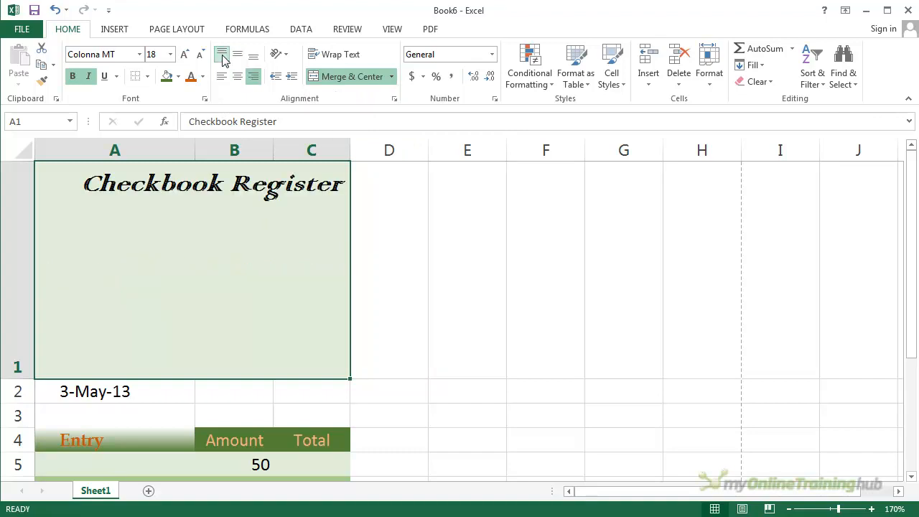
left_click(252, 56)
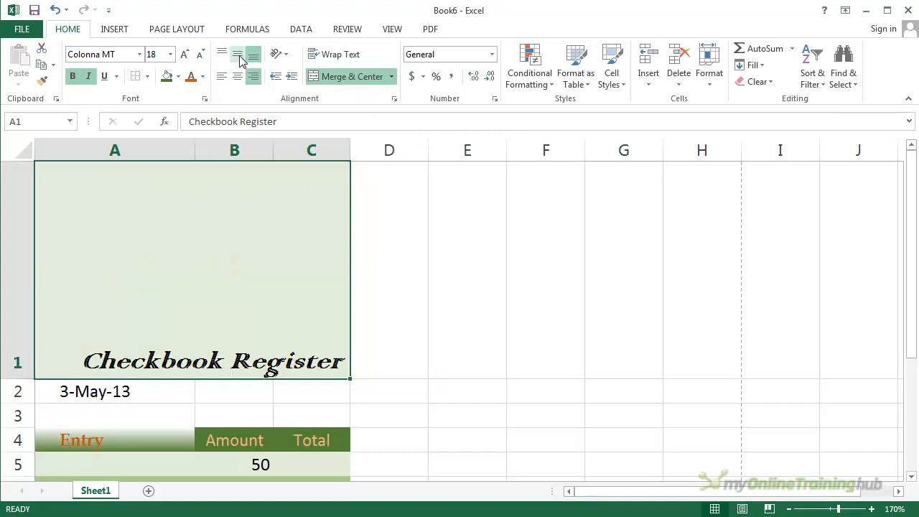
left_click(237, 55)
left_click(221, 76)
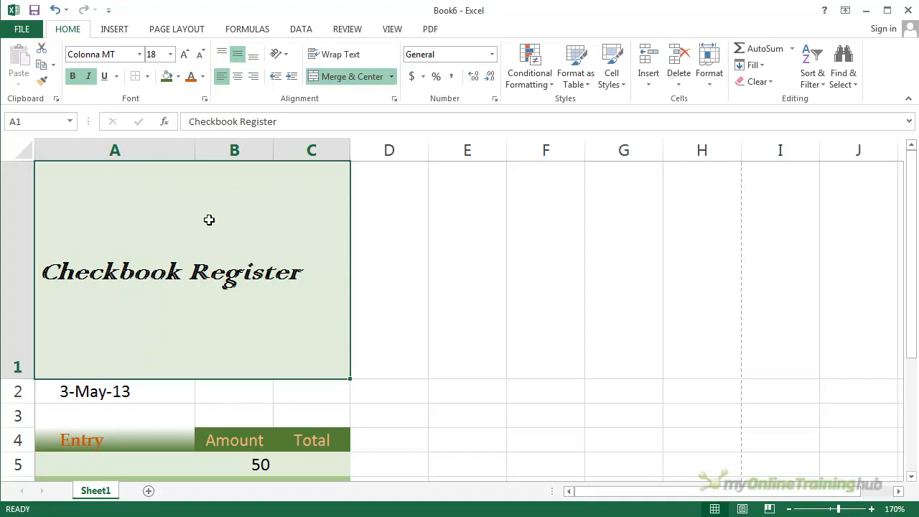
- Unmerge the title cell back into A1, B1 and C1, and select the neighbouring cells individually to check the split
left_click(391, 76)
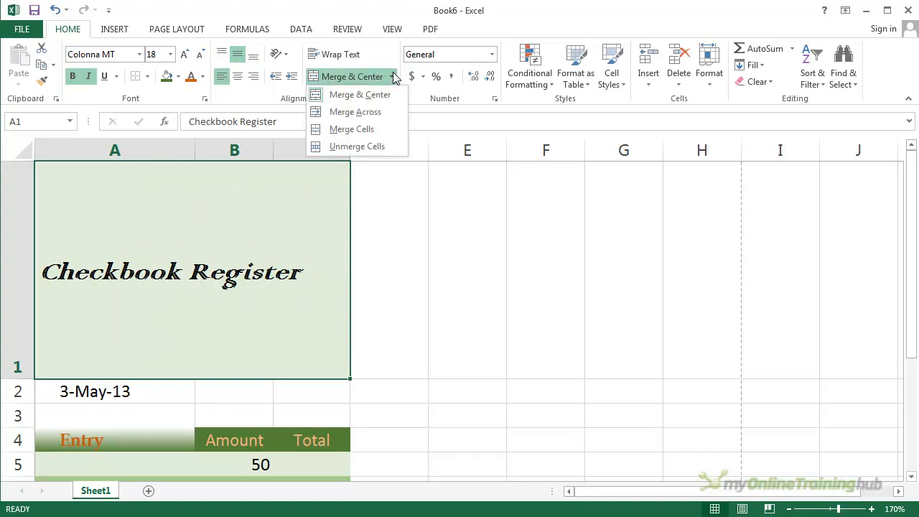
left_click(365, 147)
left_click(371, 207)
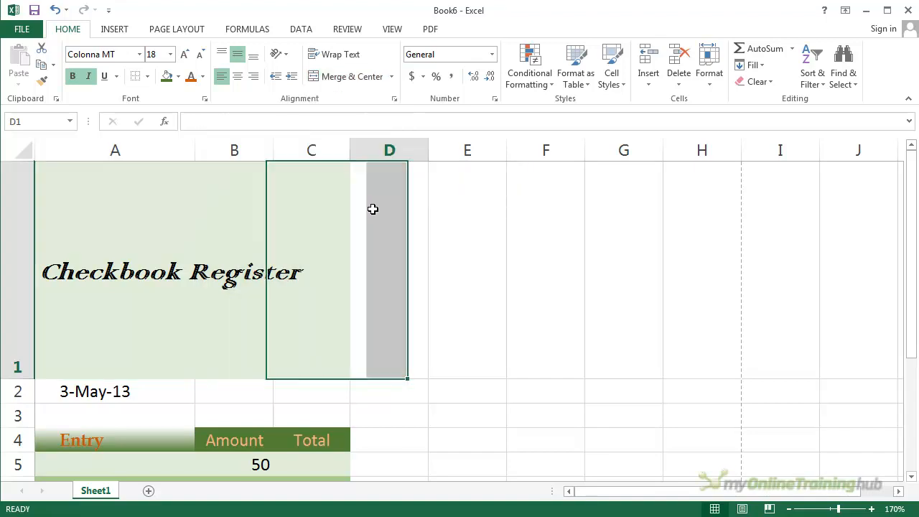
left_click(337, 203)
left_click(245, 204)
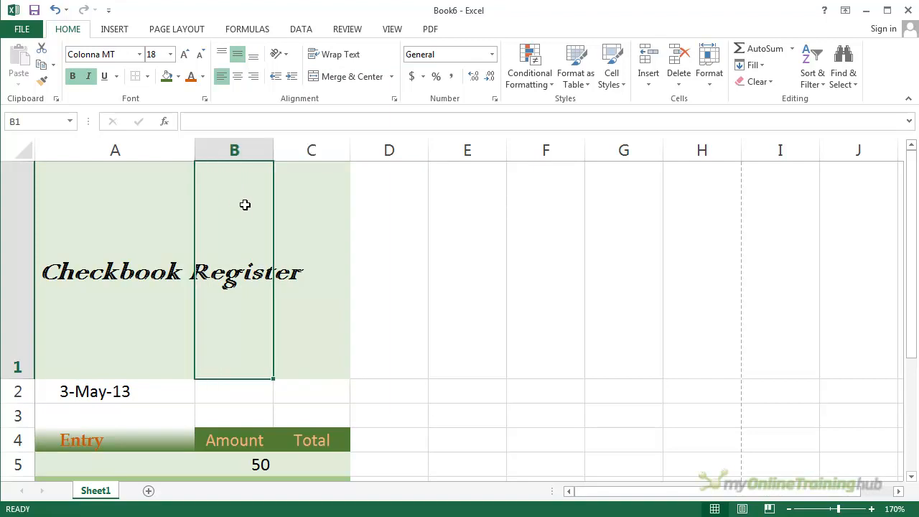
- Turn on Shrink to fit for the Checkbook Register title in A1
left_click(159, 221)
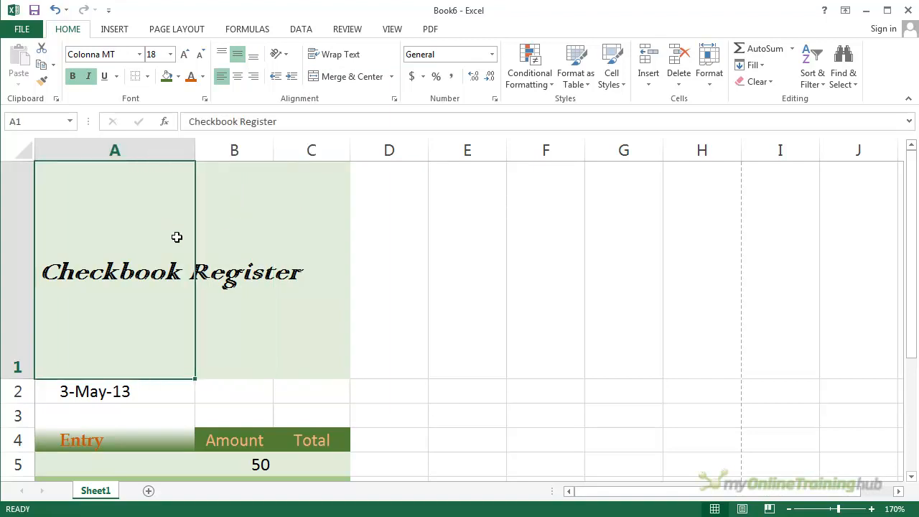
scroll(416, 349, "down", 1)
scroll(417, 348, "up", 1)
left_click(394, 100)
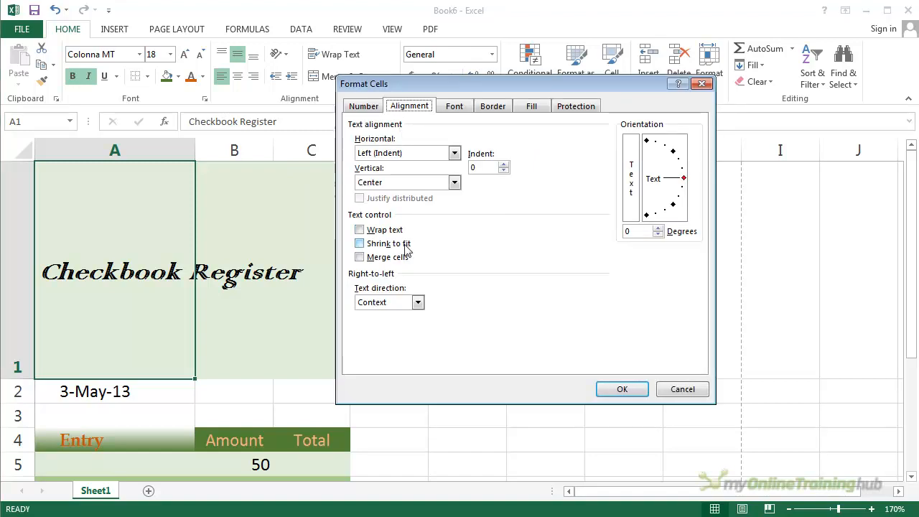
left_click(359, 243)
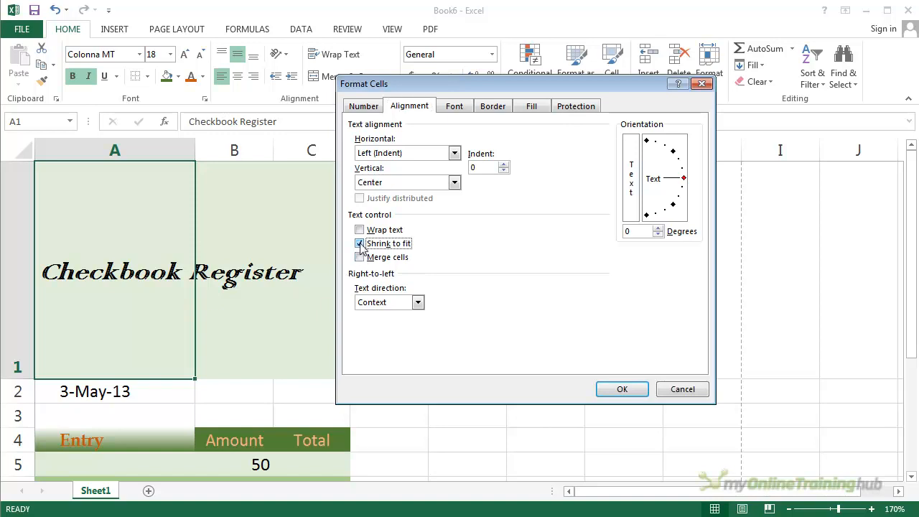
left_click(621, 389)
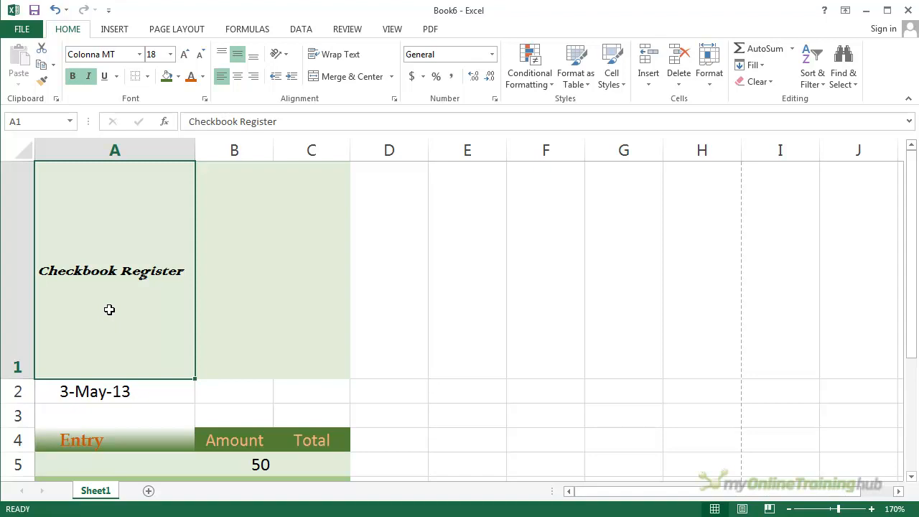
scroll(246, 327, "down", 1)
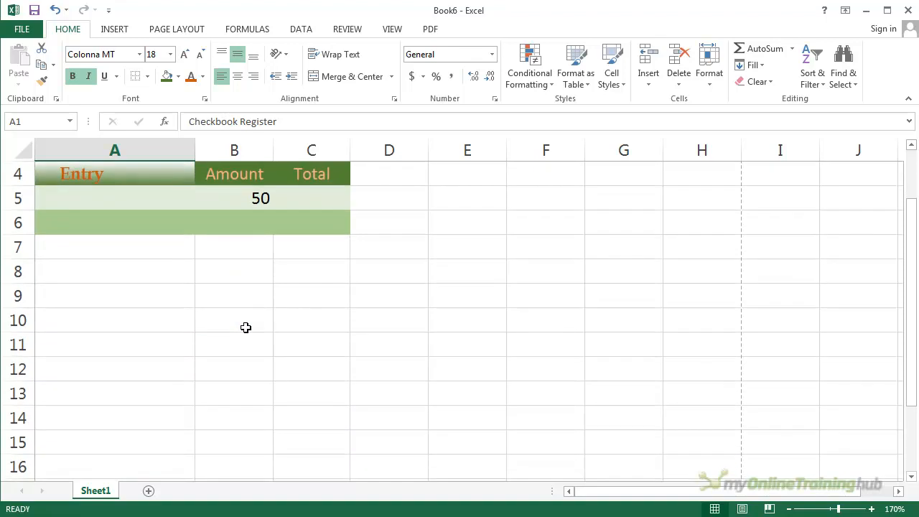
scroll(246, 327, "up", 1)
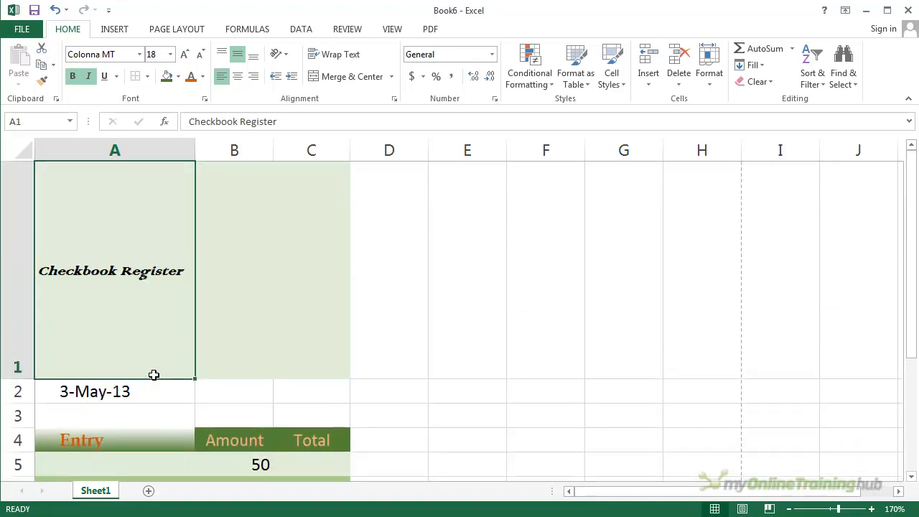